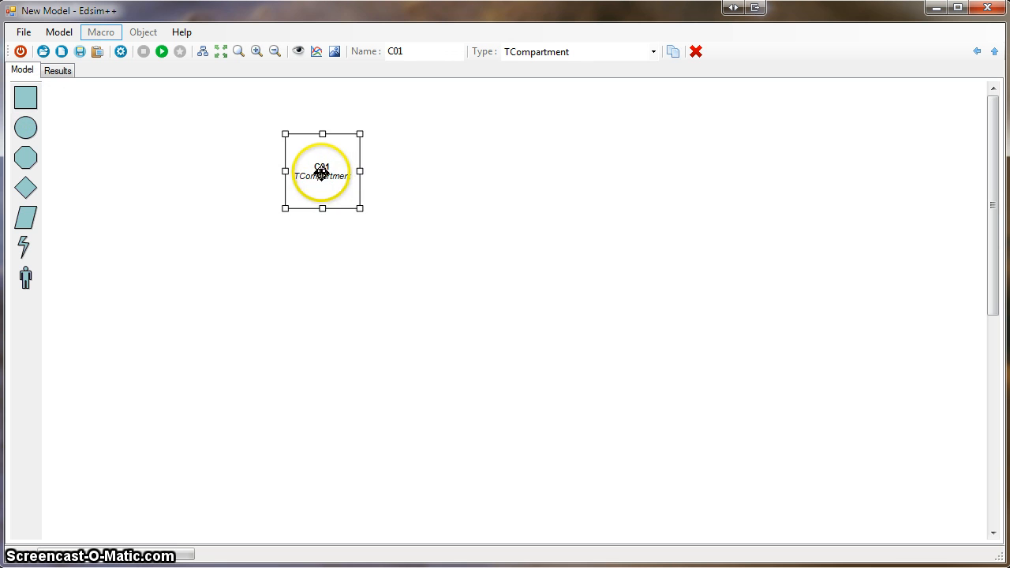
Move compartment C01 a little lower and add an injection object beside it, connected to the compartment.
drag(322, 168, 311, 219)
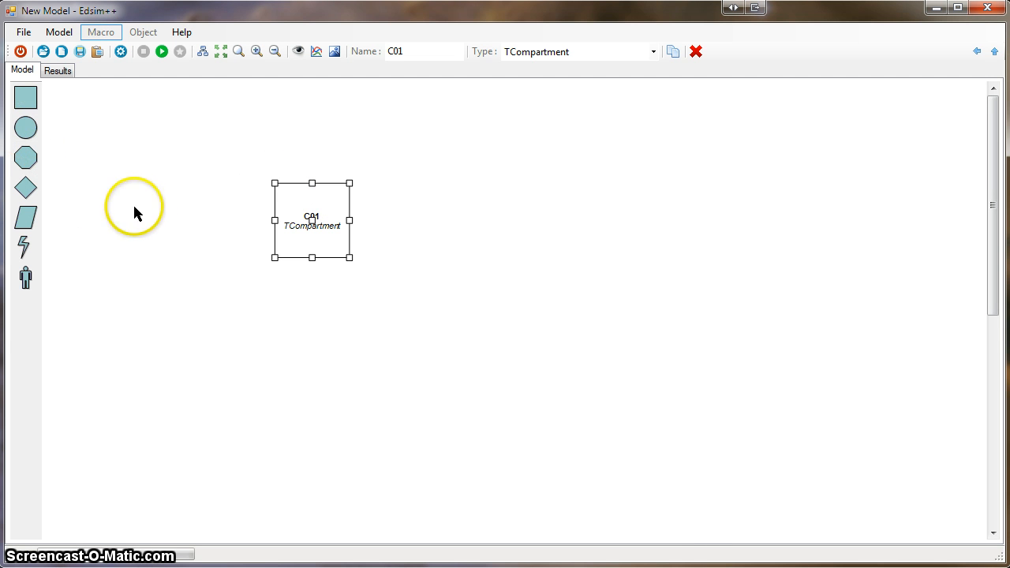
drag(26, 129, 291, 231)
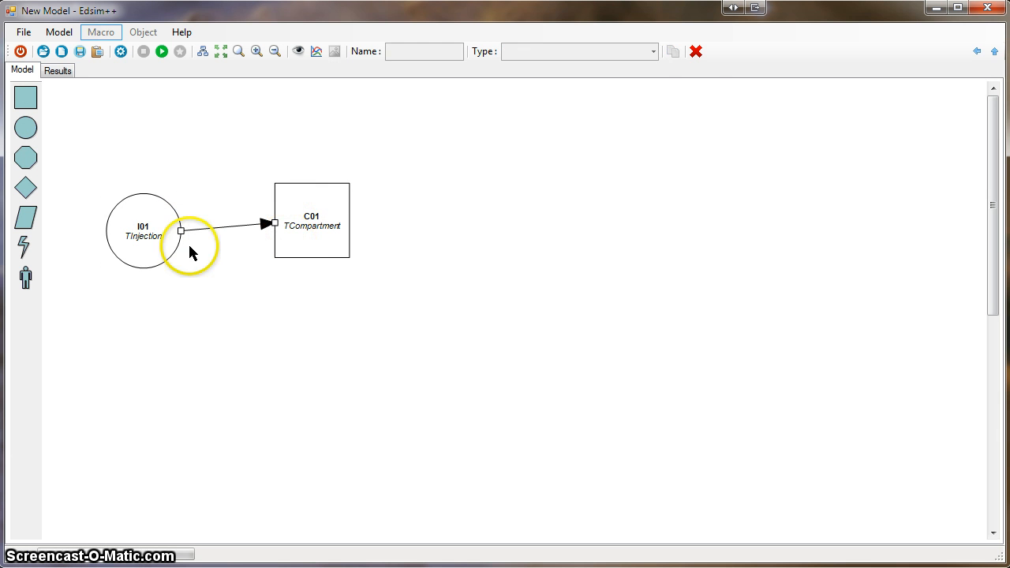
Open the injection object's properties and enter a first dose of 1 mg with Tnul 0 h.
double_click(158, 247)
drag(715, 264, 735, 281)
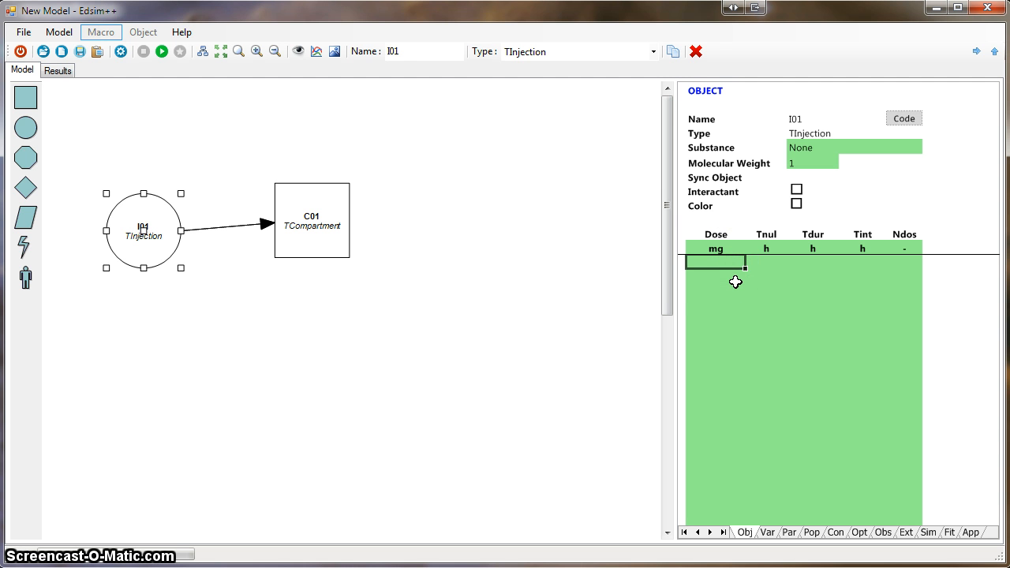
click(736, 282)
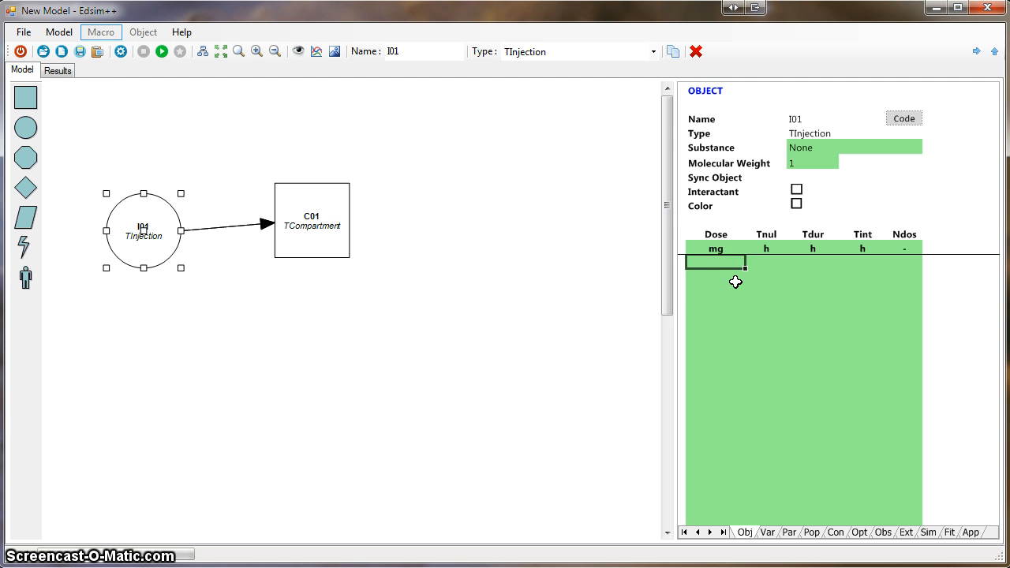
text(1)
key(Tab)
text(0)
key(Return)
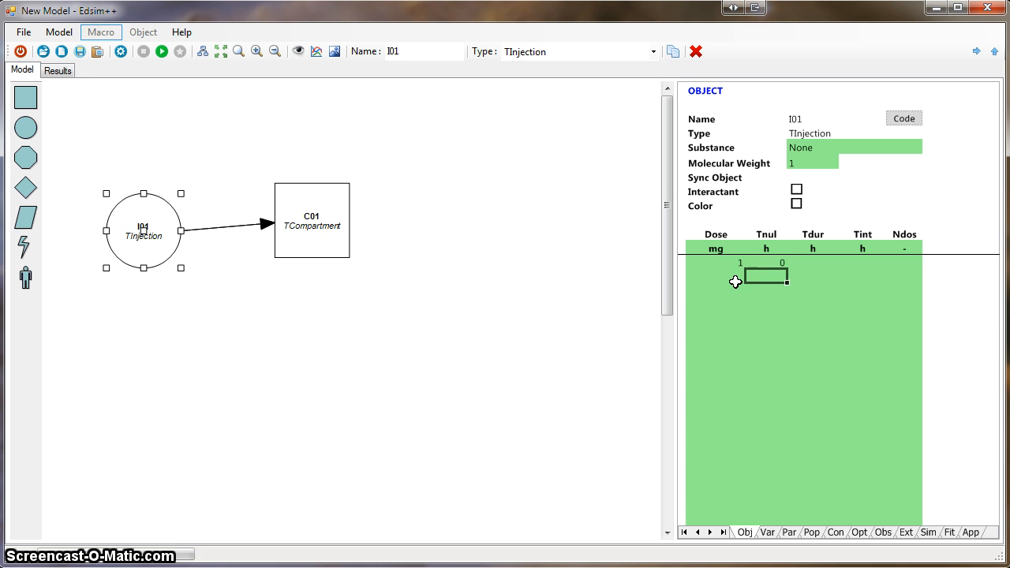
Add doses of 9, 90 and 900 mg to the injection's dosing table, each with Tnul 0 h.
click(735, 282)
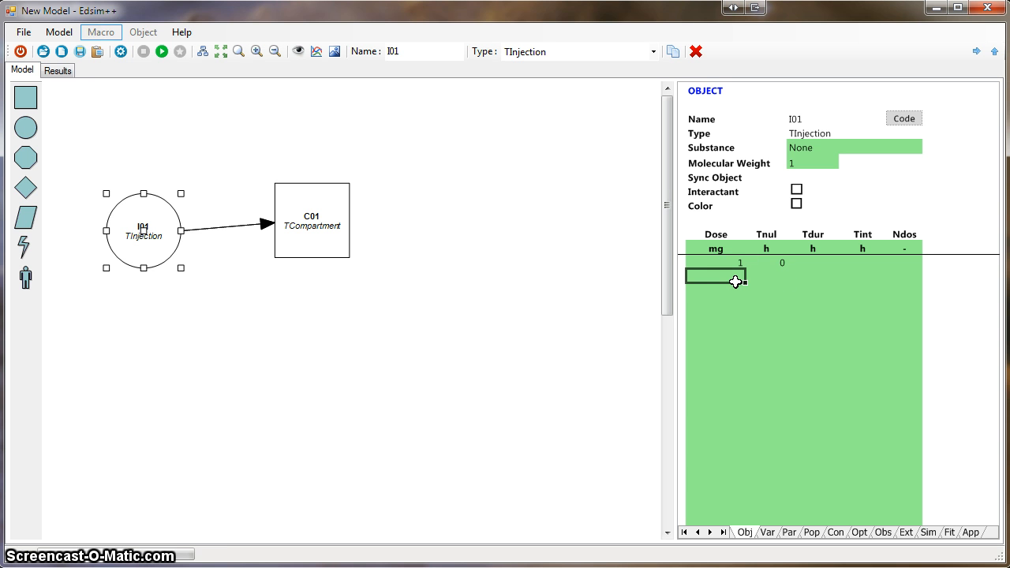
text(9)
key(Tab)
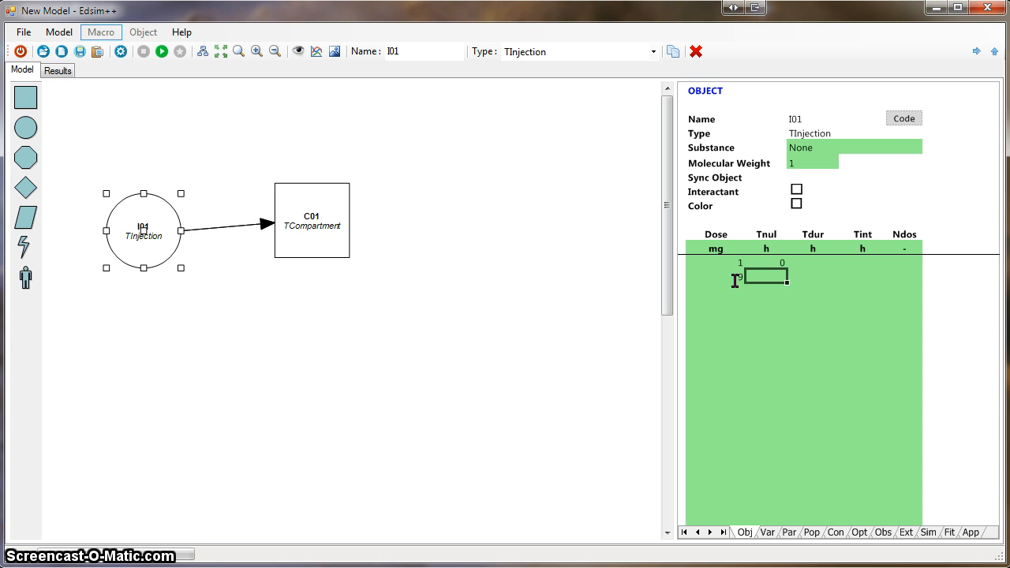
text(0)
key(Return)
text(90)
key(Tab)
text(0)
key(Return)
Set Tnul of the second, third and fourth doses to 1, 2 and 3 h.
key(Tab)
key(Up)
key(Up)
text(1)
key(Return)
text(2)
key(Return)
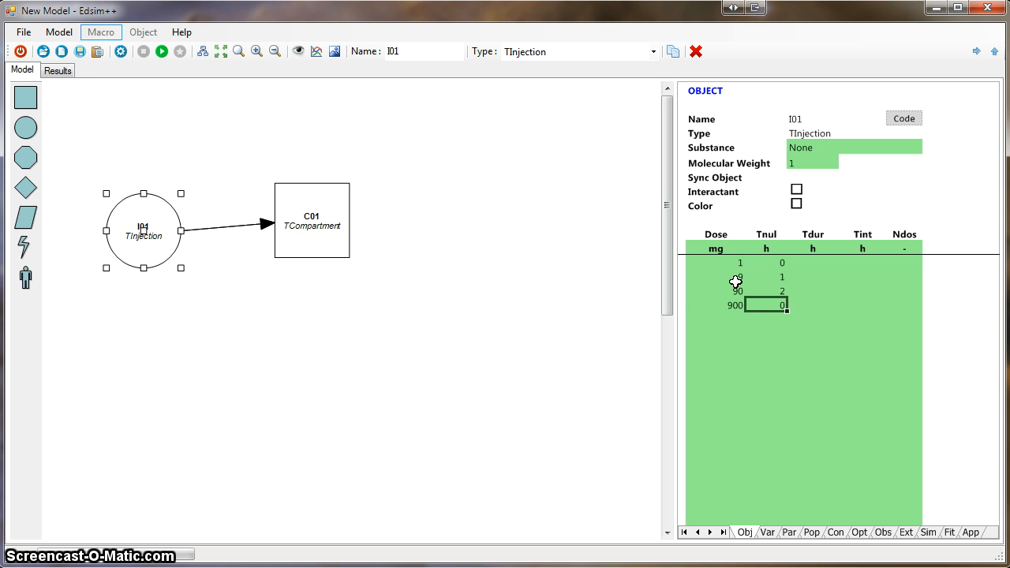
text(4)
key(Return)
key(Up)
text(3)
key(Return)
Clear all entered doses and Tnul values from the dosing table and close the injection's properties.
drag(738, 268, 771, 308)
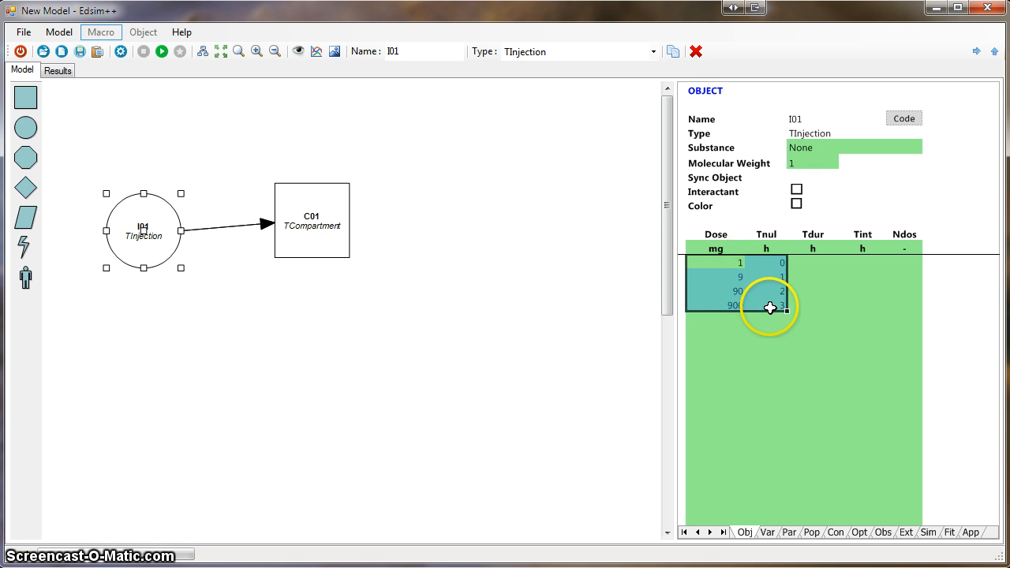
key(Delete)
double_click(158, 238)
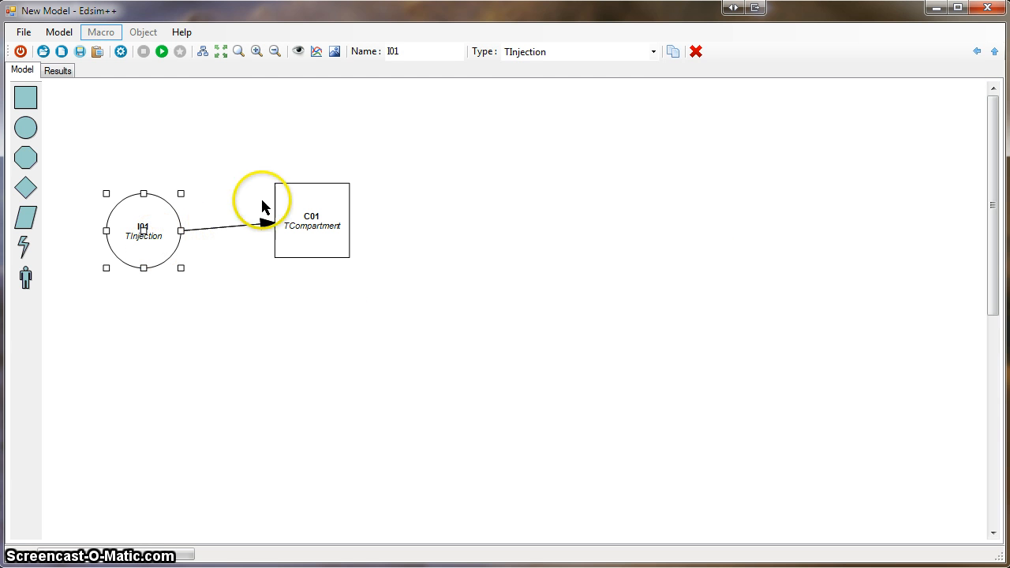
Change the type of injection object I01 to TLogDose.
click(523, 53)
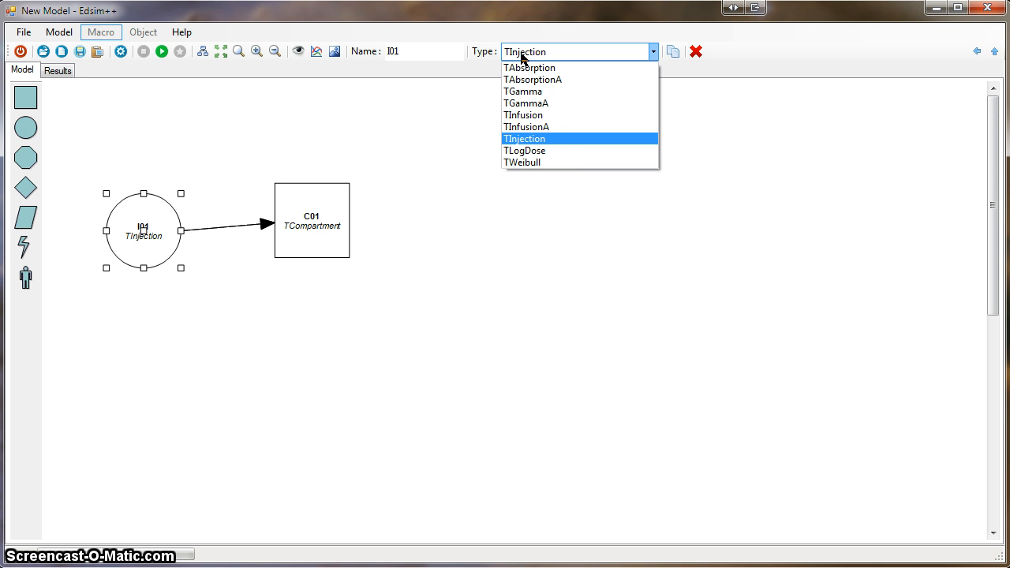
click(536, 149)
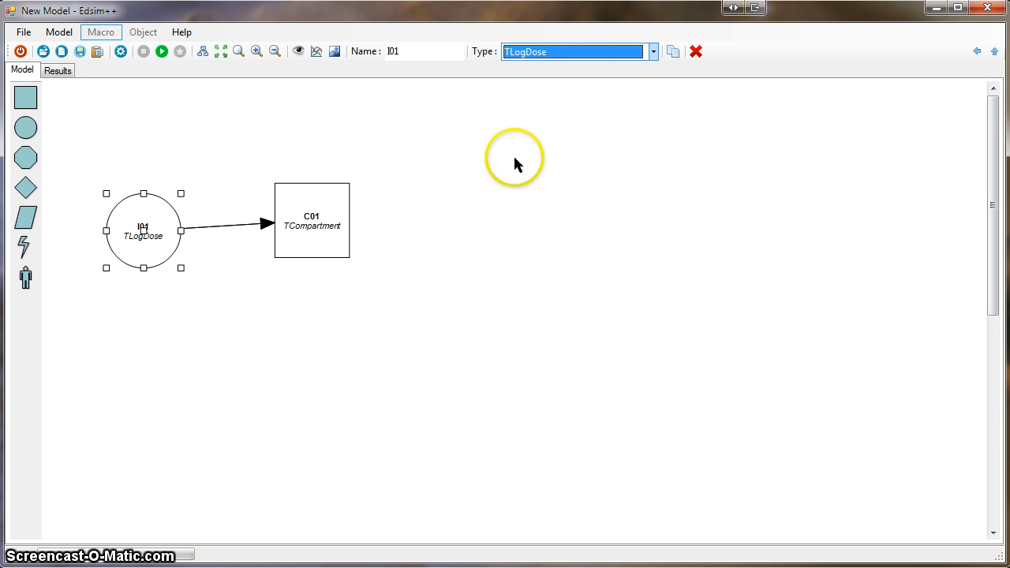
Examine the available Mode and Transform options of dosing object I01, choosing Replace as the mode.
double_click(143, 256)
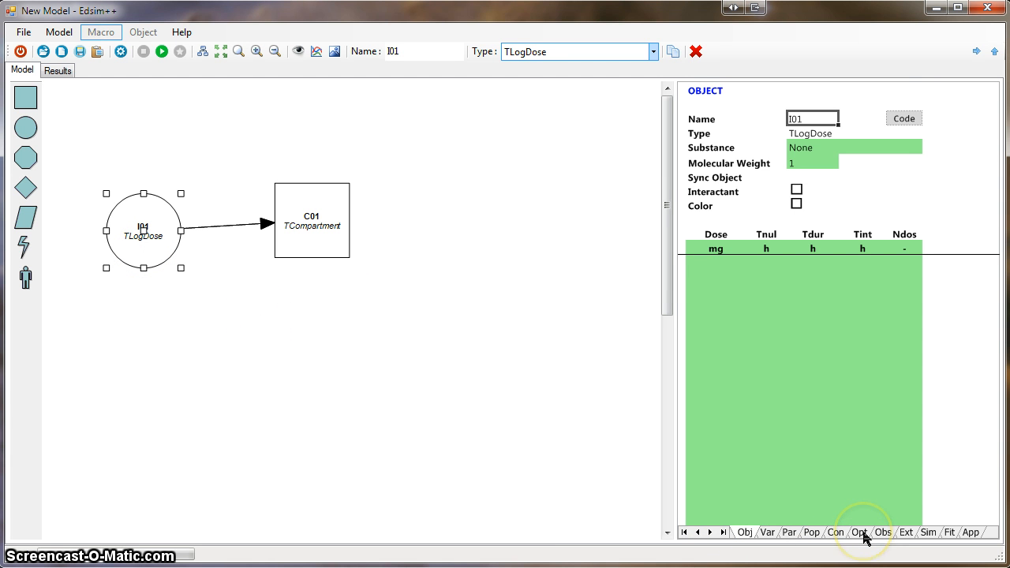
click(860, 533)
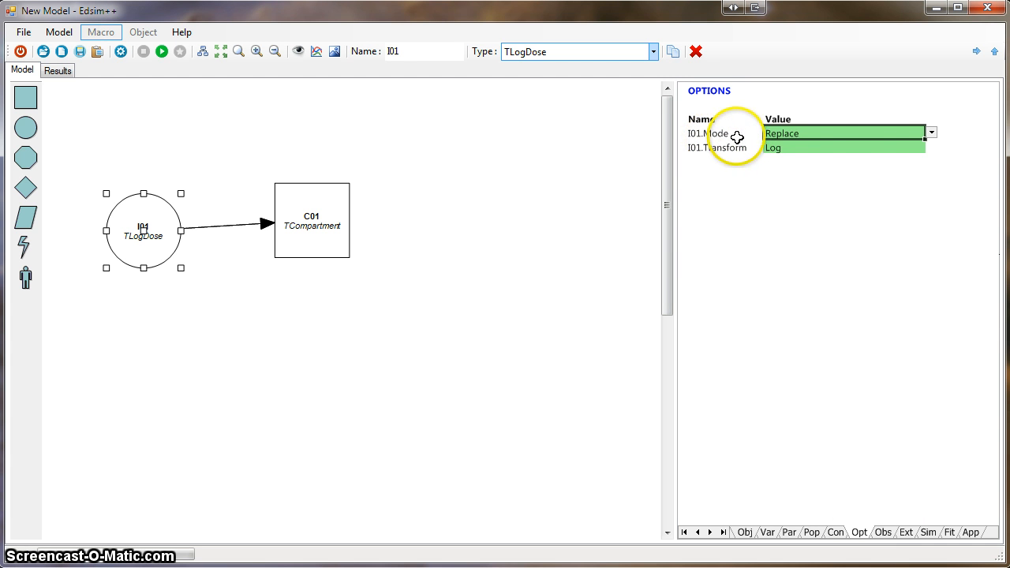
click(931, 133)
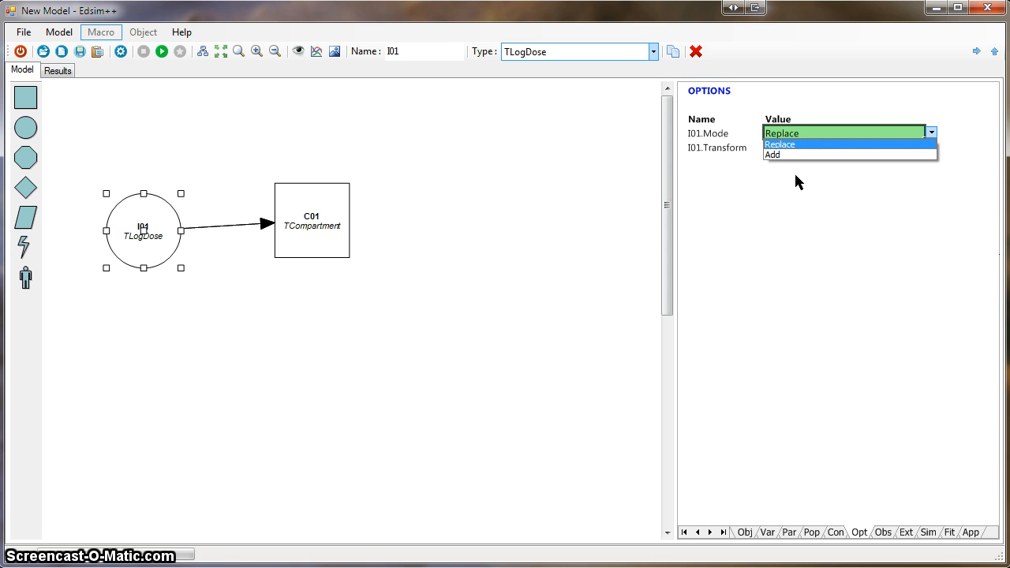
click(795, 146)
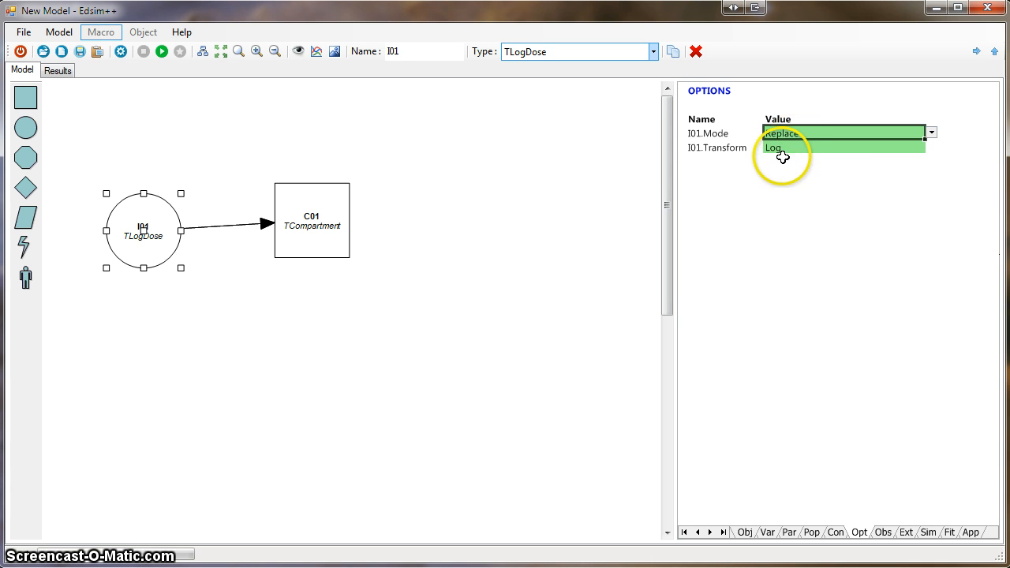
click(827, 148)
click(826, 216)
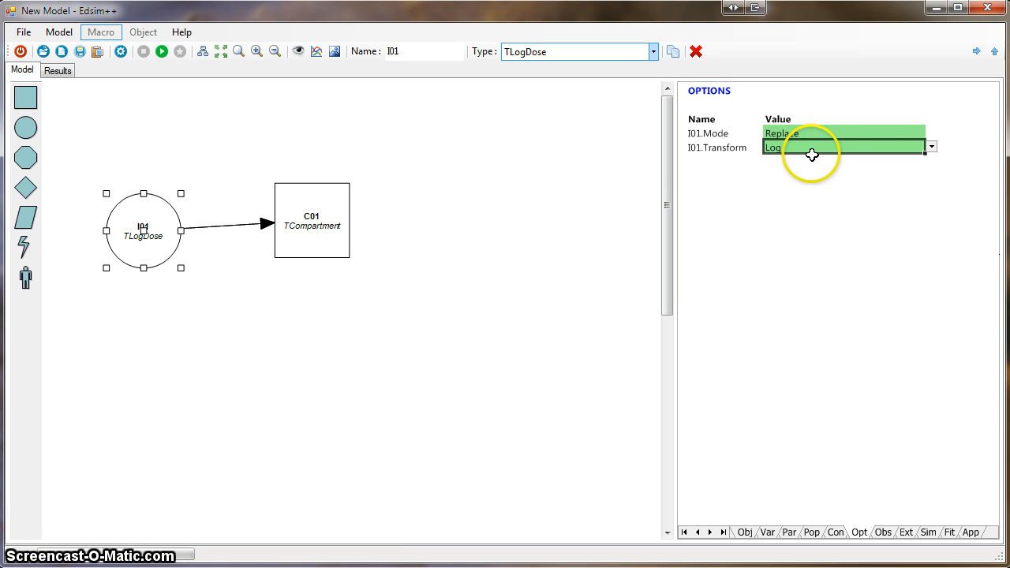
click(931, 148)
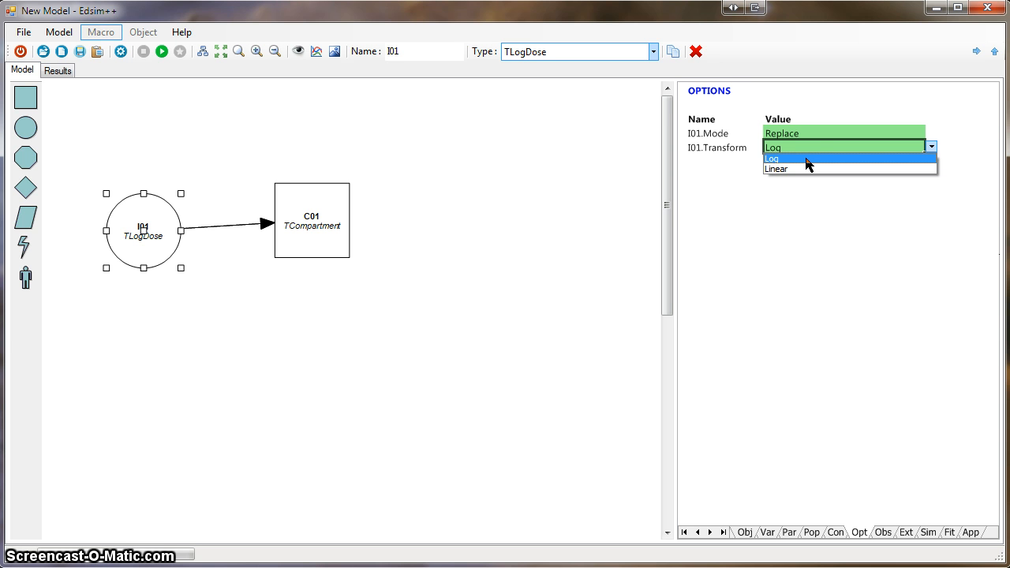
click(797, 244)
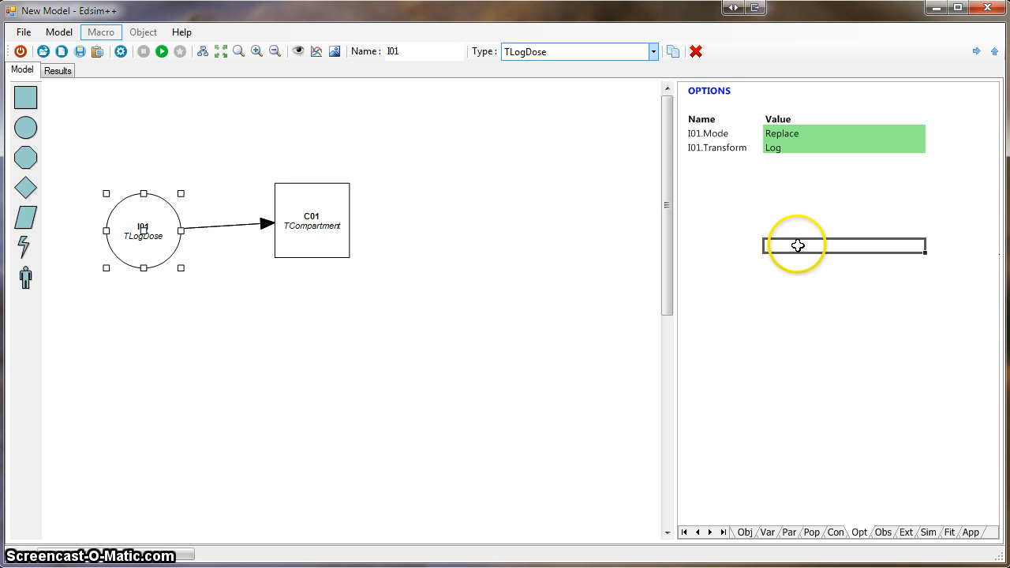
Enter -3 as the first dose in the dosing table of I01.
click(744, 533)
click(717, 260)
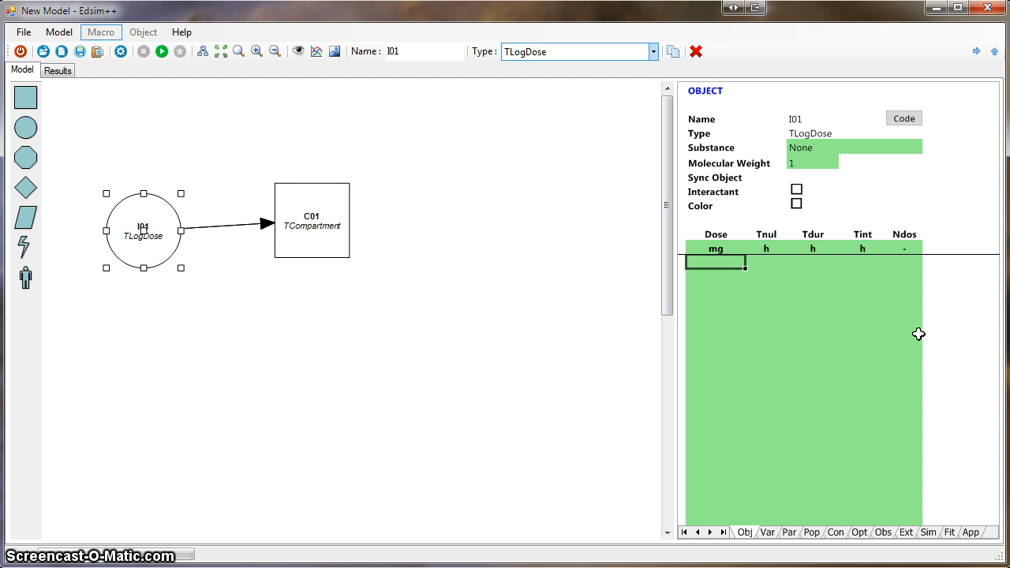
text(-3)
key(Return)
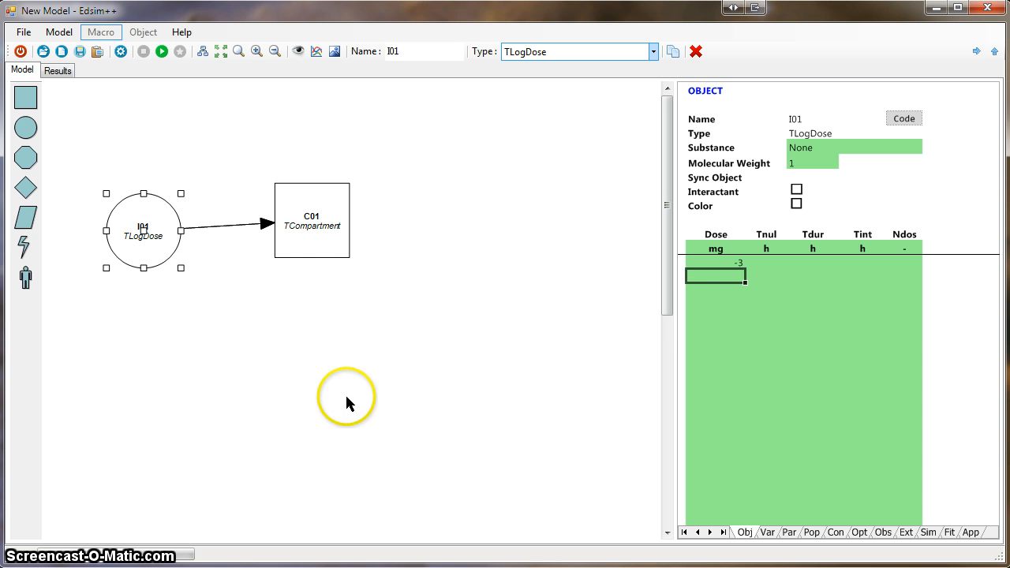
Check the volume parameter of compartment C01.
click(316, 243)
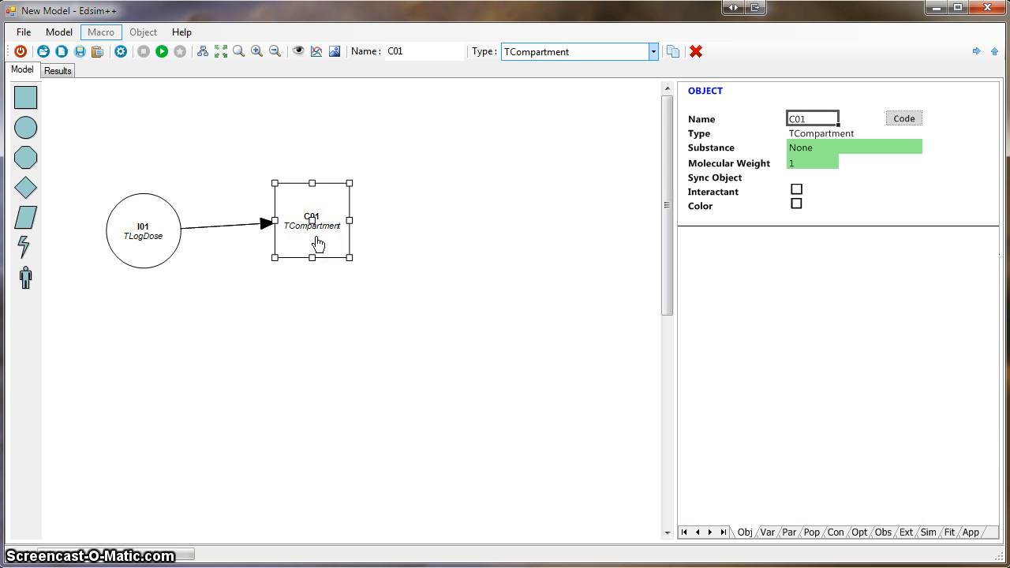
click(767, 533)
click(789, 532)
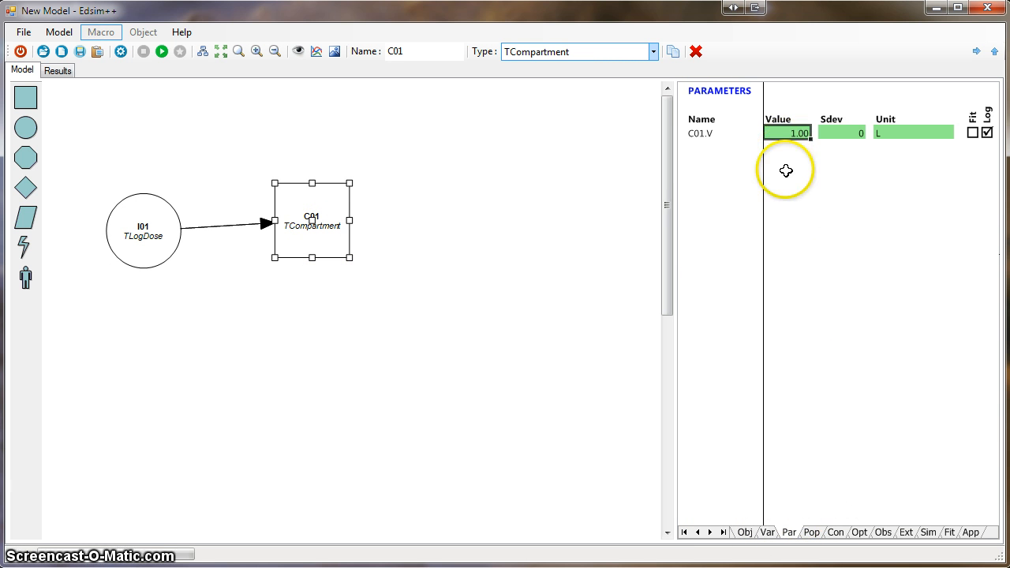
click(745, 534)
Enter -2.5 as the second dose of I01 and extend the Dose series down in 0.5 increments to 5.
click(169, 233)
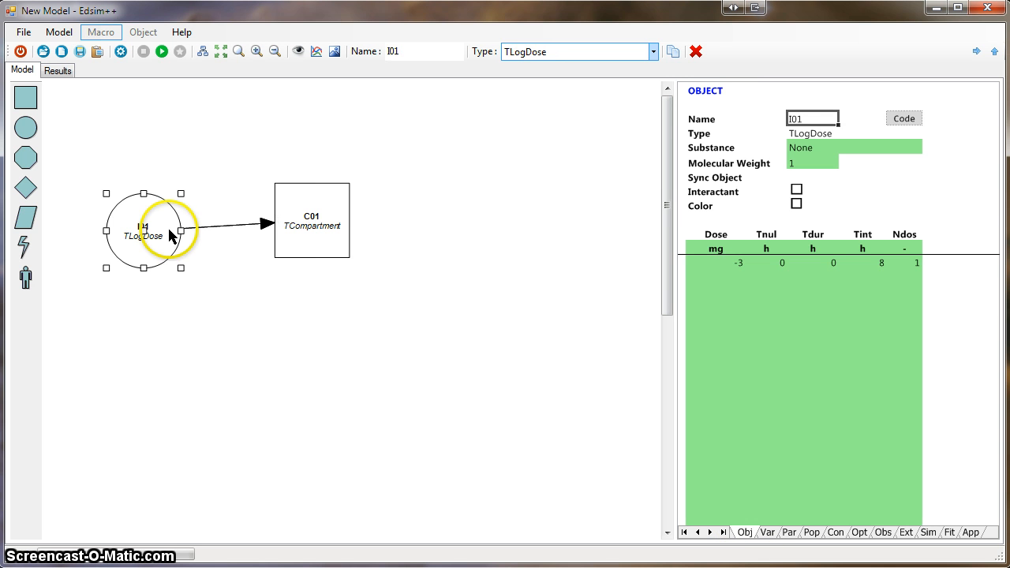
click(720, 275)
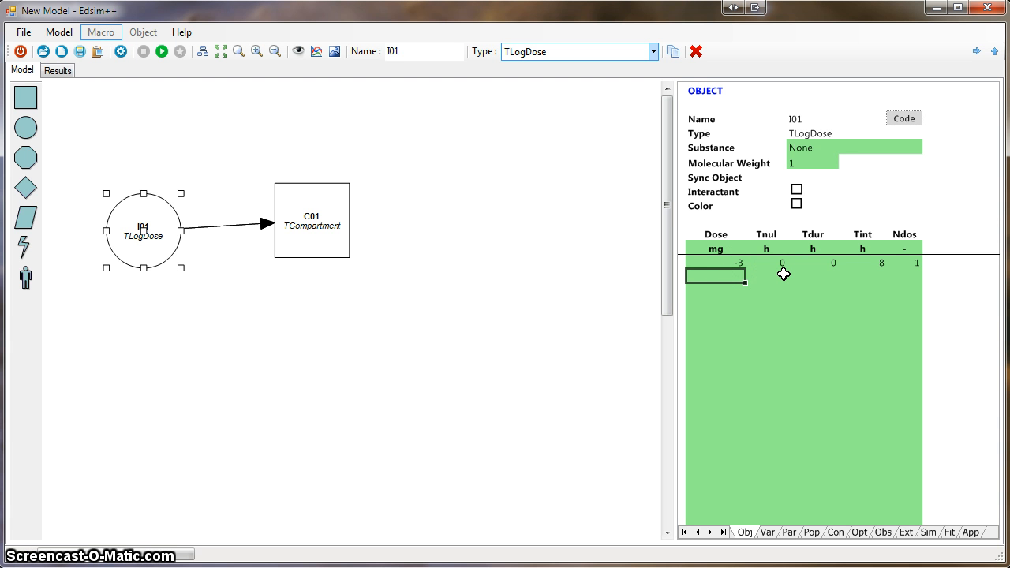
text(-2.5)
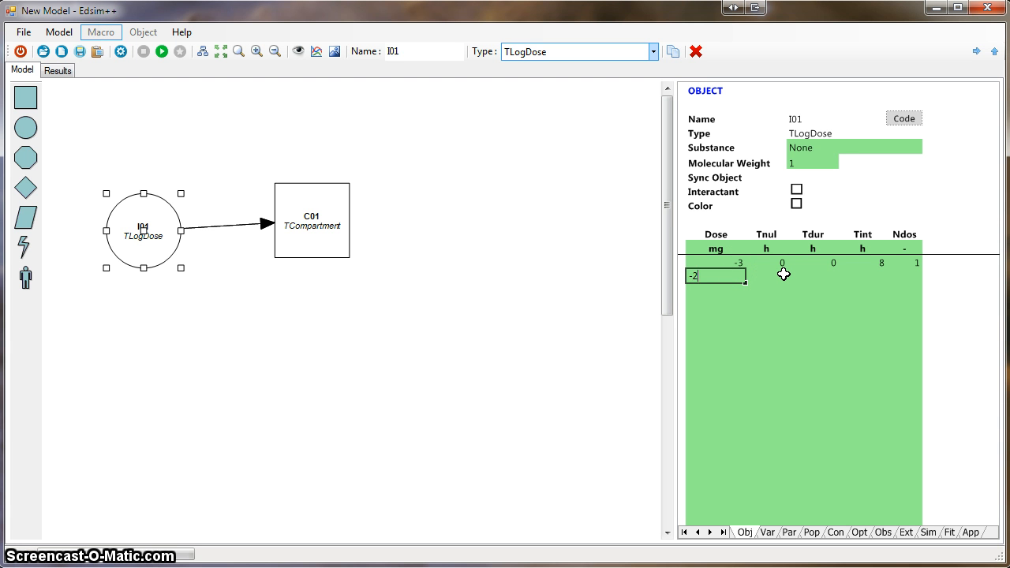
click(734, 317)
drag(726, 262, 743, 493)
click(753, 277)
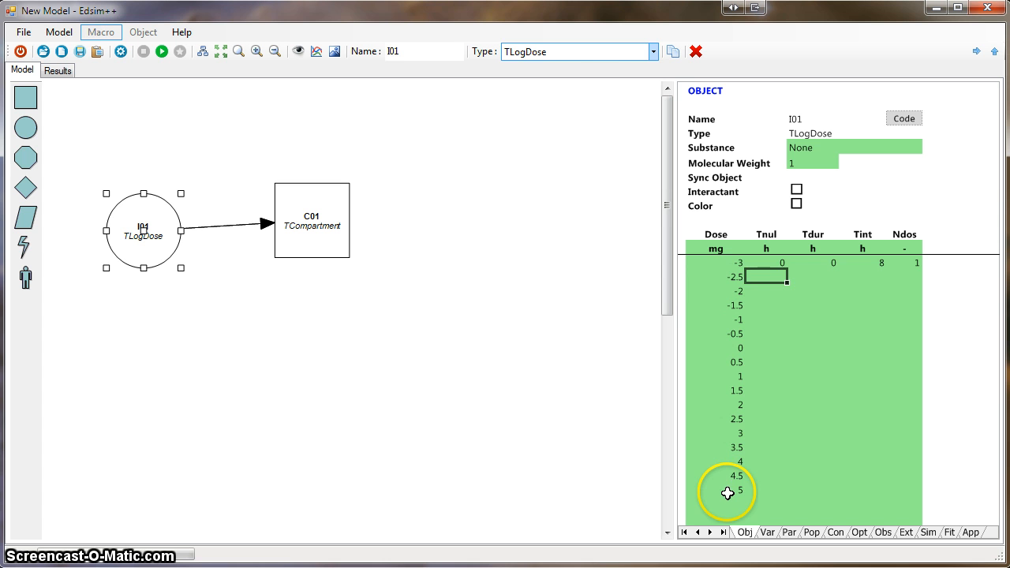
Set Tnul of the -2.5 dose to 1 h and extend the hourly series down to 16 h at the last dose.
click(775, 263)
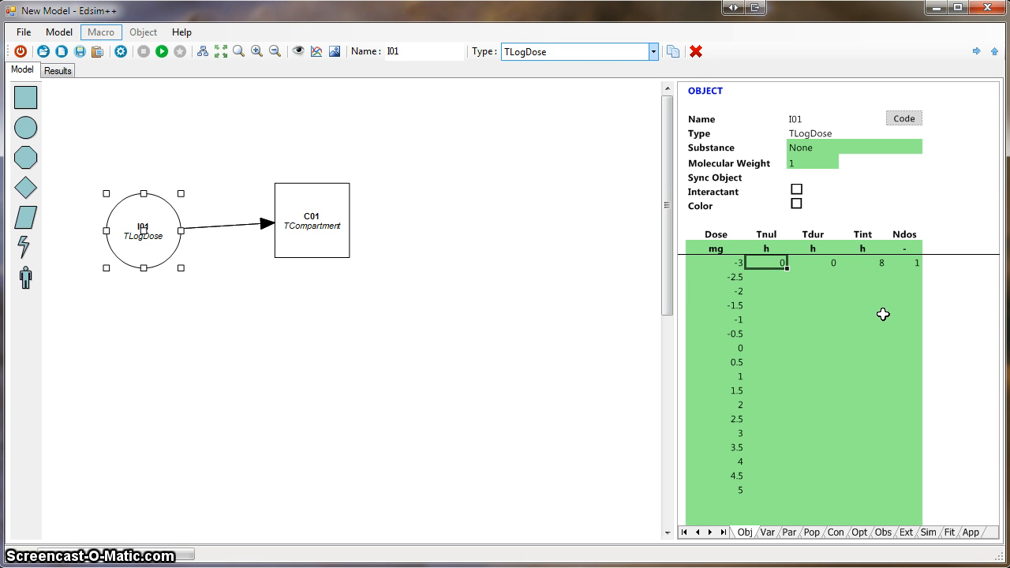
key(Down)
key(Down)
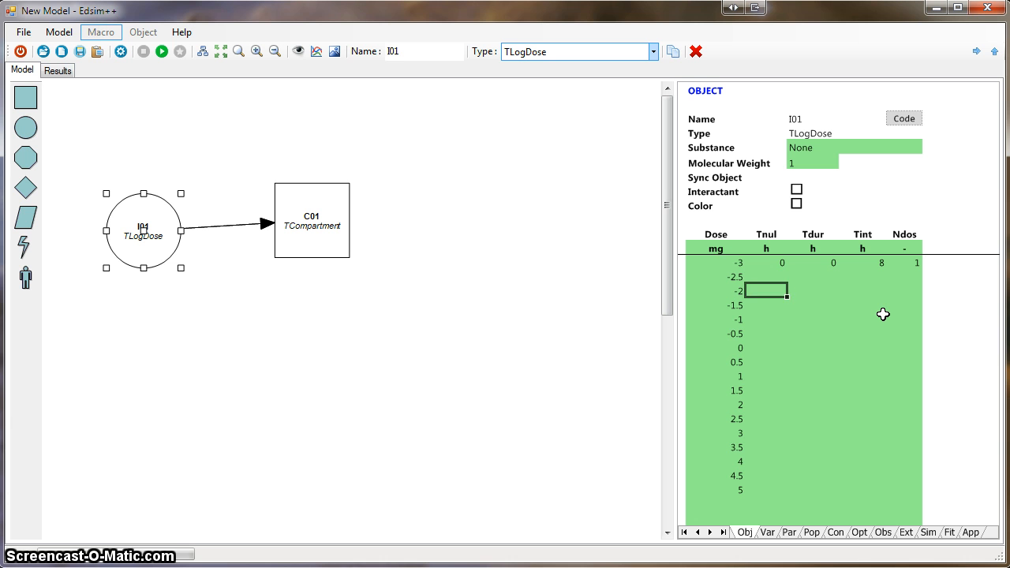
key(Up)
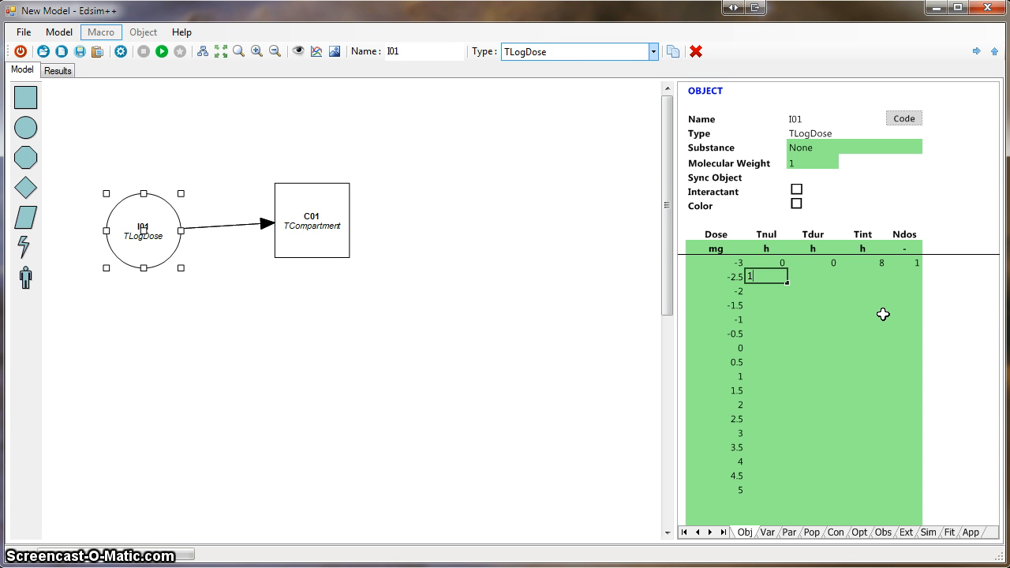
key(Return)
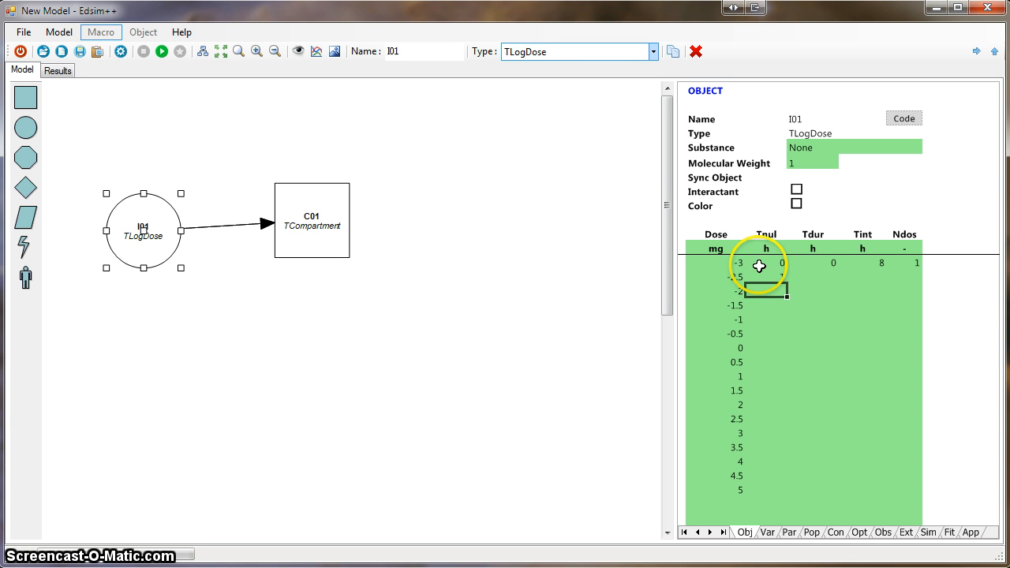
drag(762, 264, 773, 487)
drag(771, 493, 770, 499)
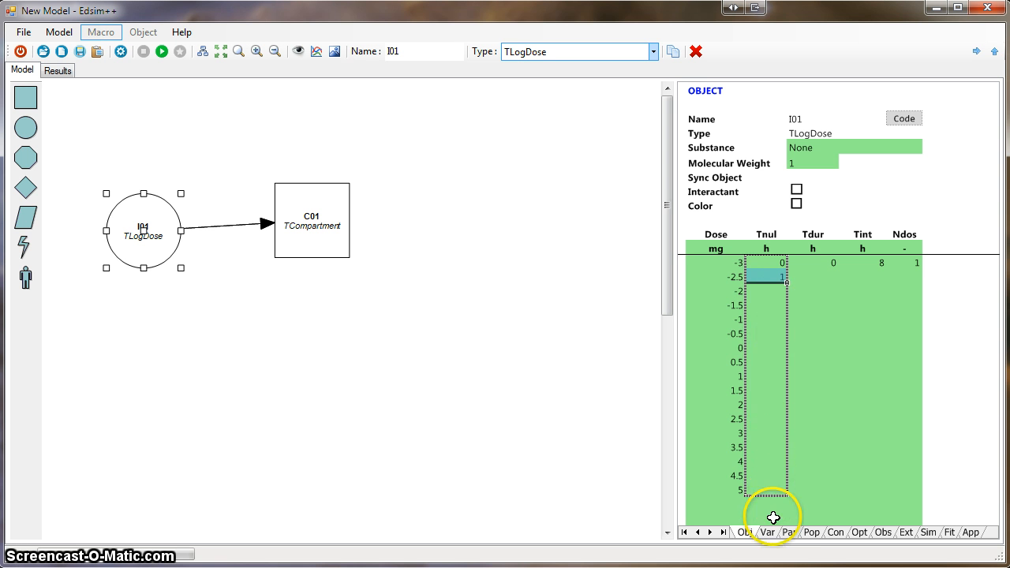
click(768, 515)
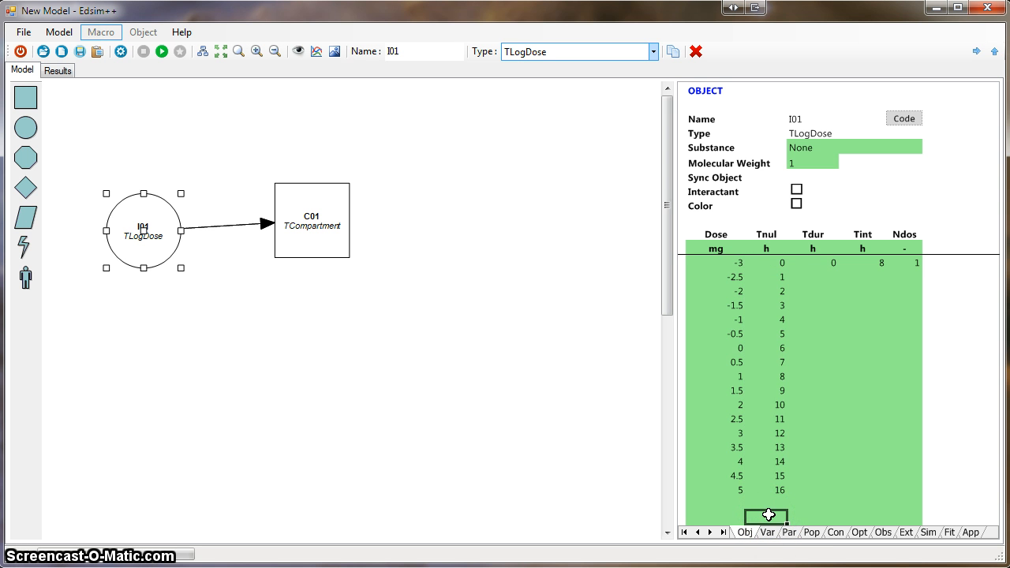
Run the simulation, view the resulting concentration chart and return to the model diagram.
click(162, 52)
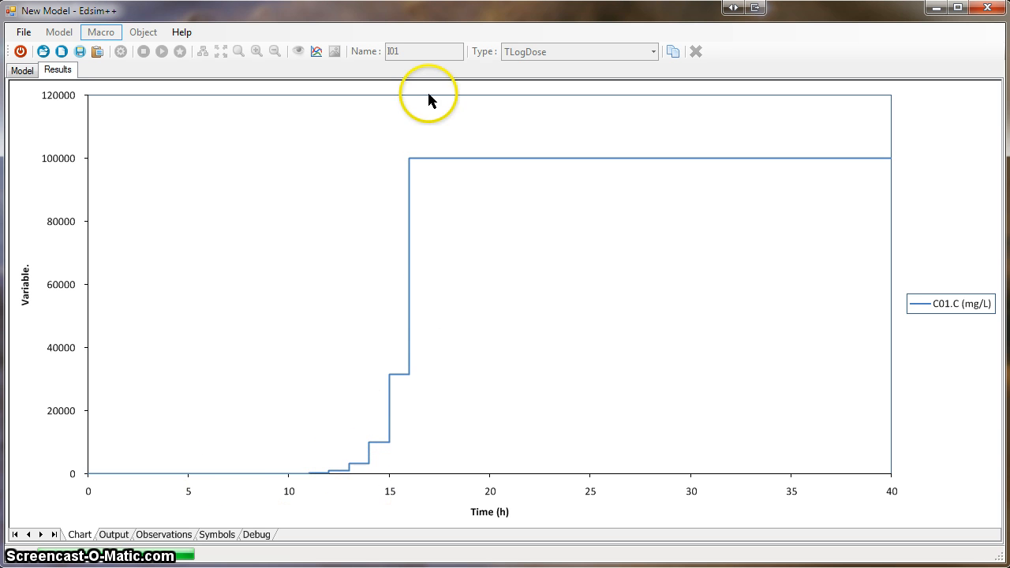
click(28, 73)
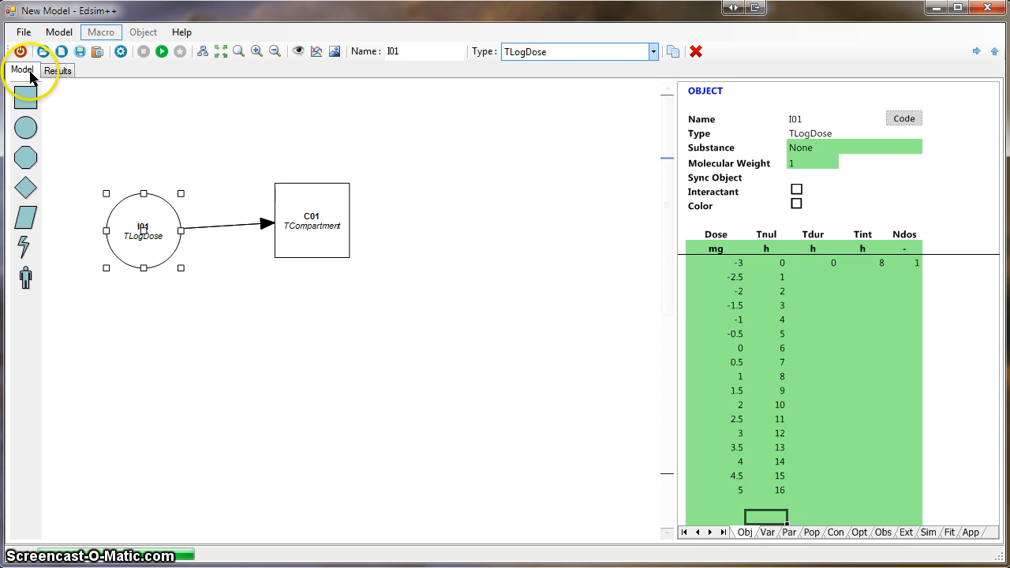
View the concentration chart with Y Log scale enabled, and switch the logarithmic Y scale back off.
click(970, 530)
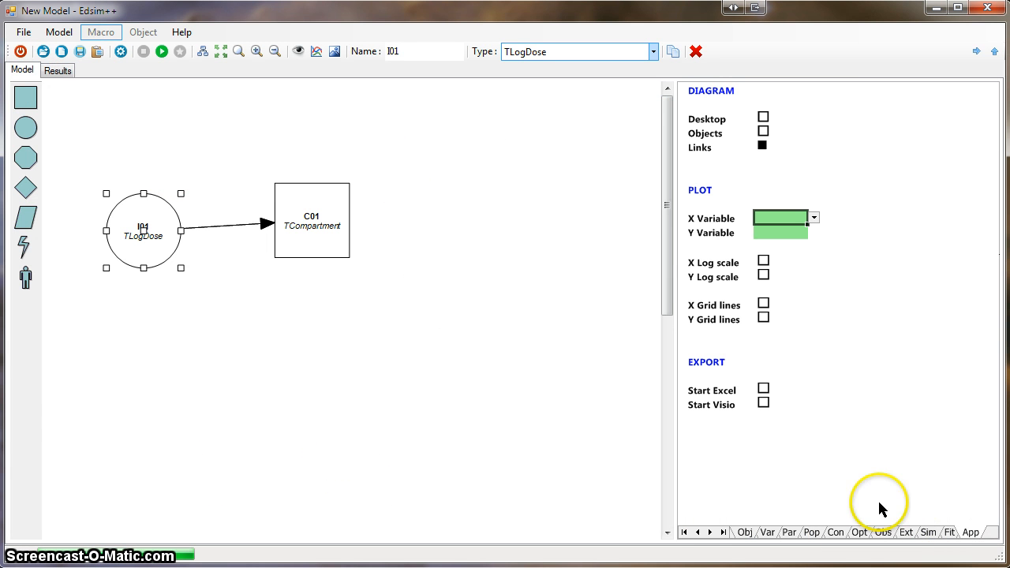
click(763, 275)
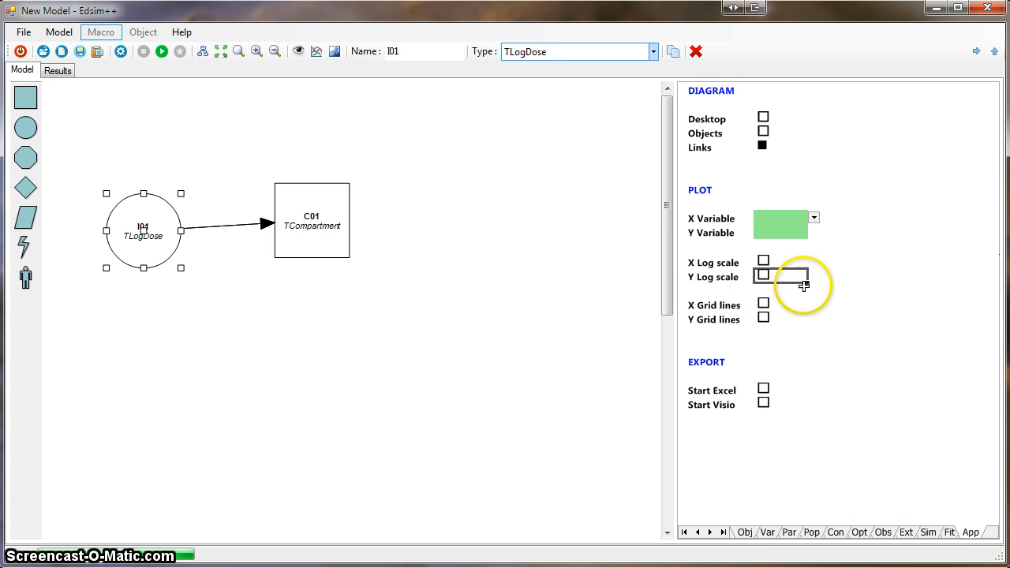
click(58, 70)
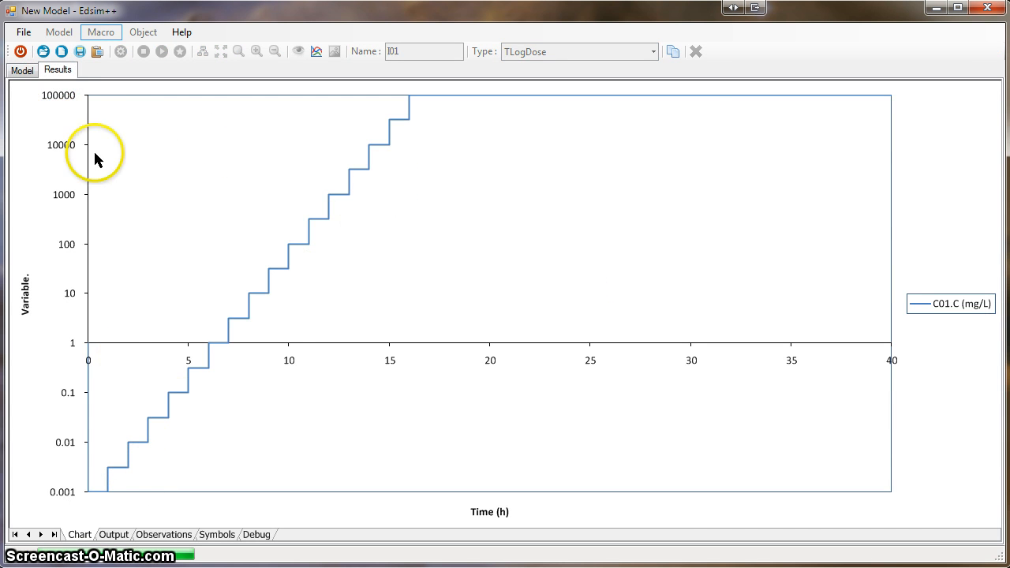
click(22, 71)
click(764, 276)
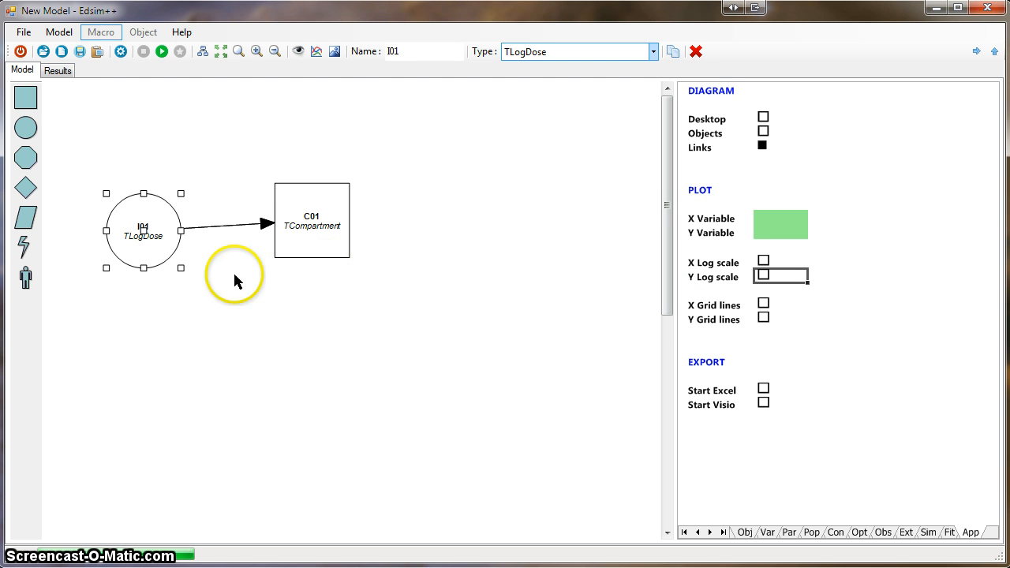
Add a TSigmoid effect object beside compartment C01, link C01 to it and line it up with the compartment.
drag(24, 246, 473, 190)
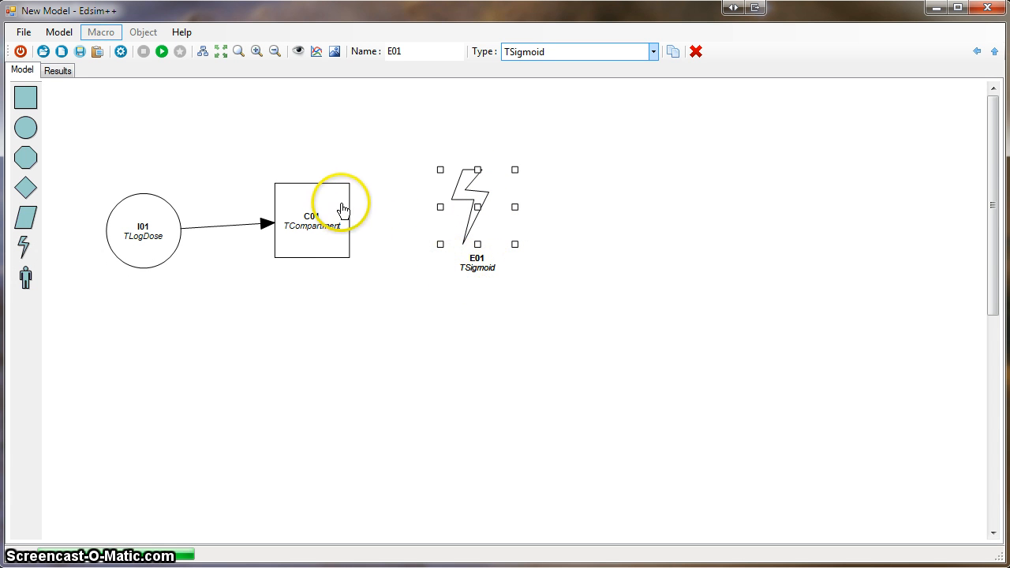
drag(341, 209, 493, 229)
click(478, 217)
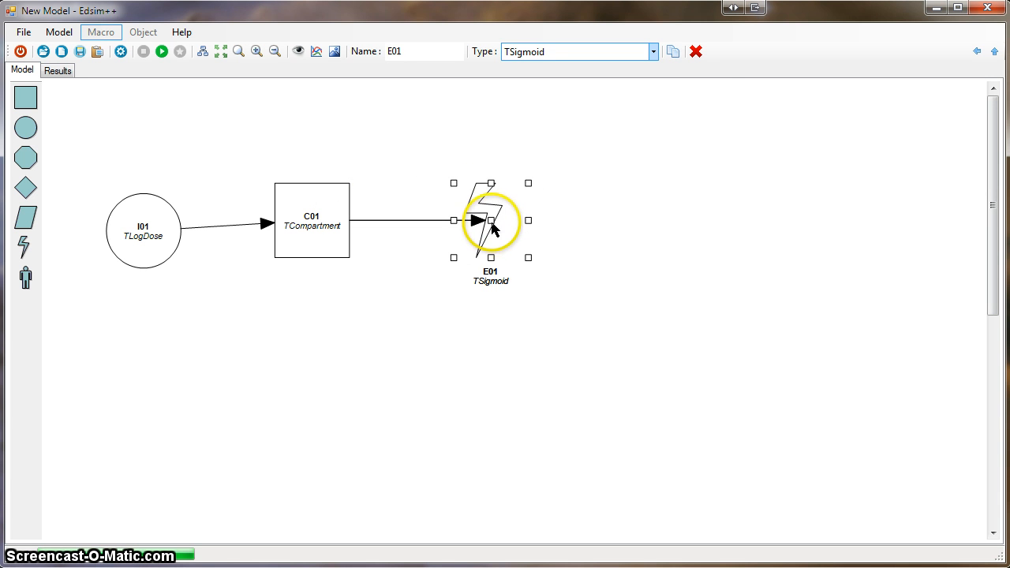
Make E01.E the observed variable instead of C01.C and simulate the model to view the effect chart.
double_click(492, 213)
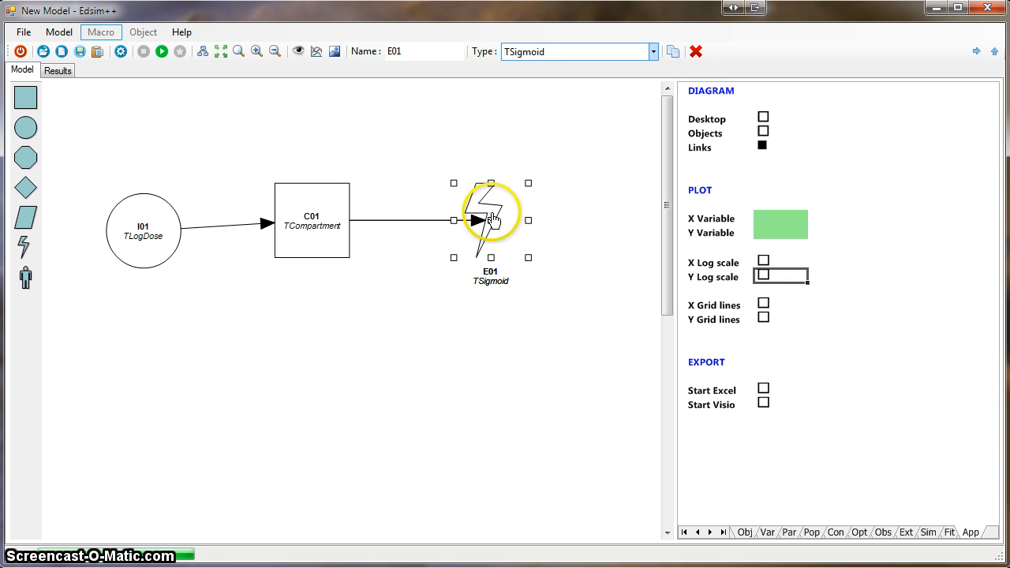
click(765, 530)
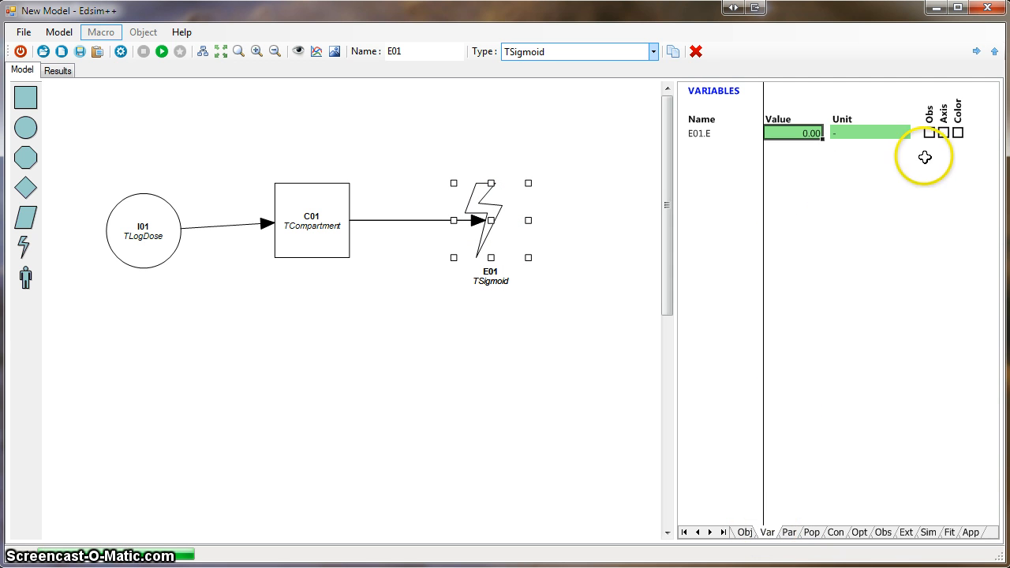
click(929, 132)
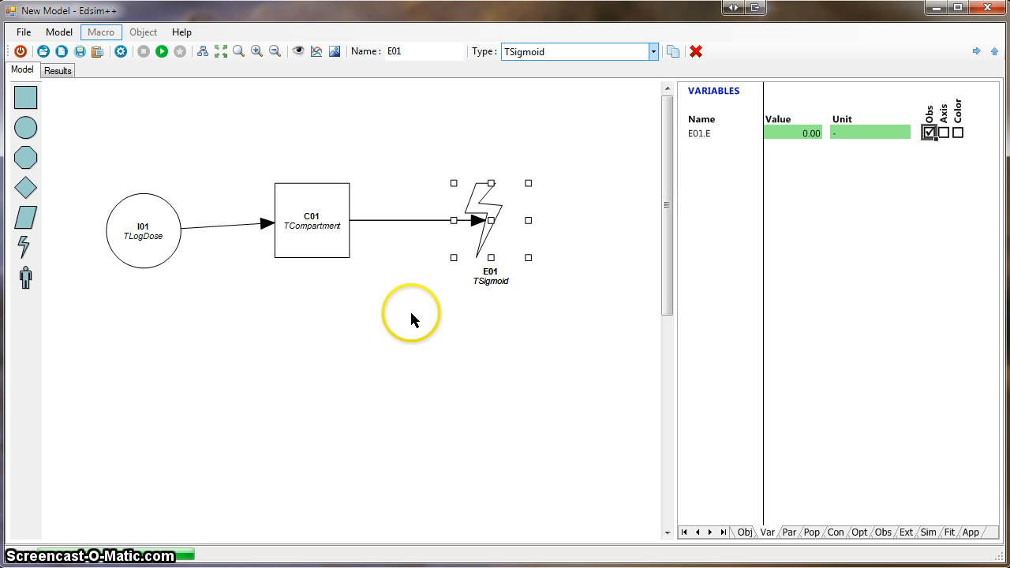
click(331, 249)
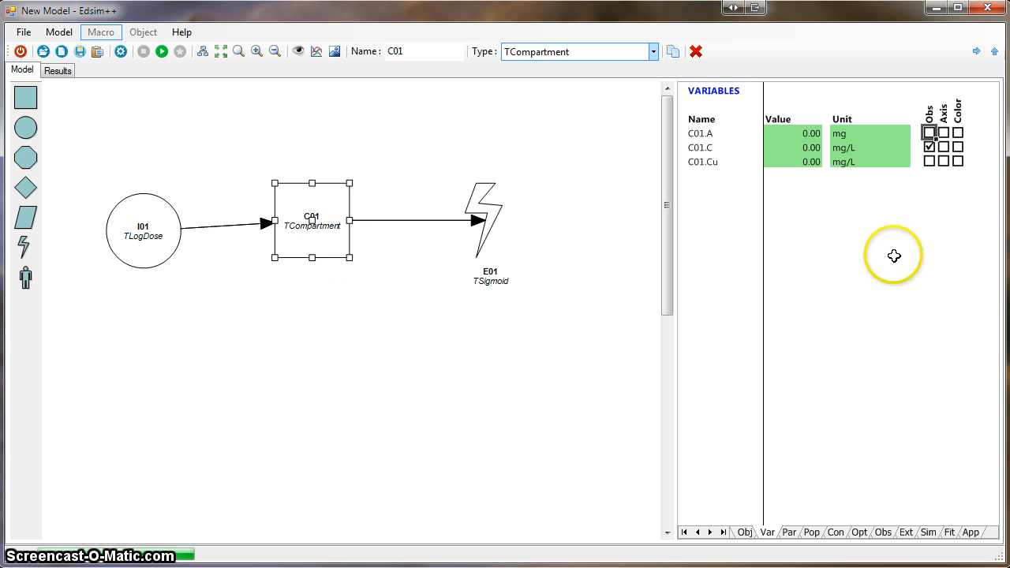
drag(930, 148, 487, 241)
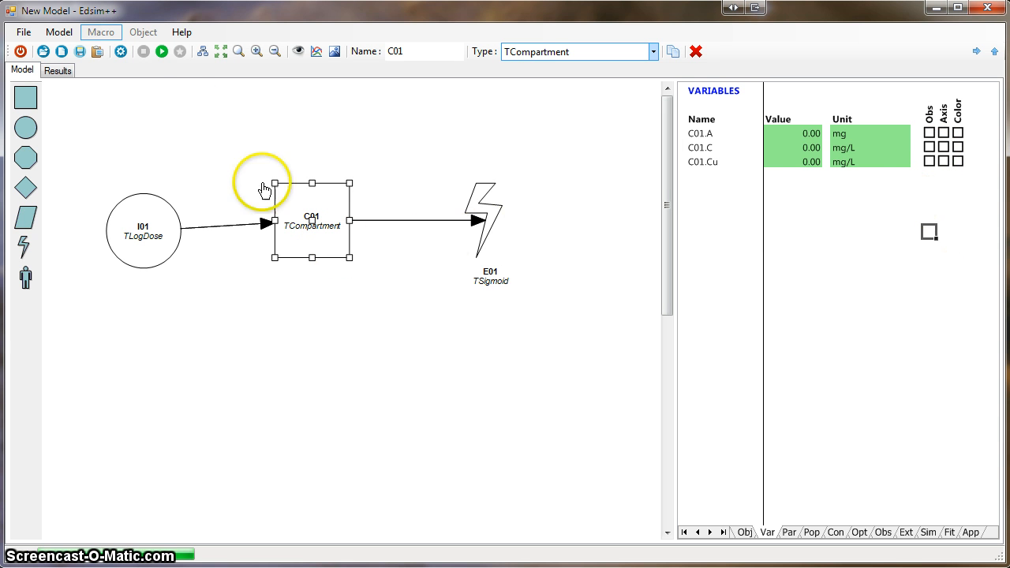
click(163, 52)
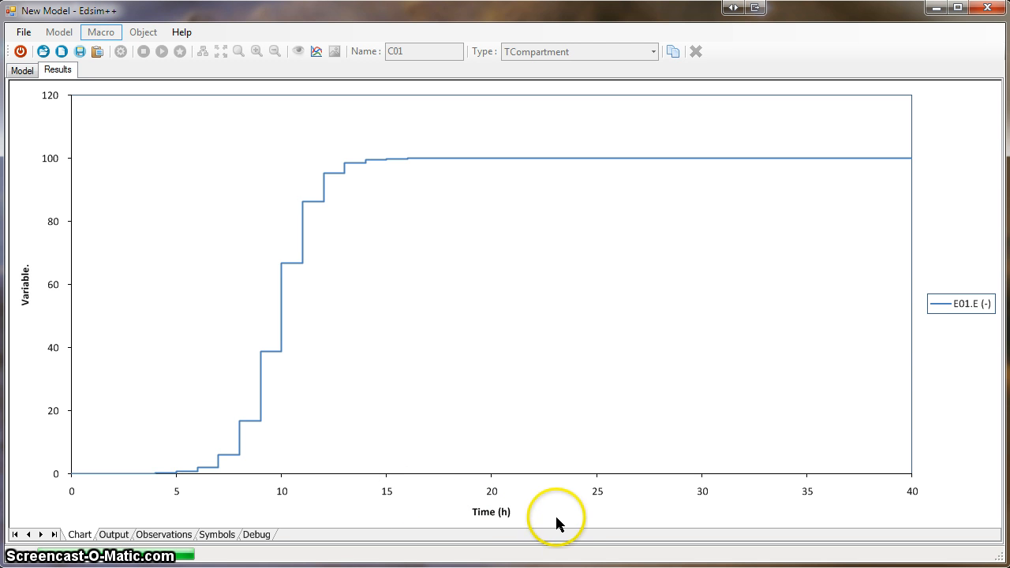
click(34, 73)
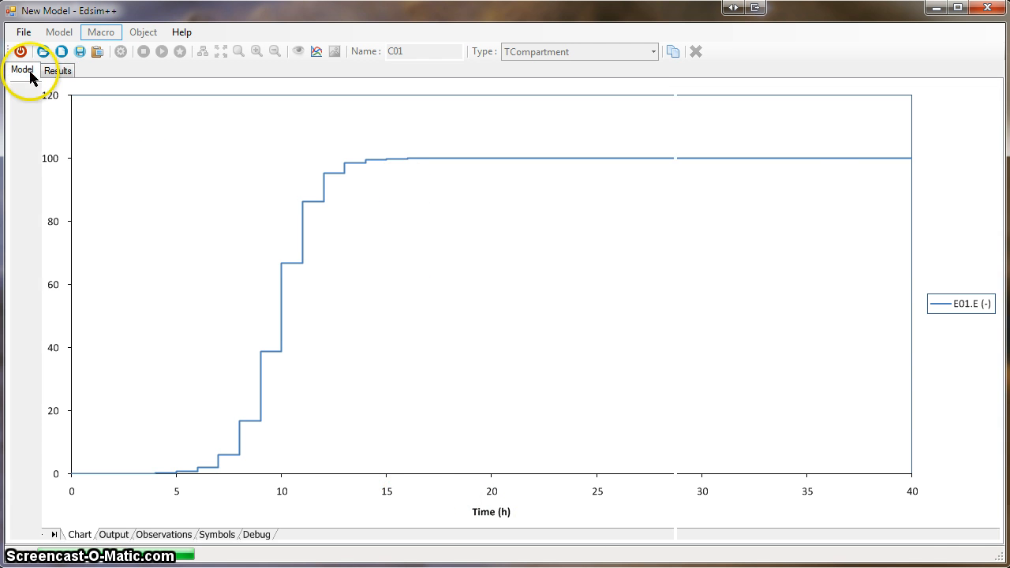
Set the plot's X Variable to C01.C and rerun the simulation to view effect against concentration.
click(971, 532)
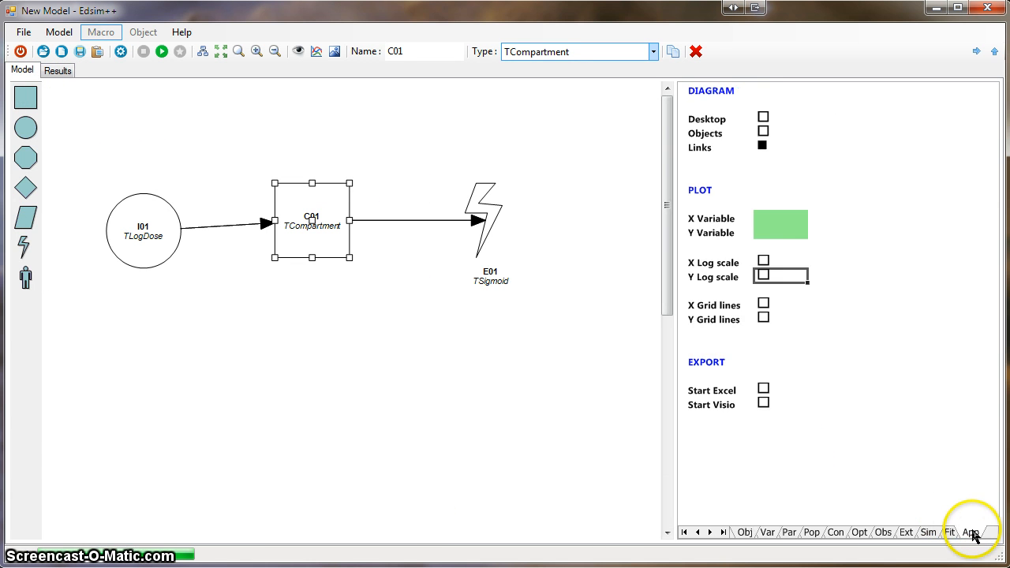
click(771, 217)
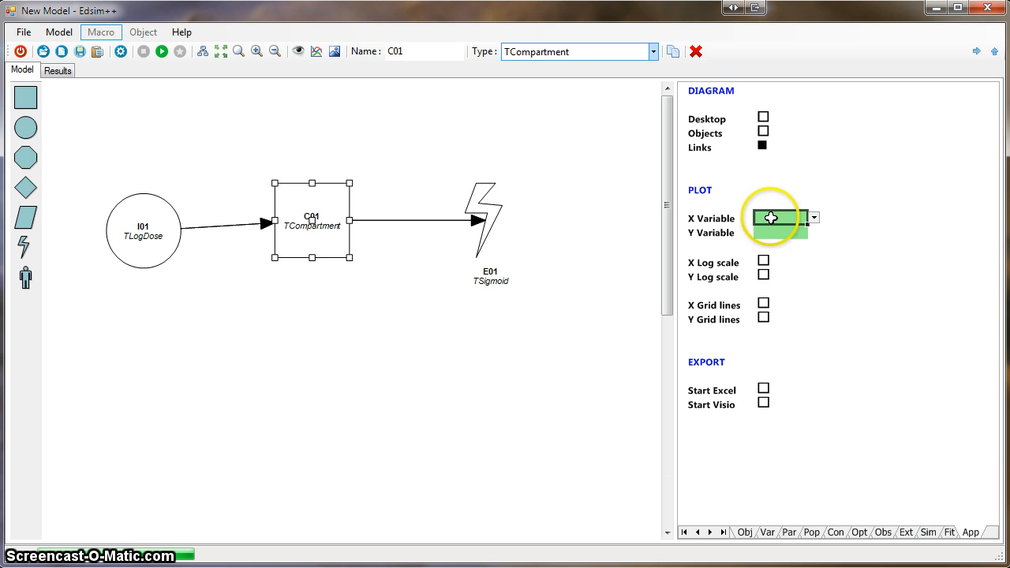
click(814, 218)
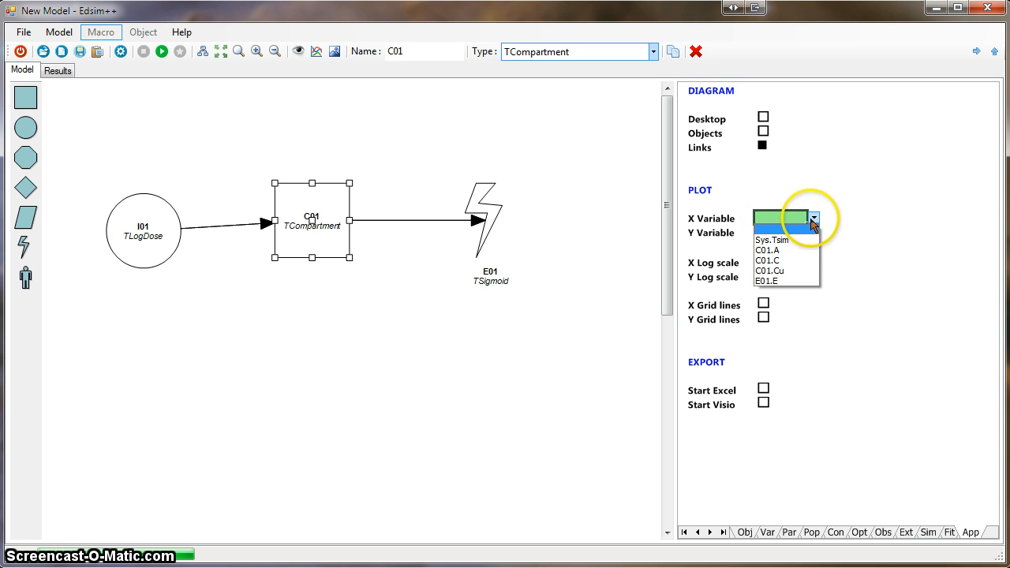
click(772, 262)
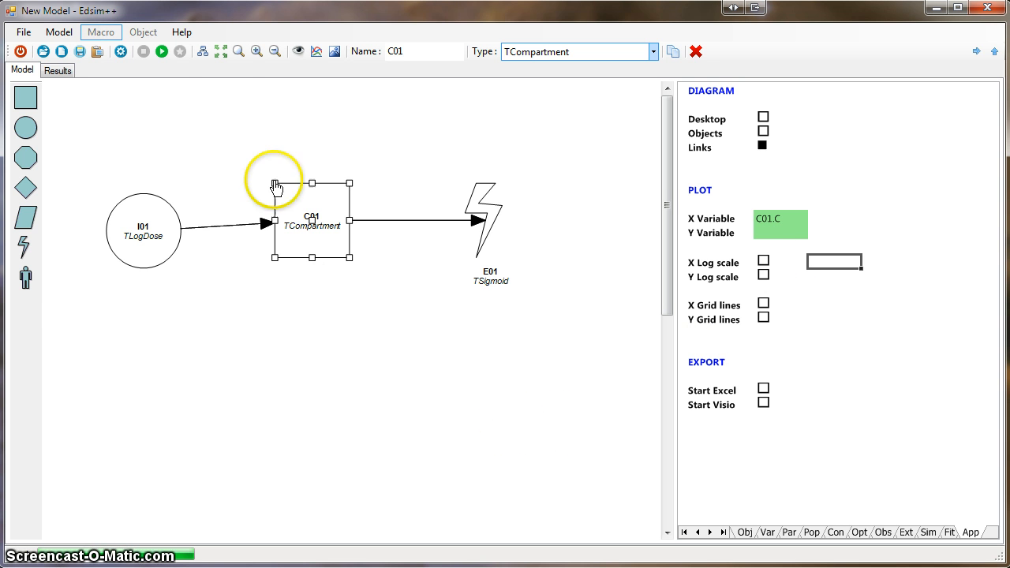
click(162, 51)
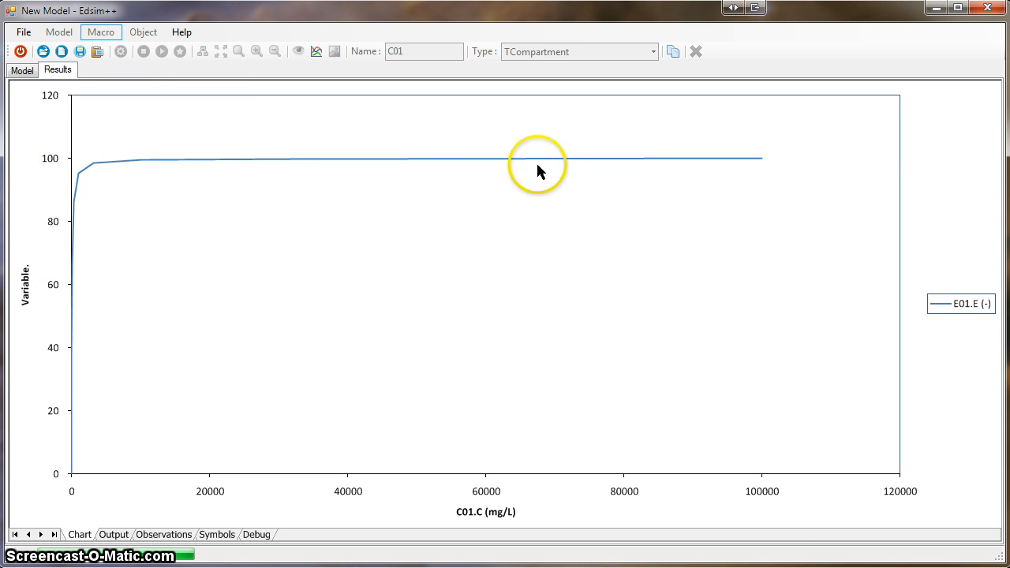
click(24, 69)
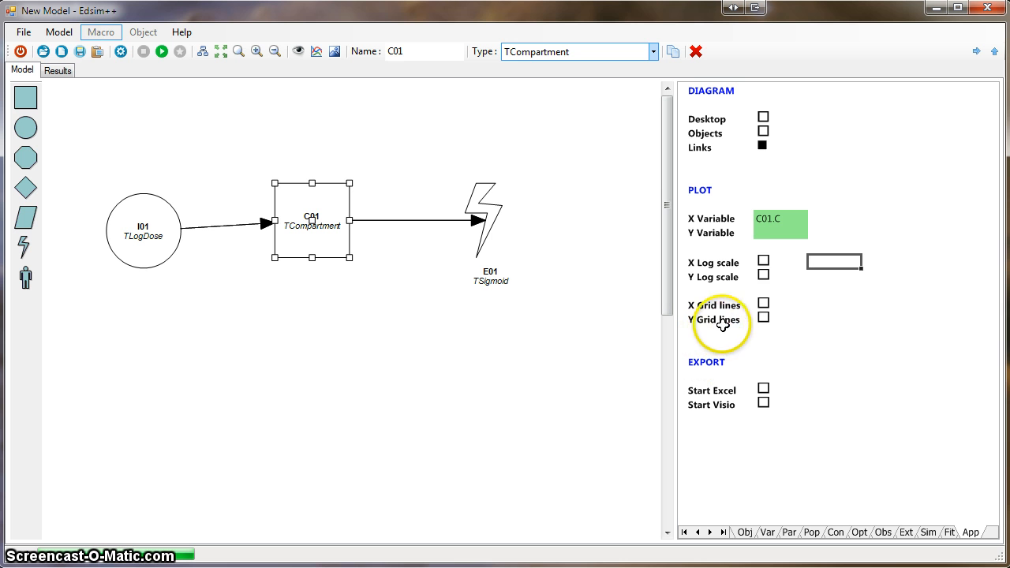
Enable X Log scale for the plot and simulate again to view the concentration-effect curve.
click(763, 261)
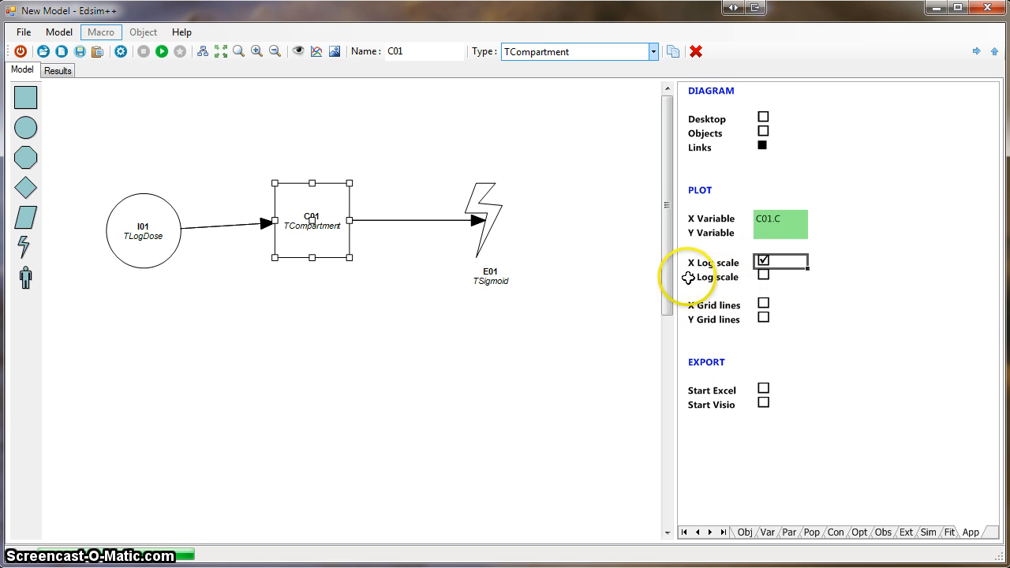
click(162, 51)
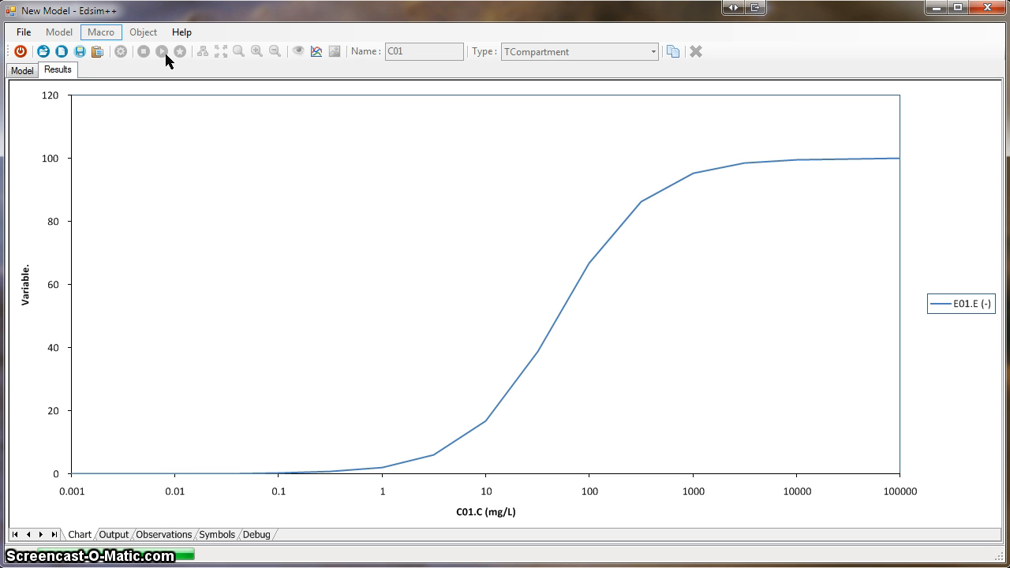
click(22, 70)
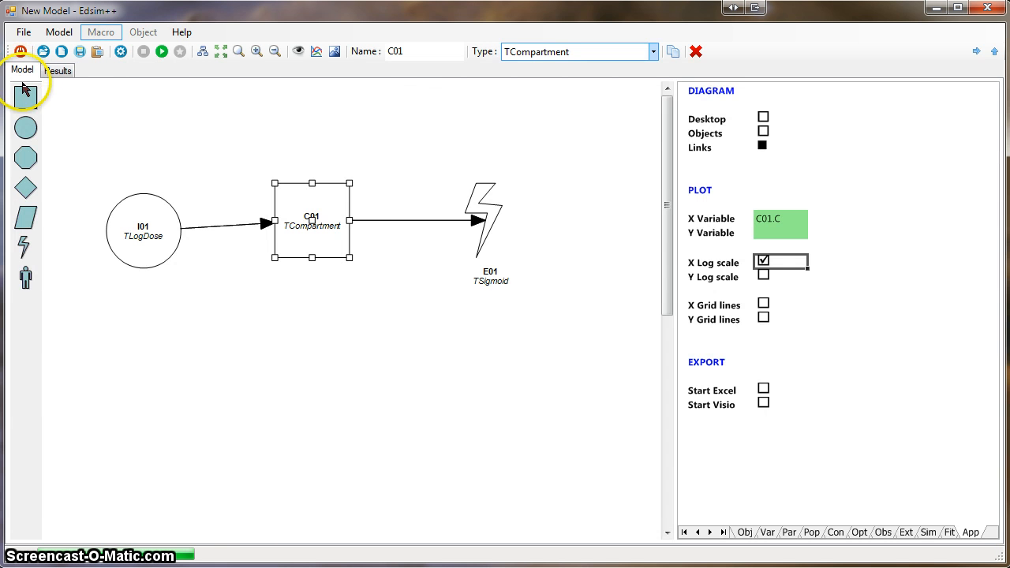
Show the result curve inside the E01 sigmoid object on the diagram and close the properties pane.
click(478, 217)
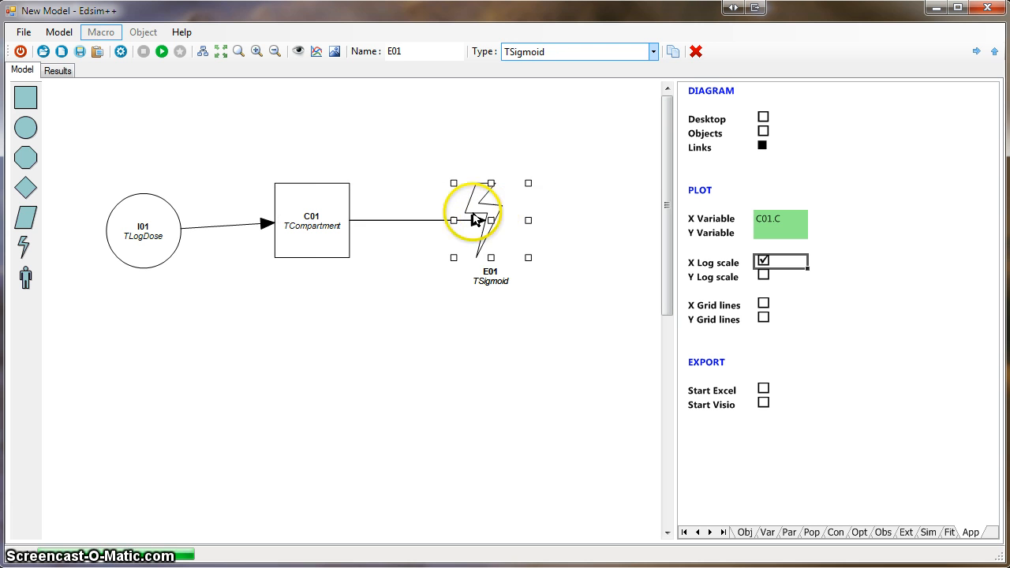
click(318, 54)
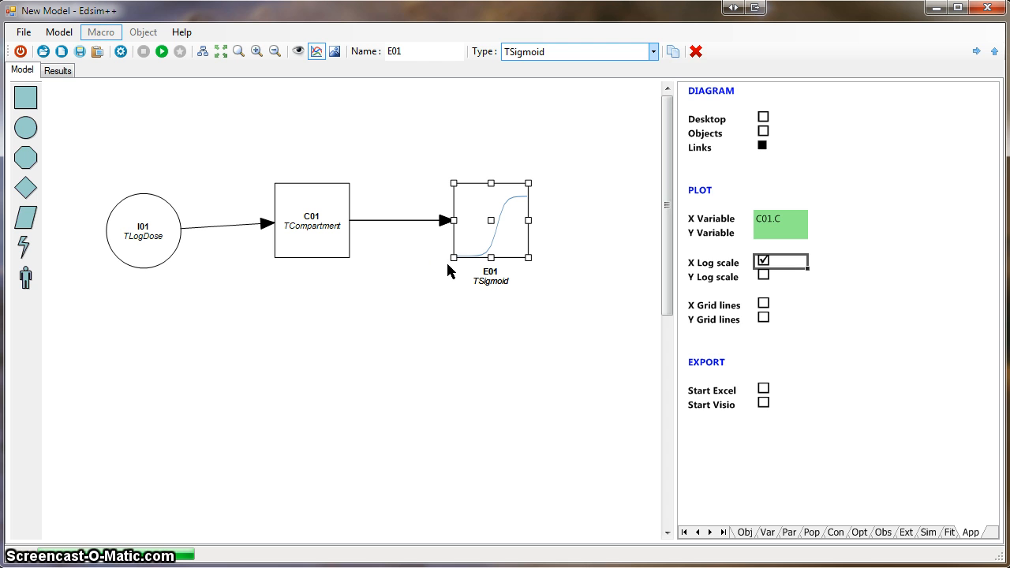
click(251, 304)
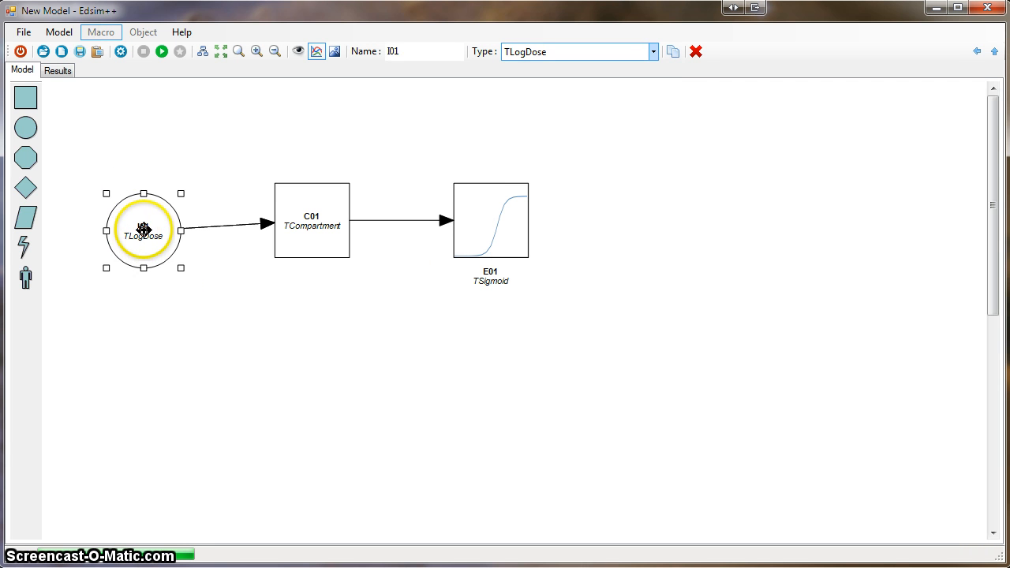
Align I01 and E01 in one horizontal row with C01, evenly spaced on either side of it.
drag(143, 239, 156, 229)
click(489, 240)
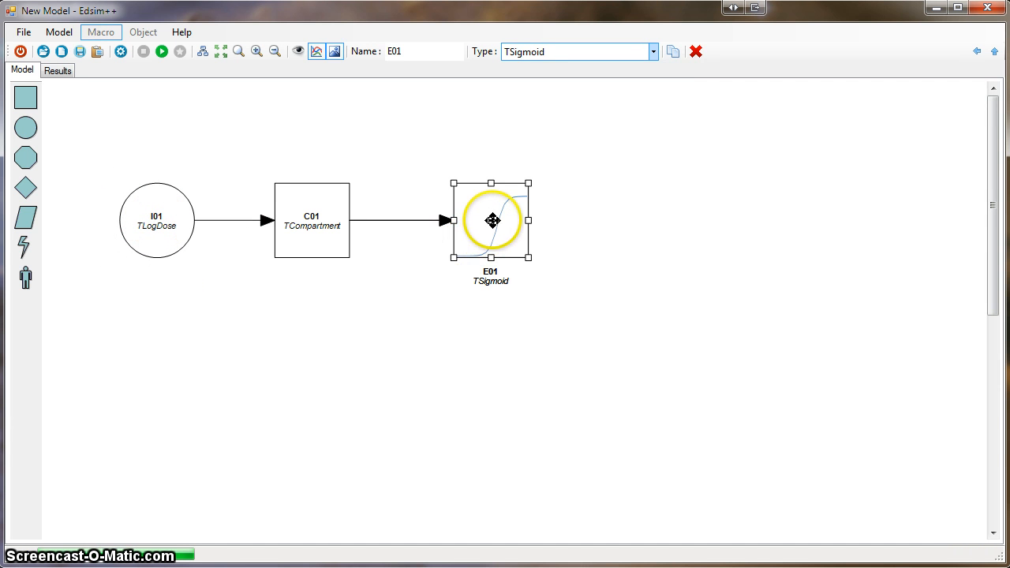
drag(491, 220, 469, 217)
click(132, 192)
Shift the whole I01–C01–E01 chain up and to the left, and place a duplicate of it directly below.
drag(95, 148, 584, 320)
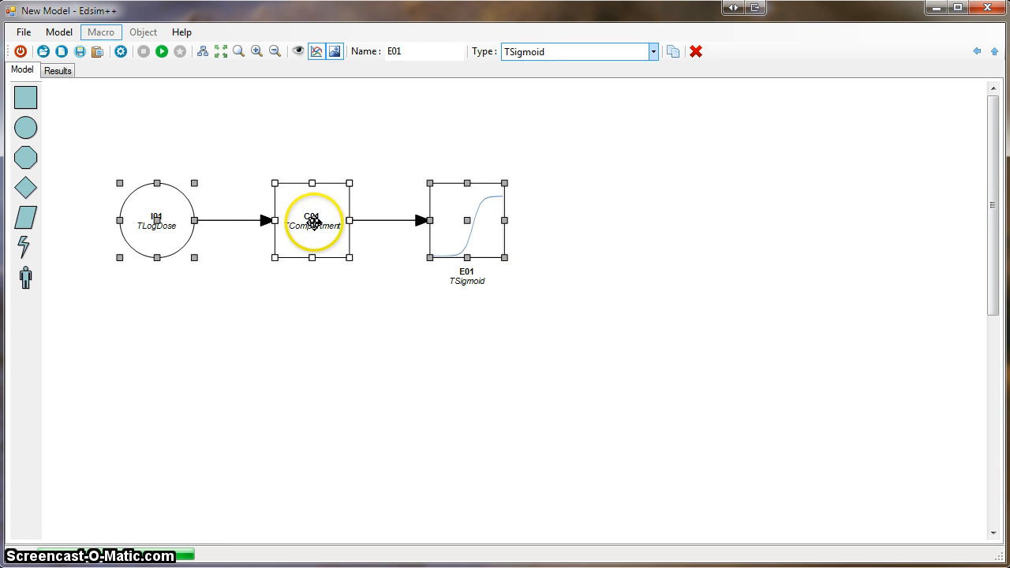
drag(309, 221, 292, 174)
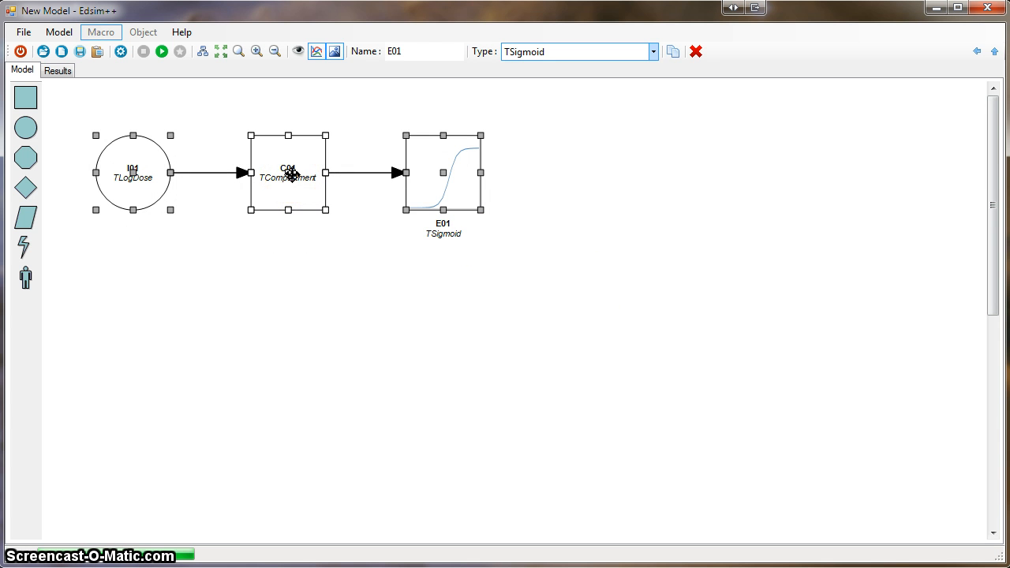
click(671, 55)
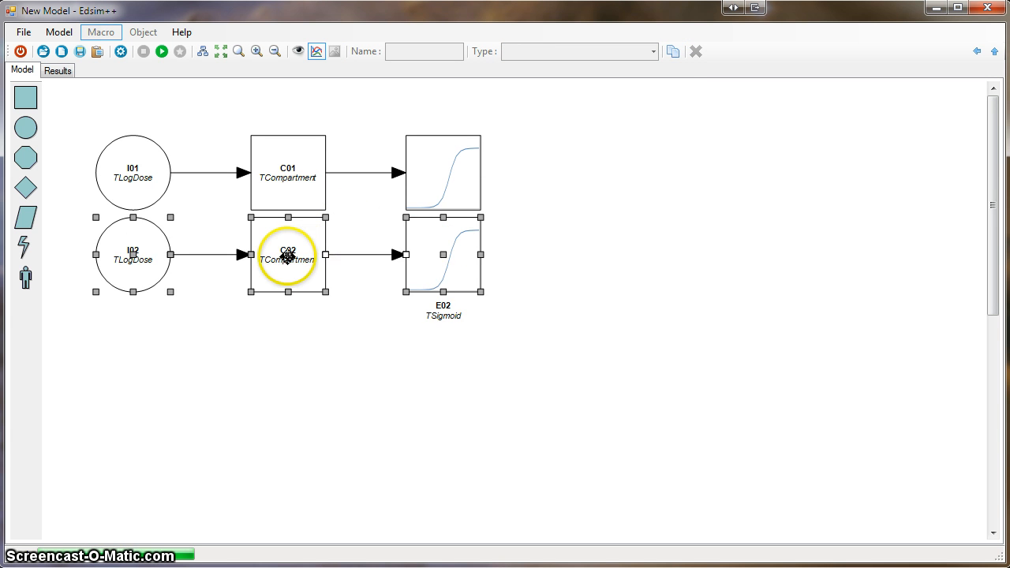
drag(287, 259, 290, 286)
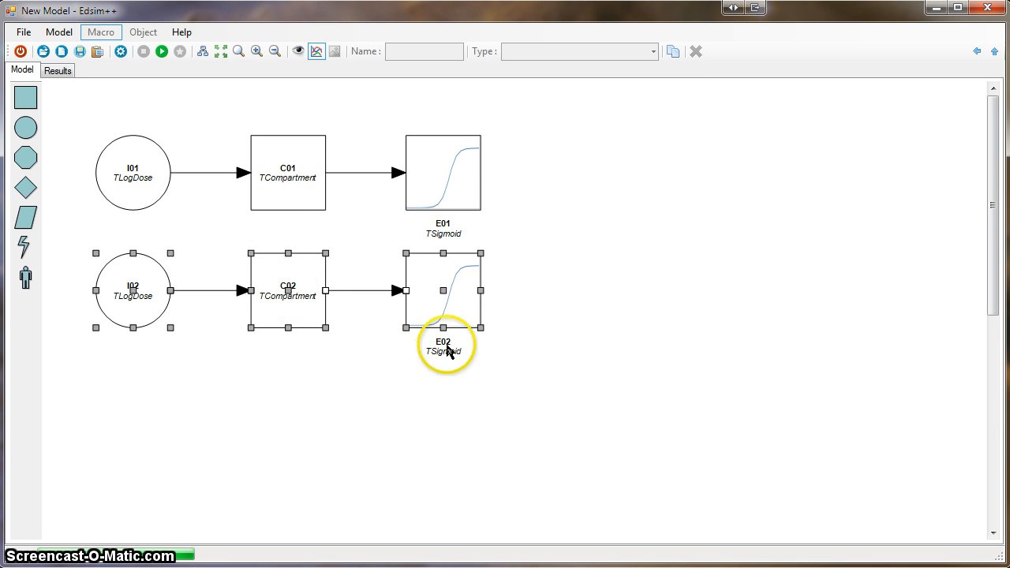
Set the EC50 of the duplicated sigmoid E02 to 5 mg/L and simulate to compare both effect curves.
click(459, 330)
click(419, 292)
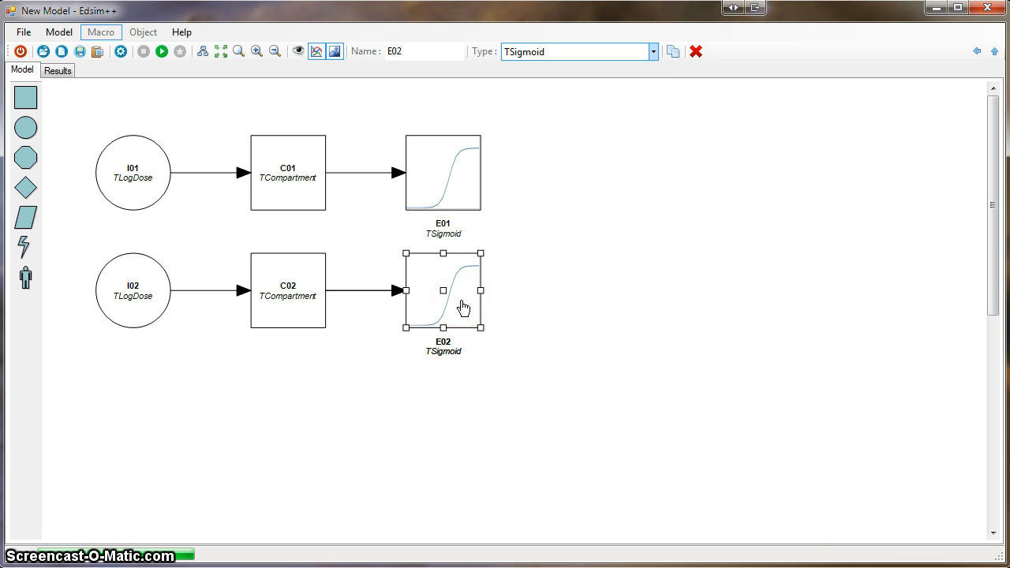
double_click(463, 306)
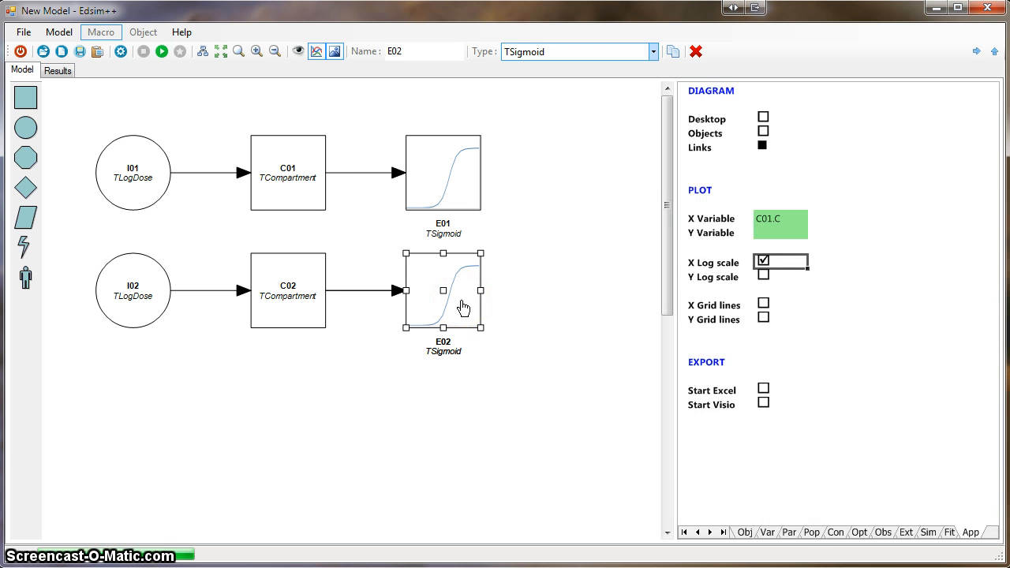
click(788, 533)
click(789, 149)
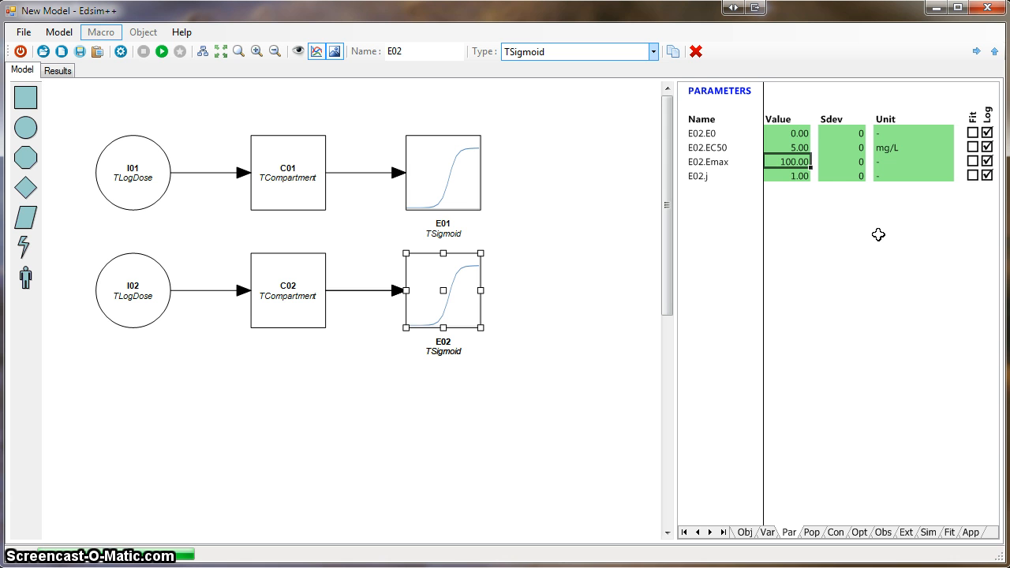
click(161, 52)
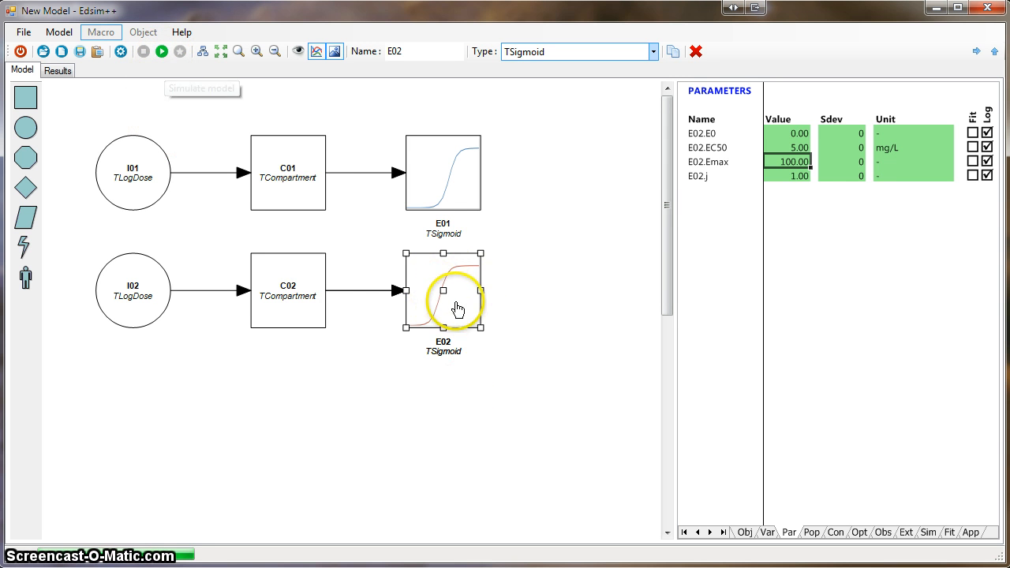
click(58, 70)
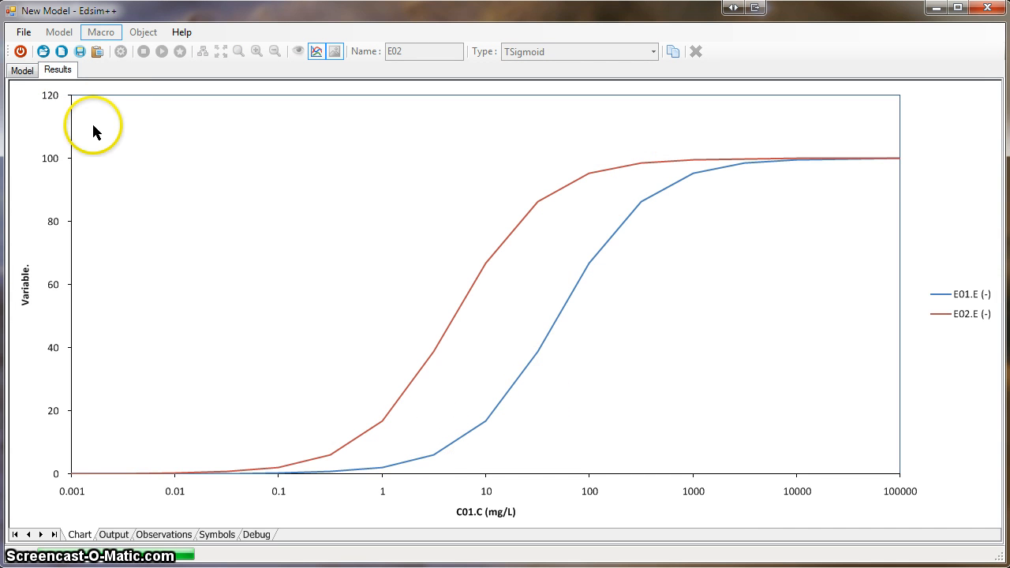
Turn on both the X and Y grid lines for the plot and show the effect chart with them.
click(22, 71)
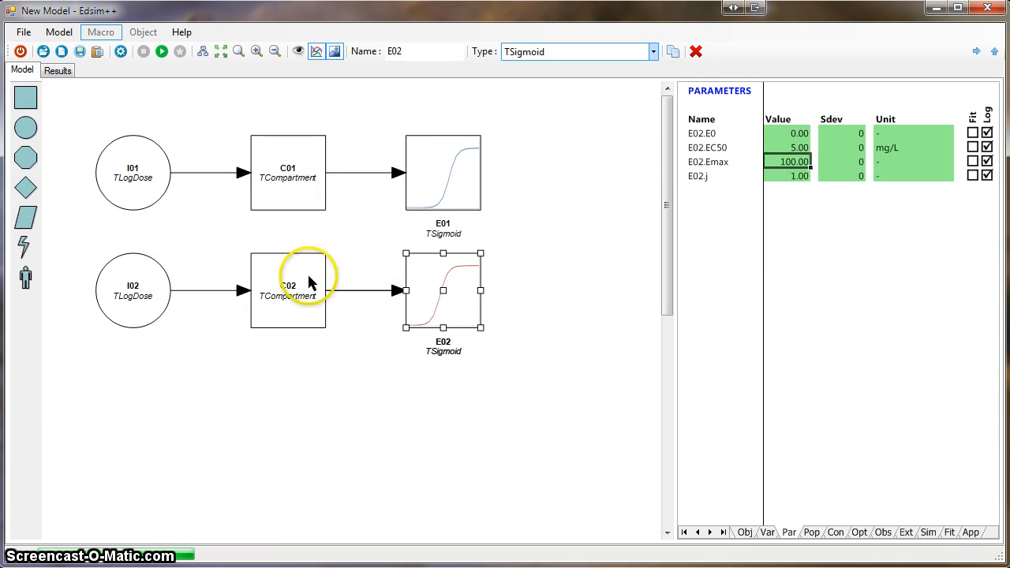
click(976, 532)
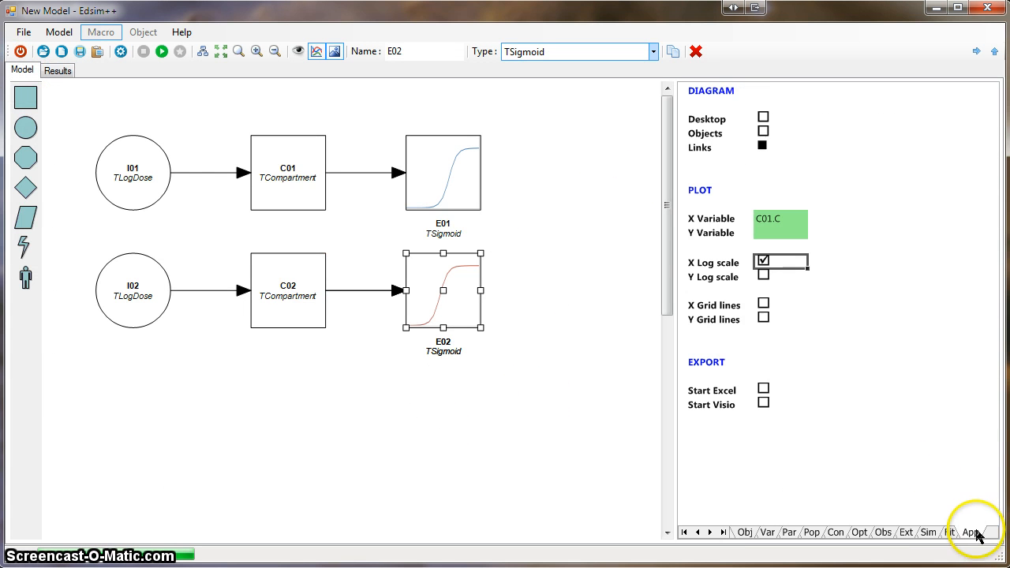
click(763, 304)
click(763, 318)
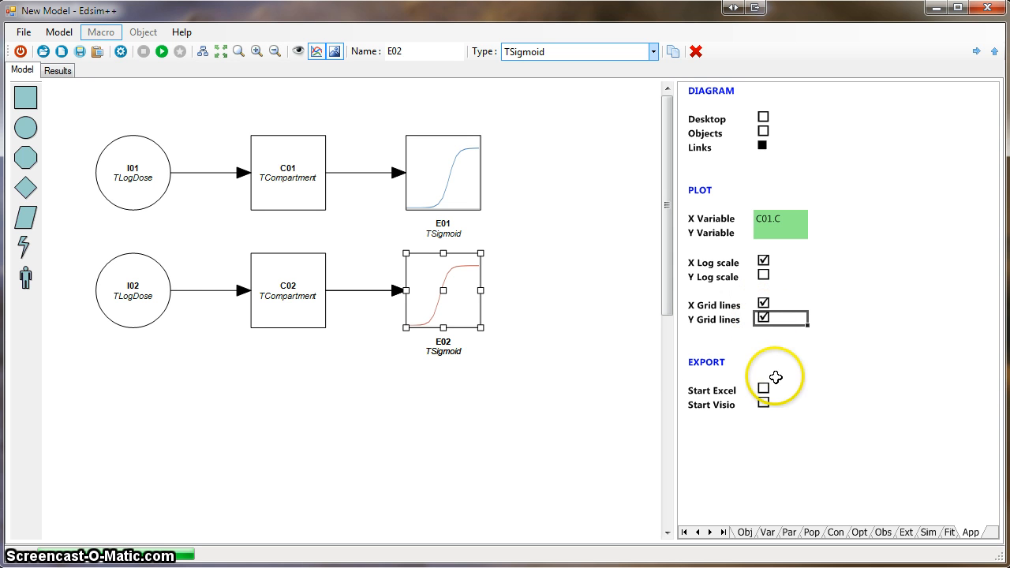
click(57, 70)
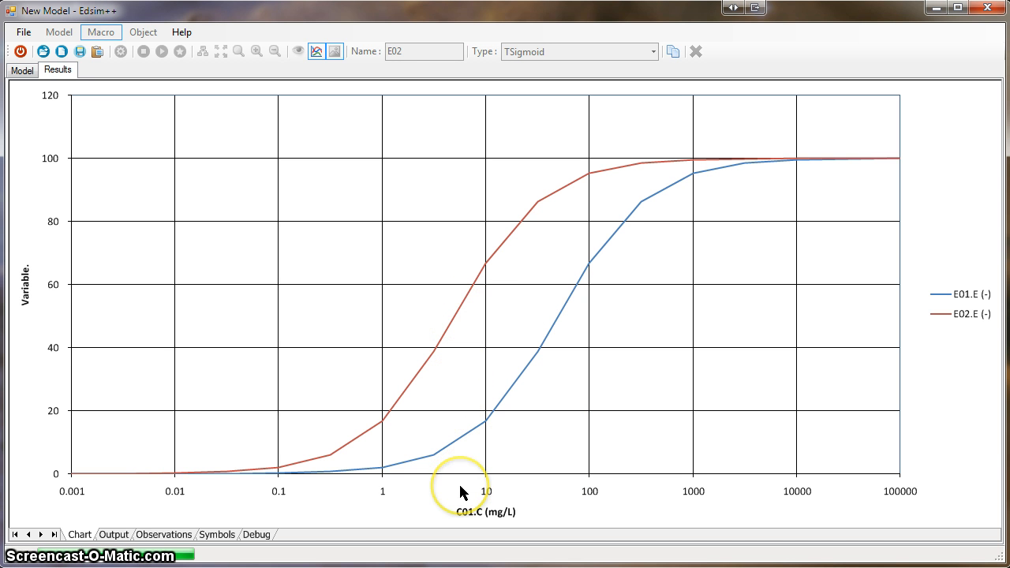
Set E02's EC50 to 50 mg/L and its Emax to 75, then simulate and show the effect curves.
click(20, 70)
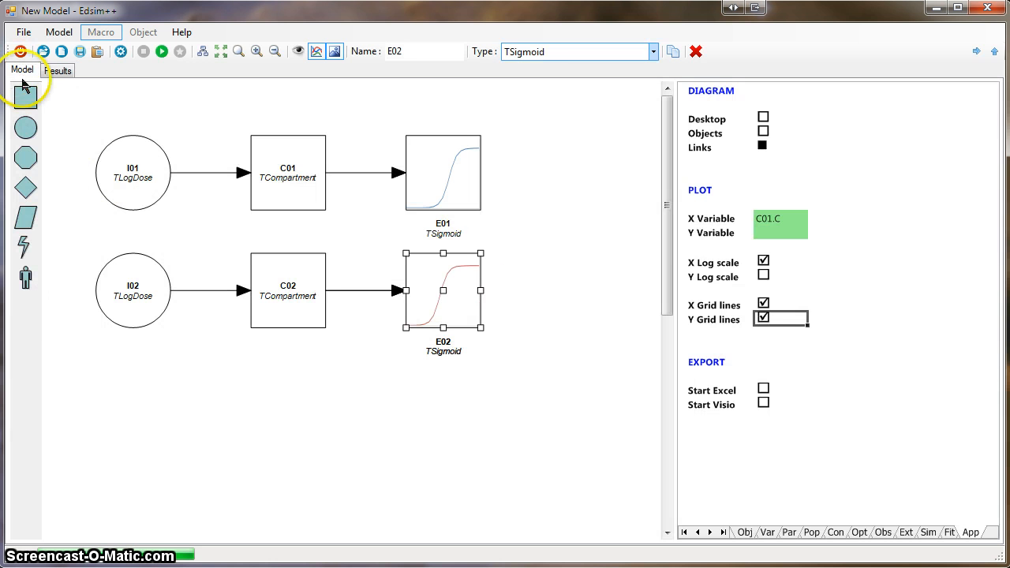
click(789, 532)
click(802, 161)
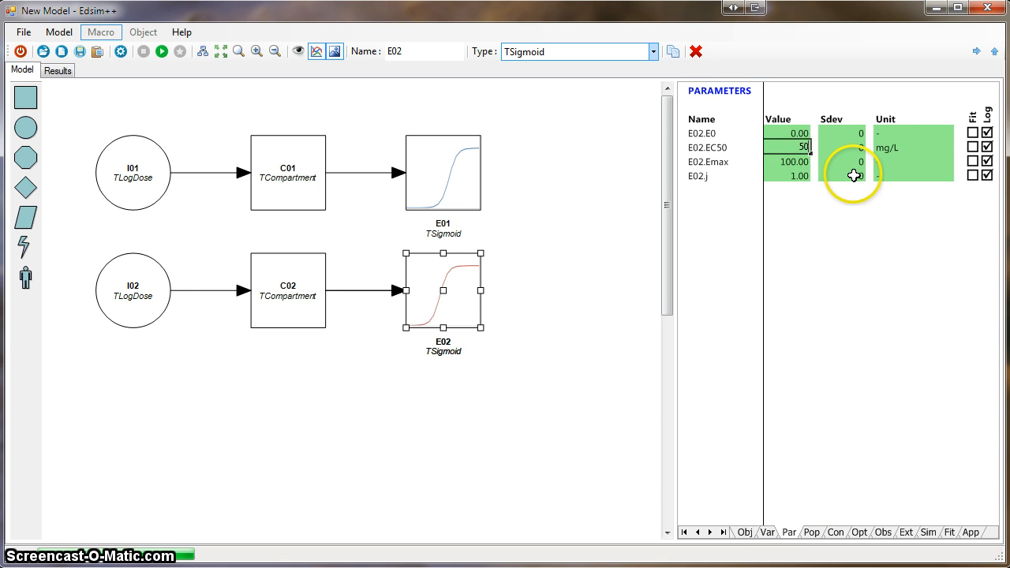
text(50)
key(Return)
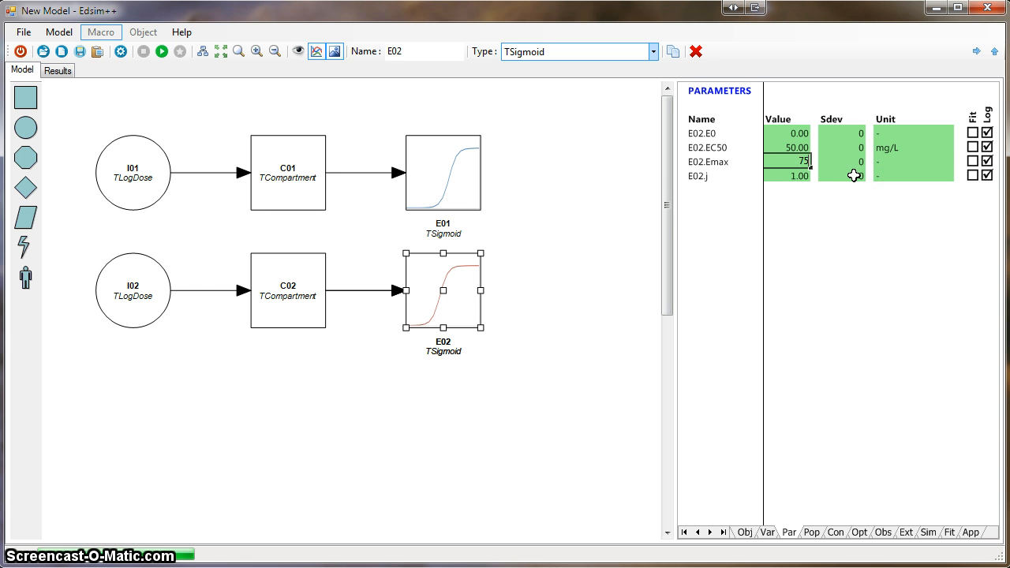
click(162, 51)
click(71, 71)
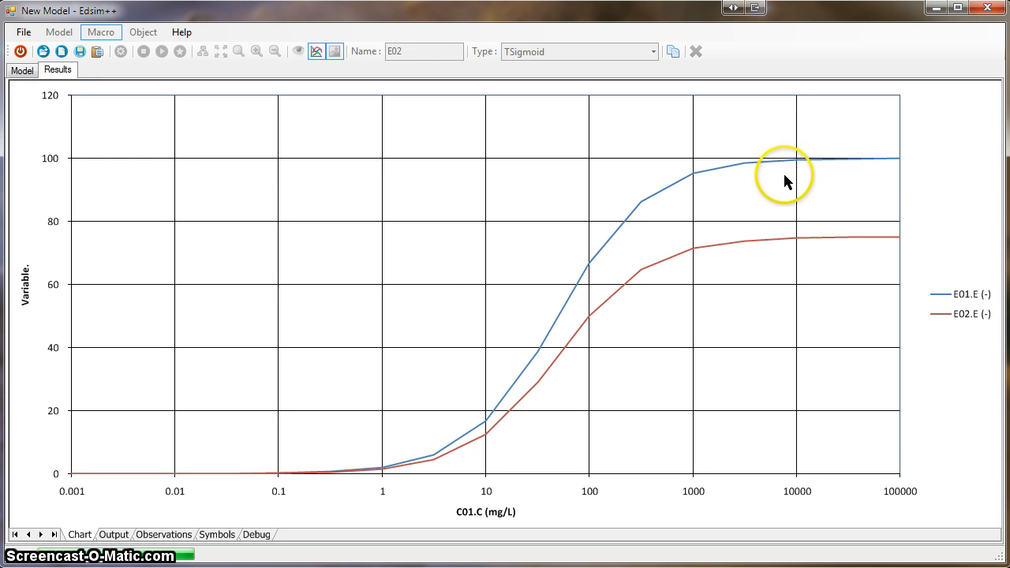
Set E02's Emax to 100 and its E0 to 25, then simulate and show the effect curves.
click(34, 74)
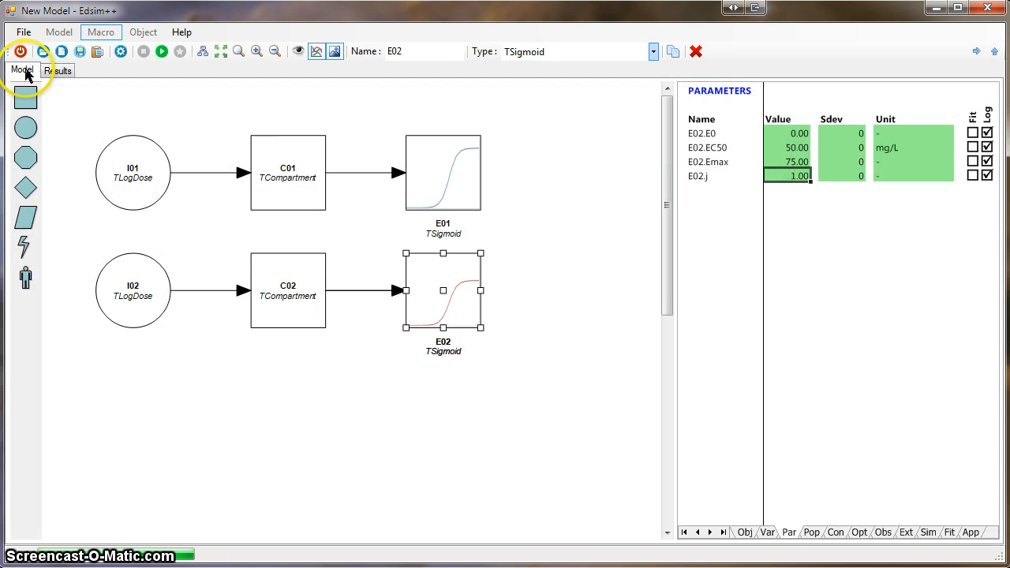
click(789, 163)
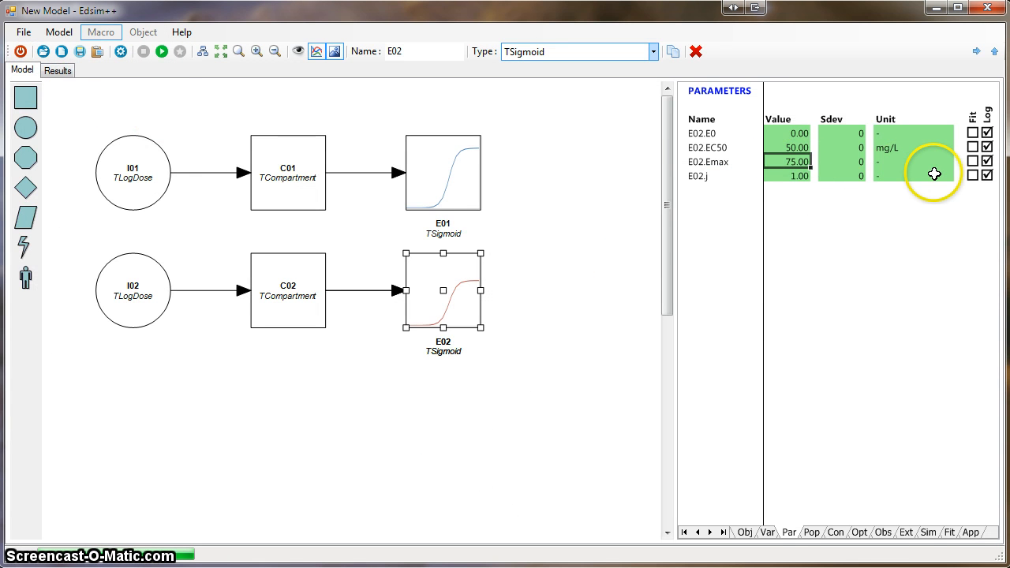
key(Up)
key(Up)
key(Up)
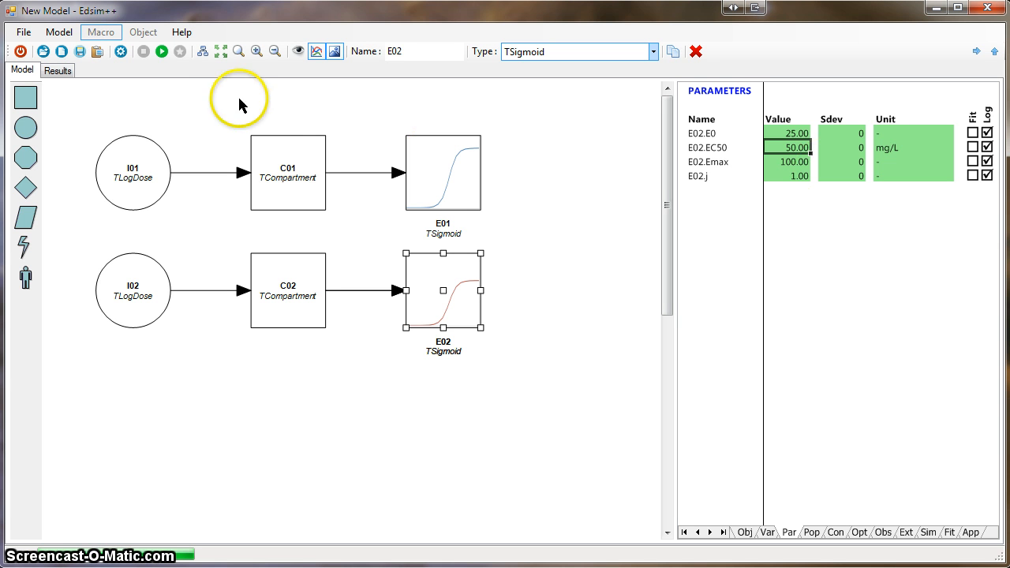
click(164, 54)
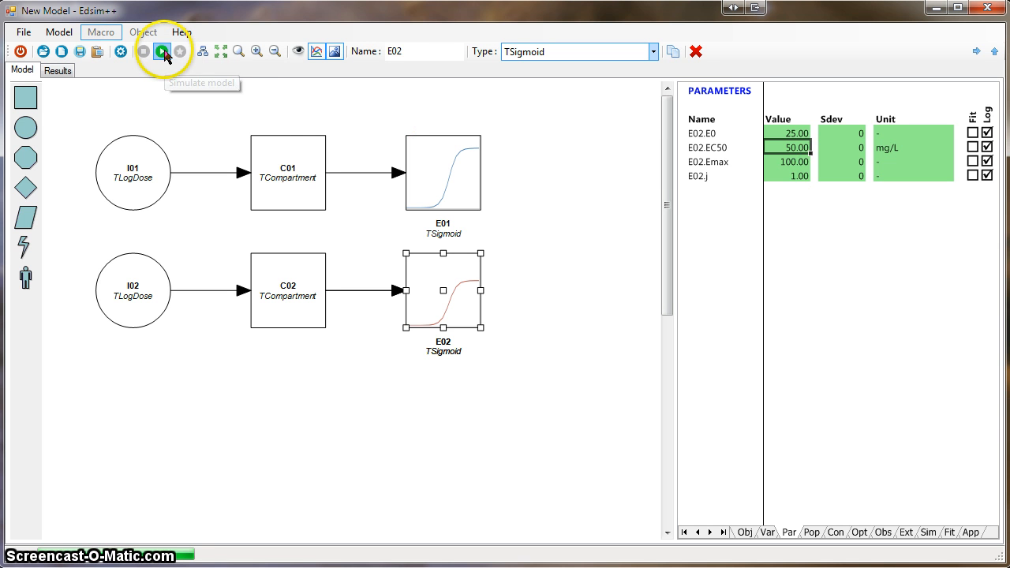
click(57, 71)
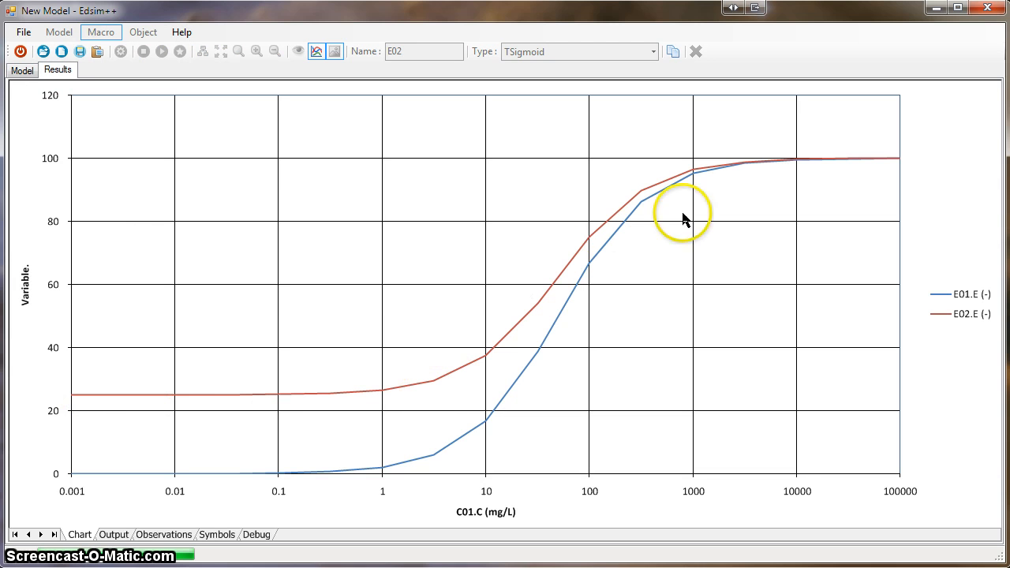
Set E02's E0 to 0 and its j to 2, then simulate and show the effect curves.
click(26, 70)
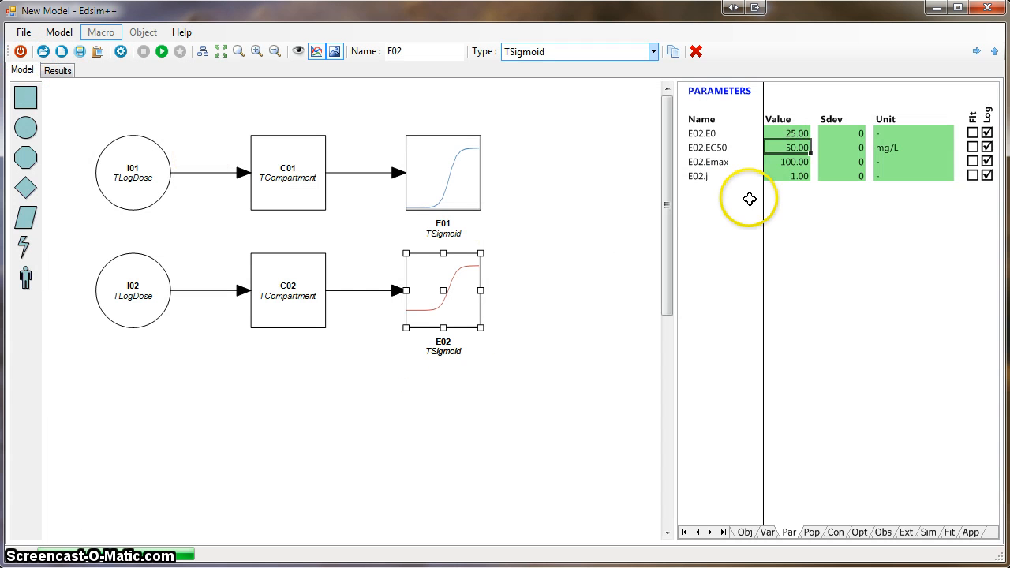
click(791, 133)
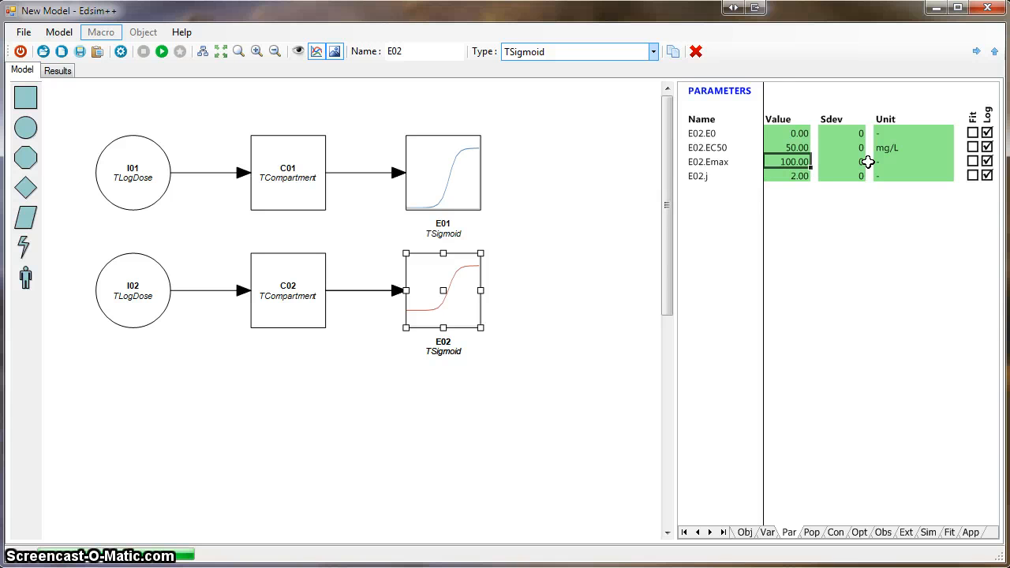
click(162, 53)
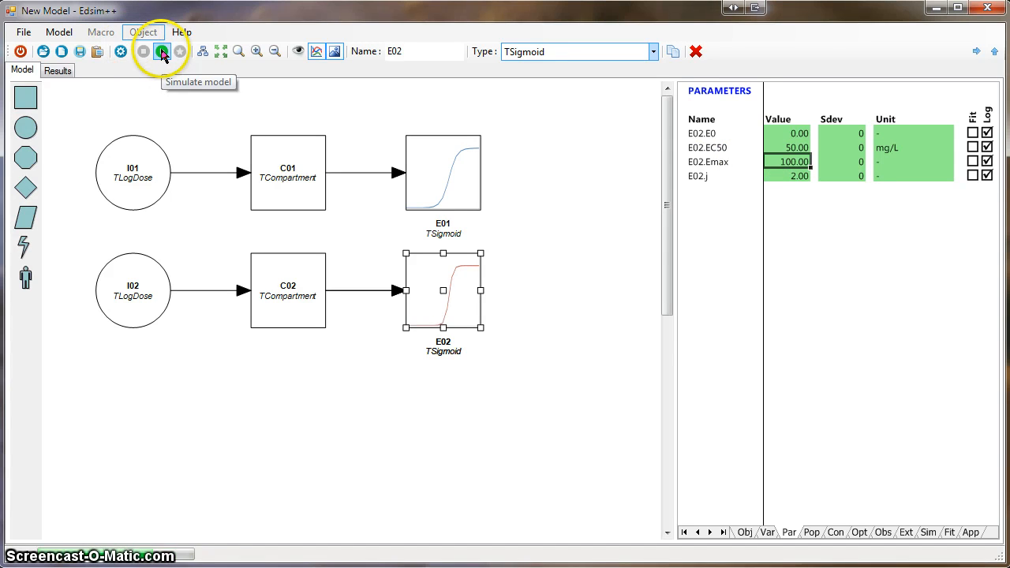
click(62, 71)
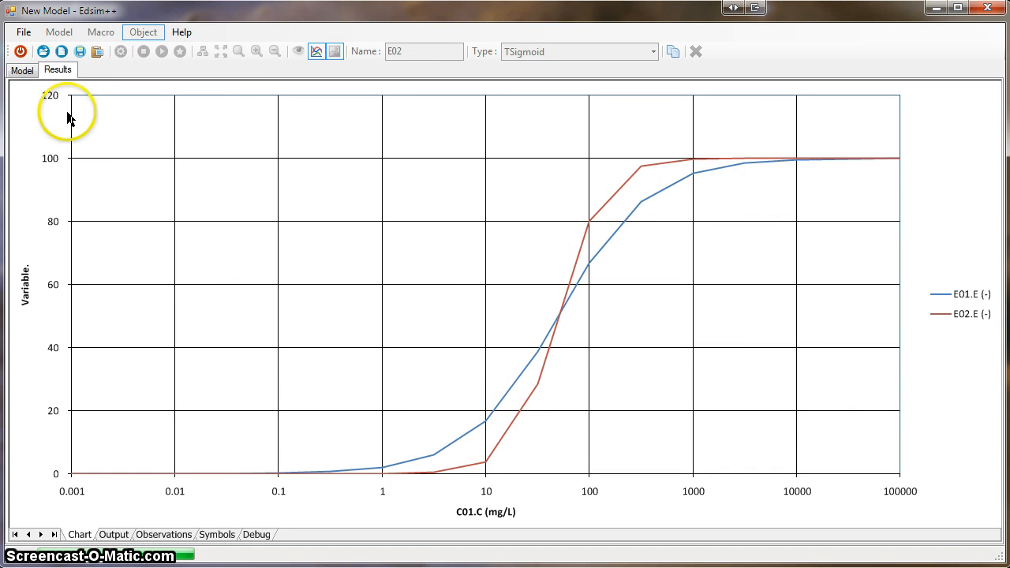
Start a new model with a TCompartment object and, to its left, a TInjection object linked into it.
click(22, 70)
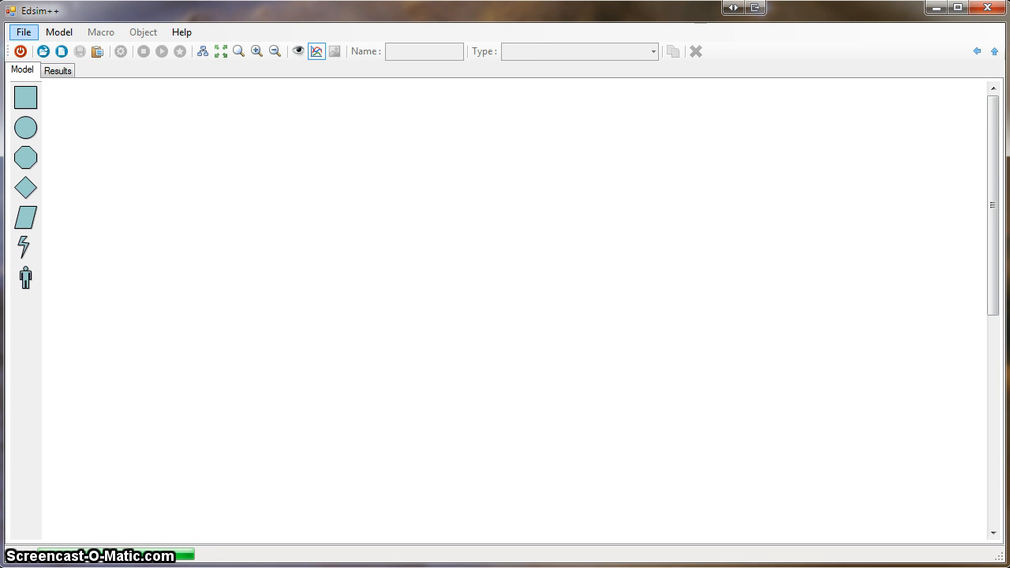
click(26, 98)
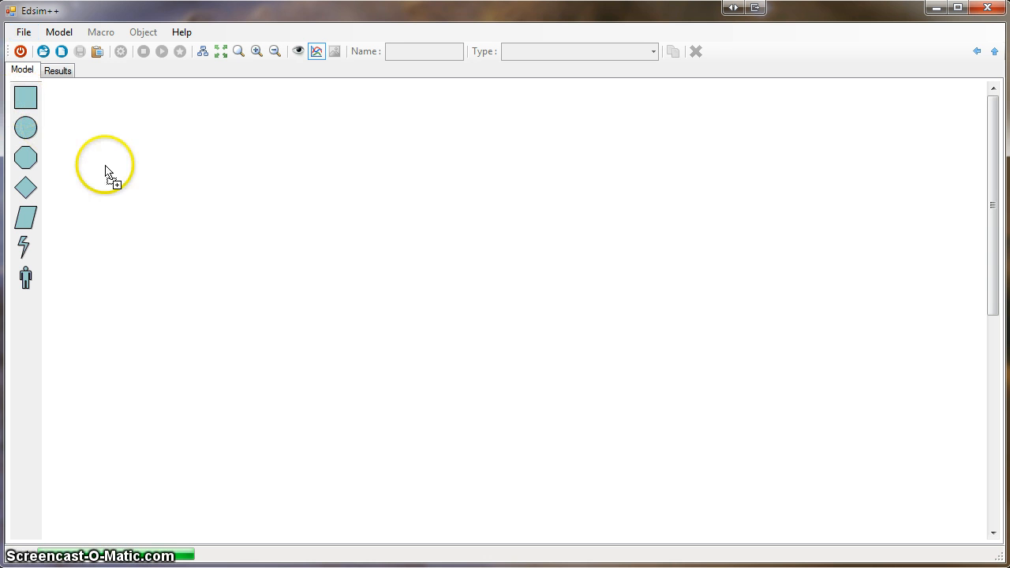
click(276, 239)
drag(278, 239, 315, 241)
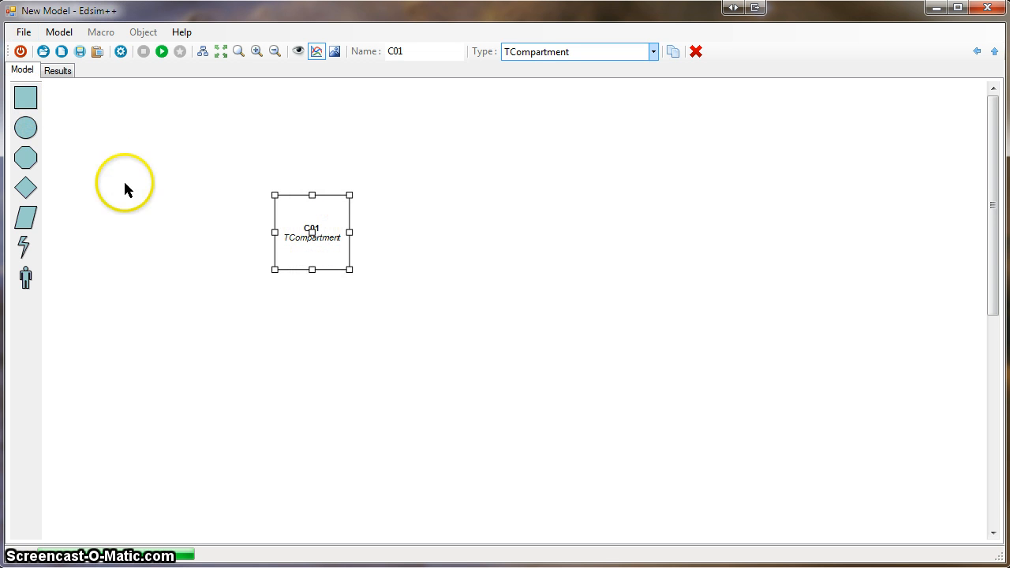
click(26, 128)
click(131, 231)
drag(140, 244, 294, 251)
Place a TElimination object to the right of C01 and link C01 to it.
click(26, 158)
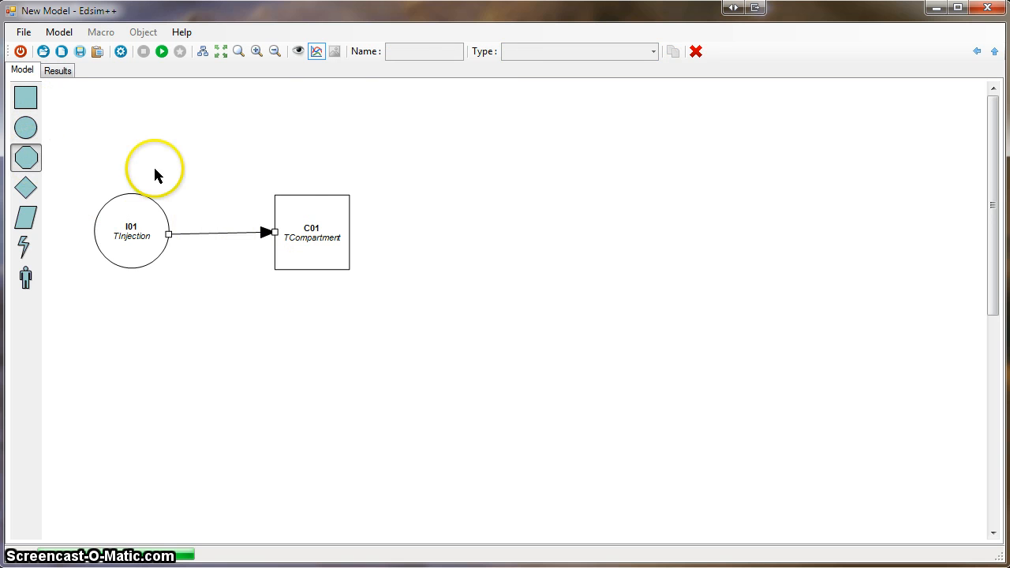
drag(26, 157, 513, 236)
drag(352, 236, 487, 250)
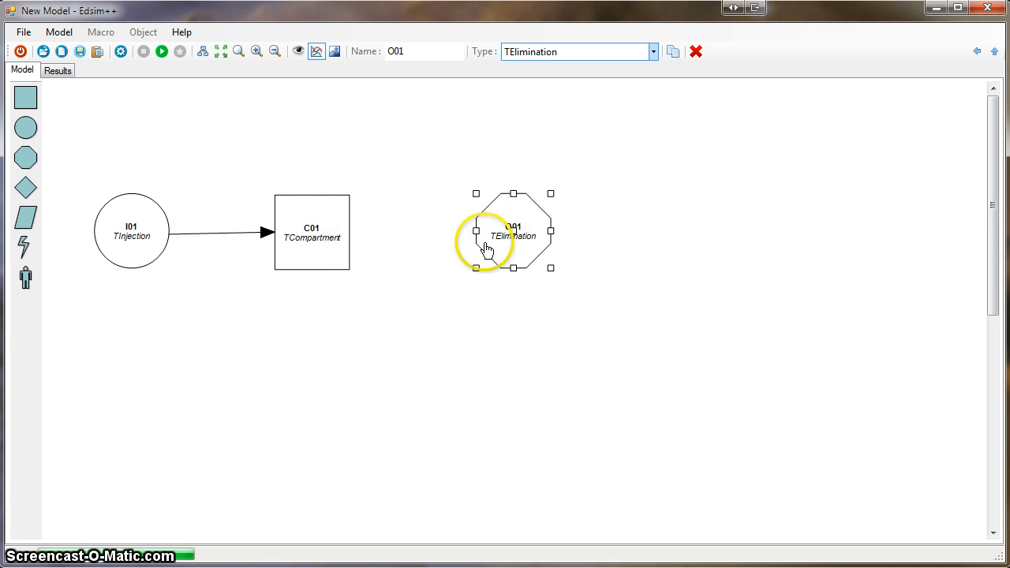
drag(327, 226, 479, 234)
Align O01 and I01 in one evenly spaced row with C01, and shift the whole chain slightly down and to the right.
click(509, 237)
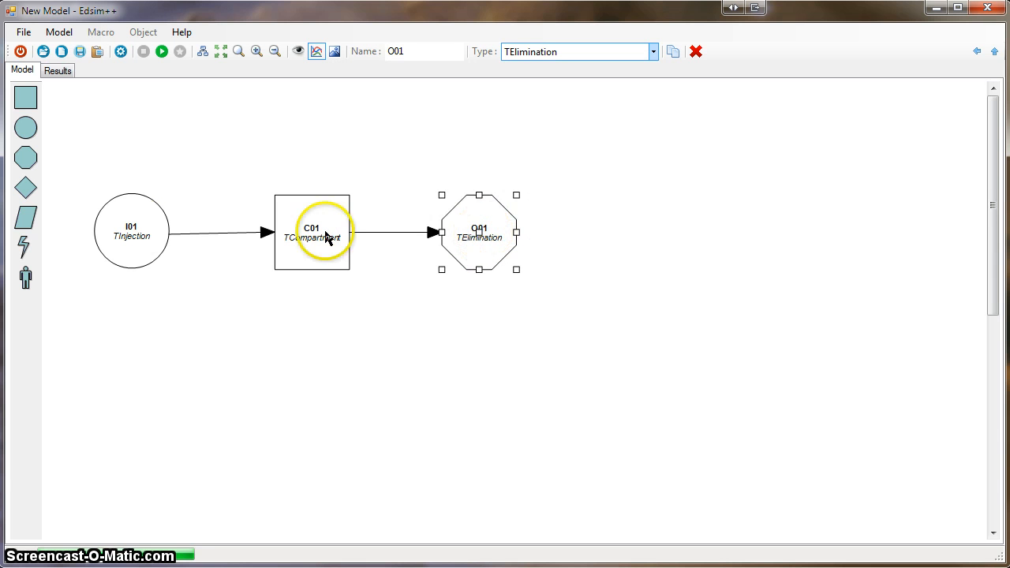
click(136, 234)
drag(136, 234, 150, 232)
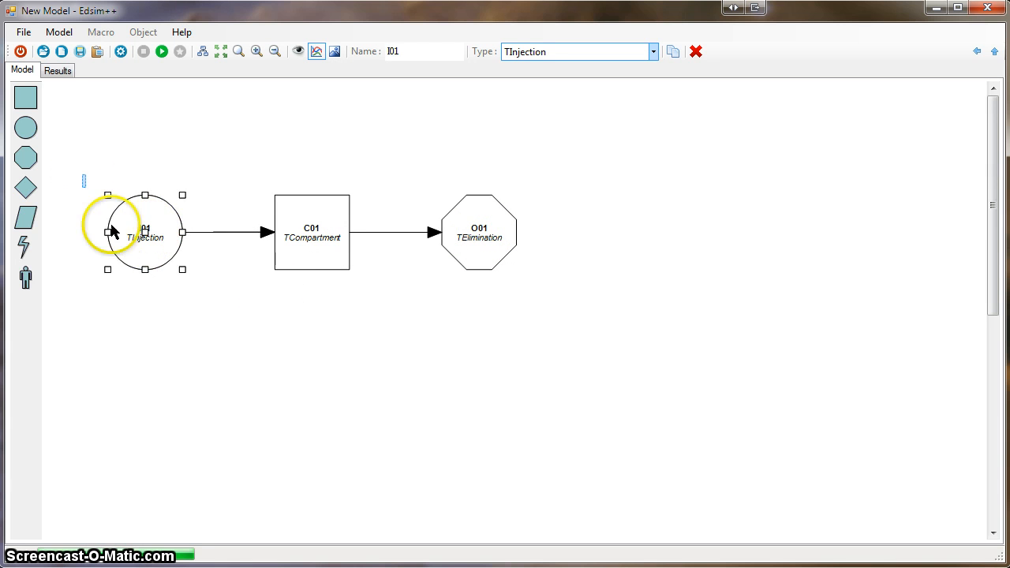
drag(82, 175, 580, 310)
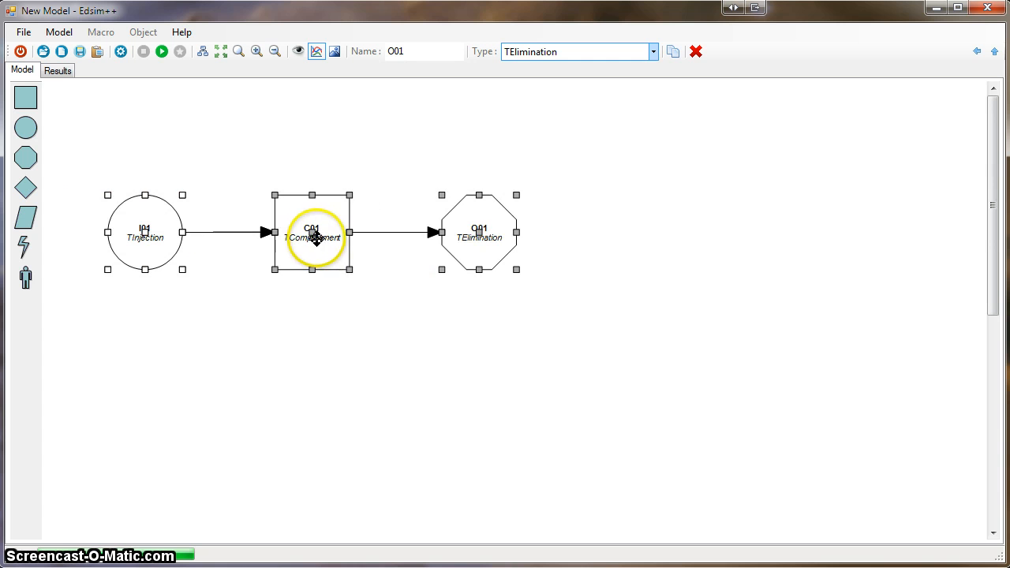
drag(315, 238, 327, 286)
click(349, 354)
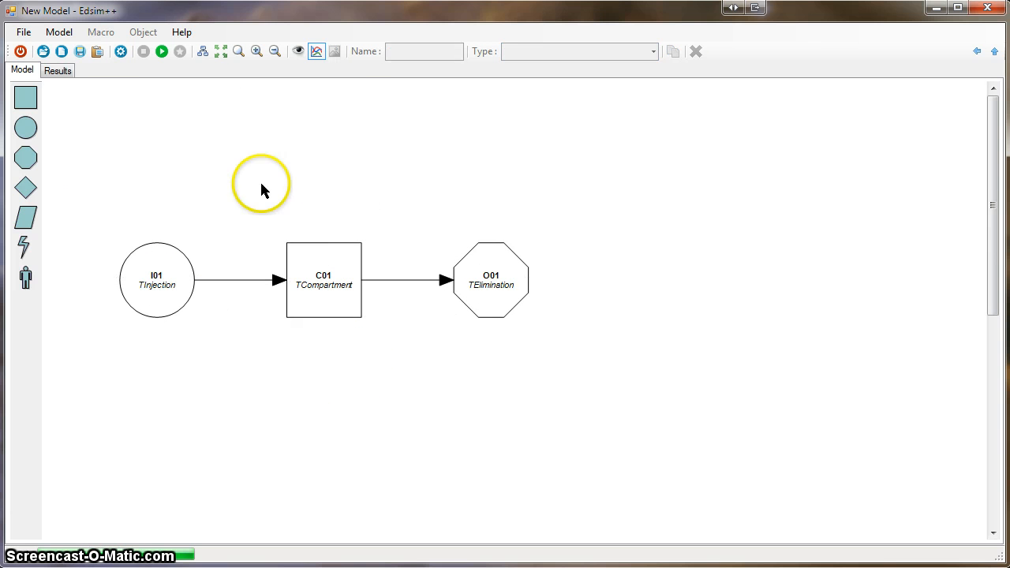
Simulate the injection–compartment–elimination model and show the concentration-time chart.
click(162, 51)
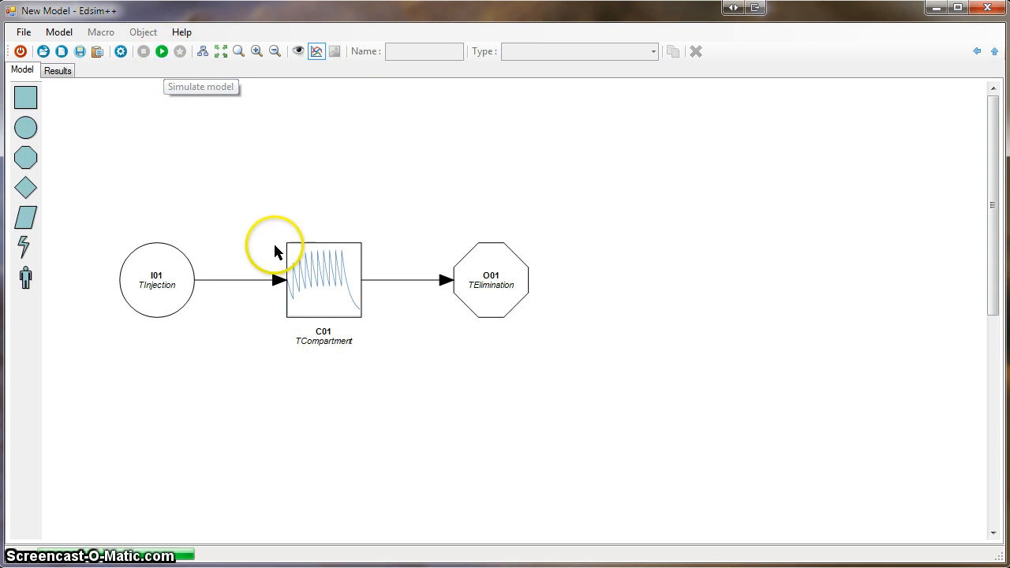
click(57, 70)
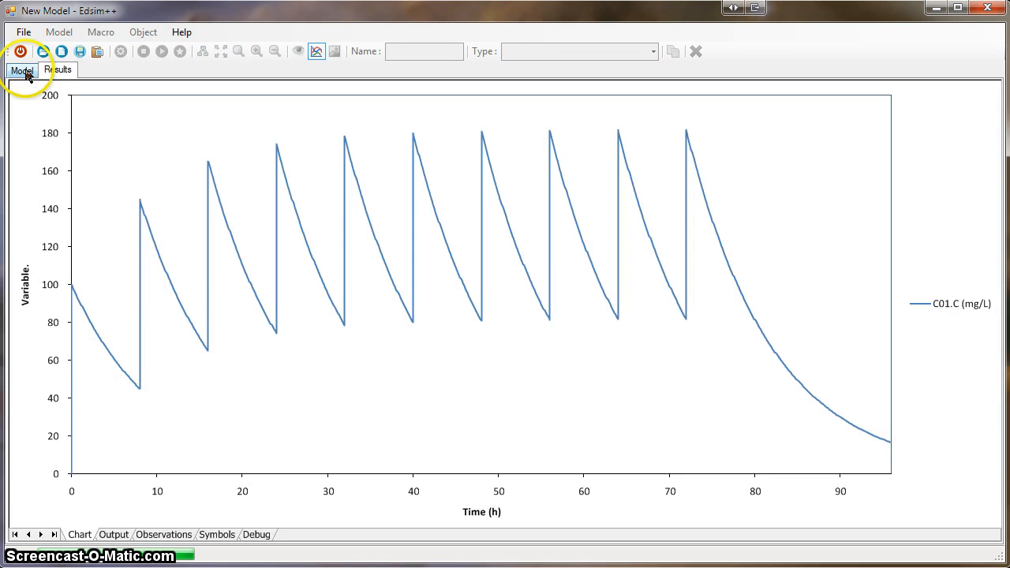
Place a TSigmoid effect object directly below C01 and link C01 to it.
click(22, 71)
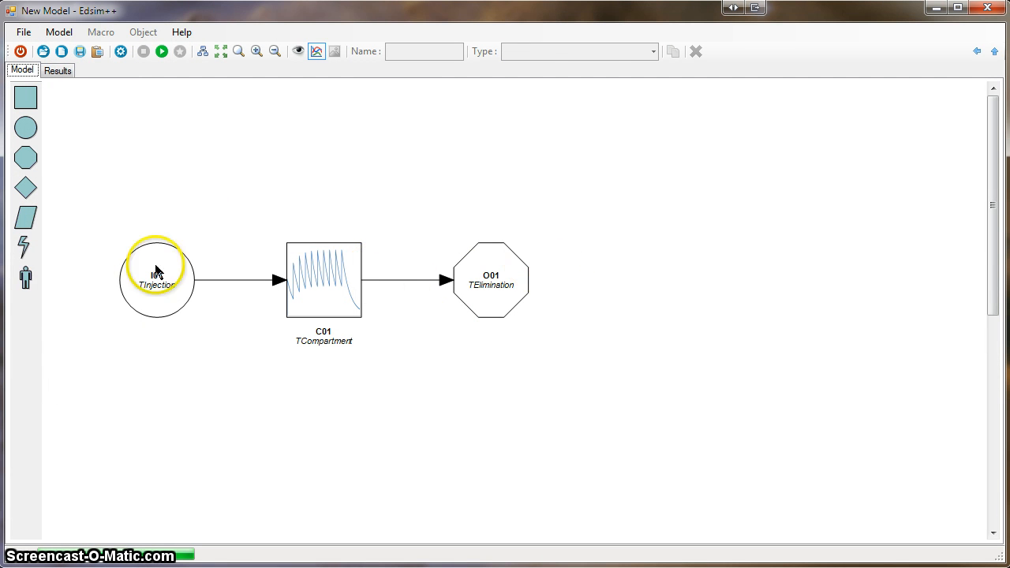
drag(26, 247, 323, 424)
mouse_move(326, 307)
mouse_down()
mouse_move(316, 396)
mouse_move(323, 446)
mouse_up()
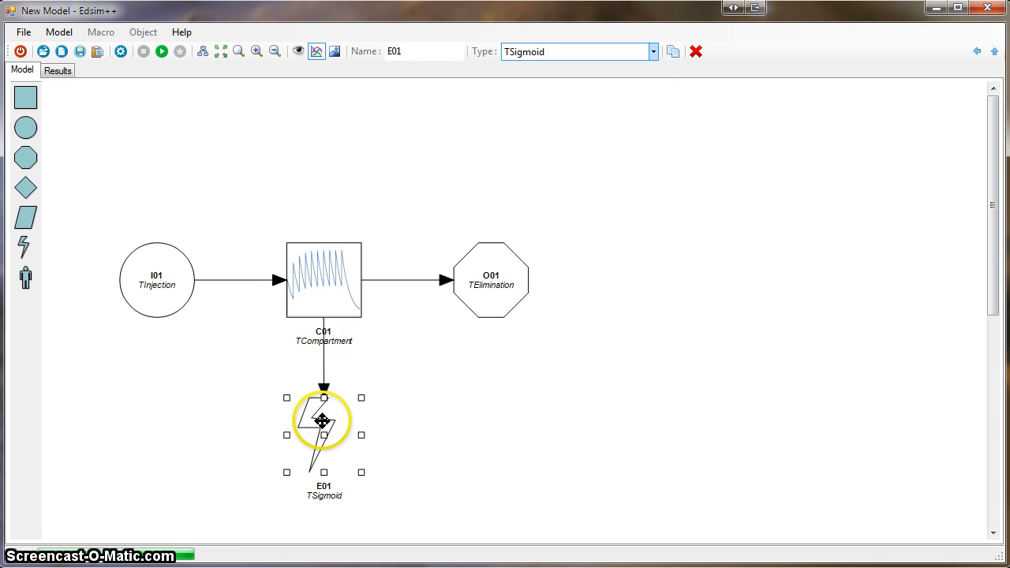
Mark variable E01.E as observed, simulate the model, and show concentration and effect over time in the chart.
double_click(321, 443)
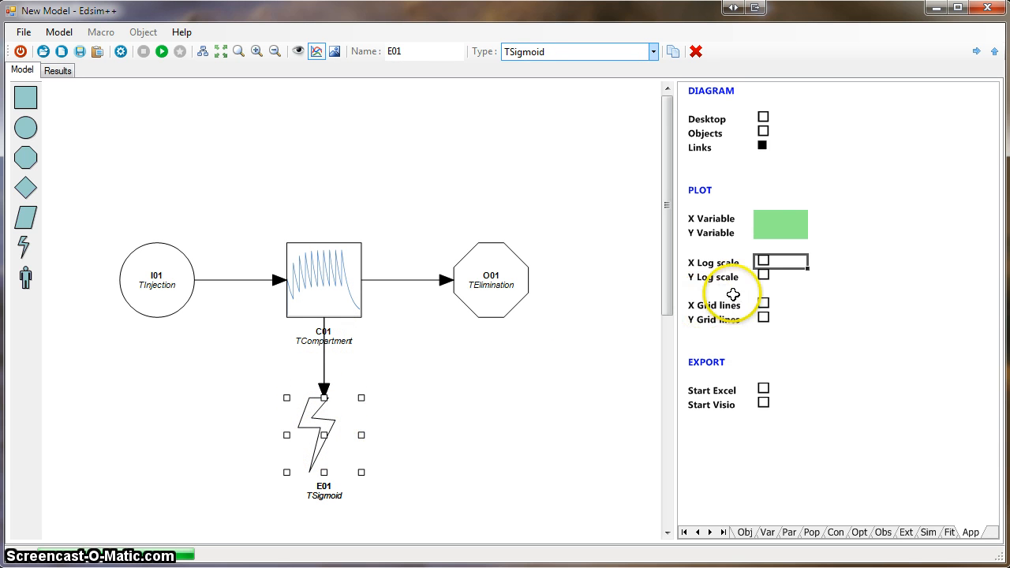
click(767, 533)
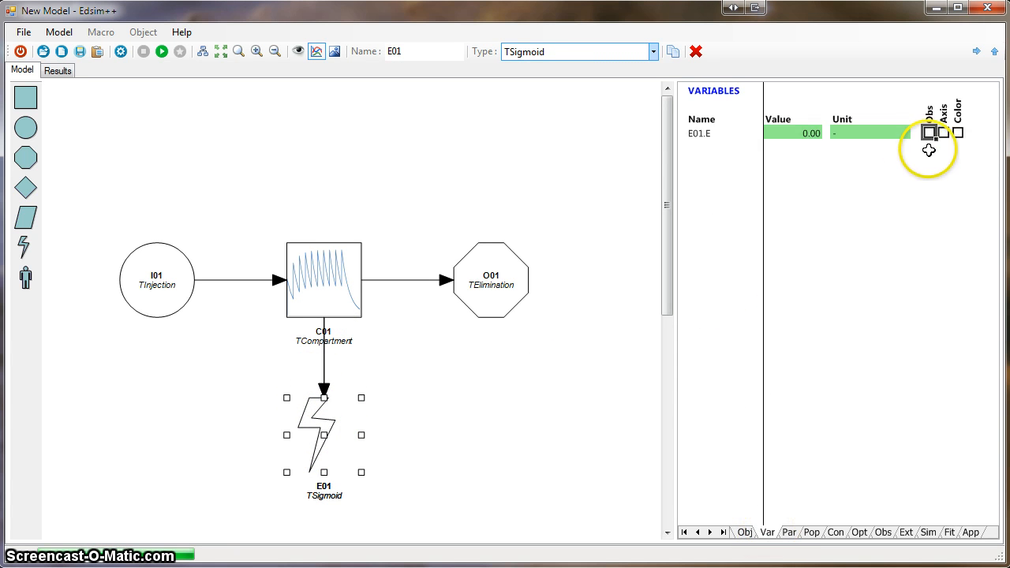
click(929, 132)
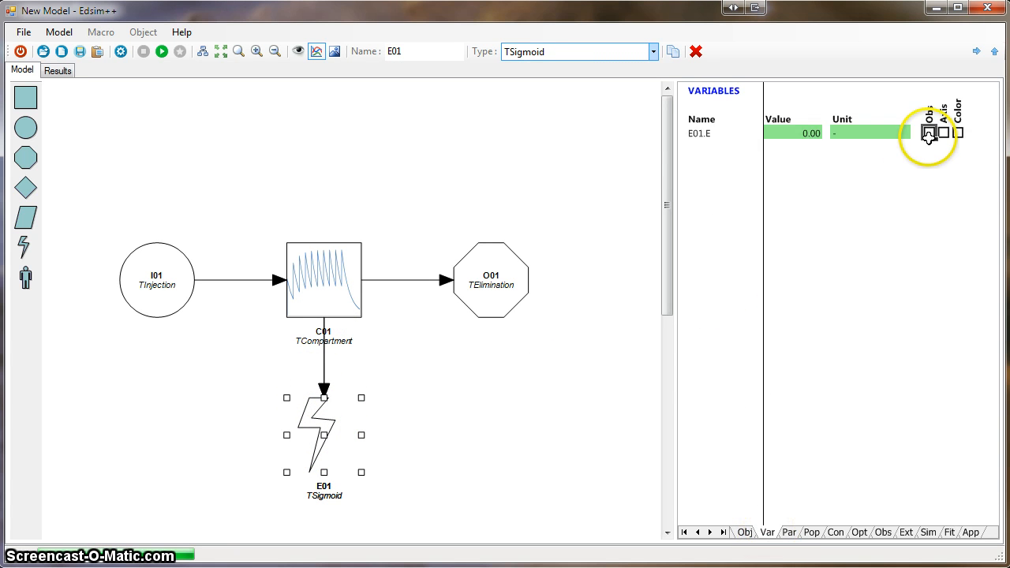
click(162, 52)
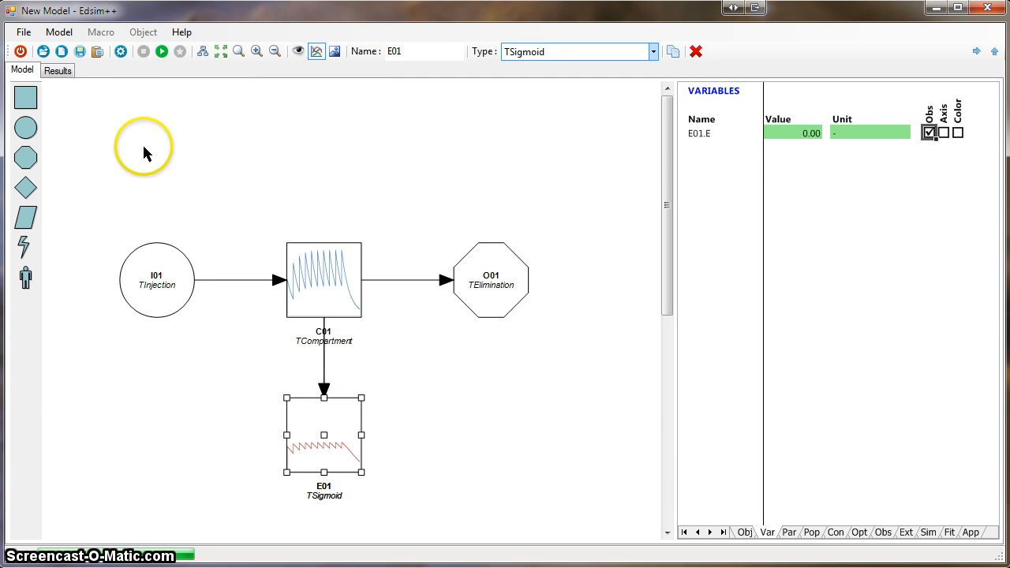
click(58, 72)
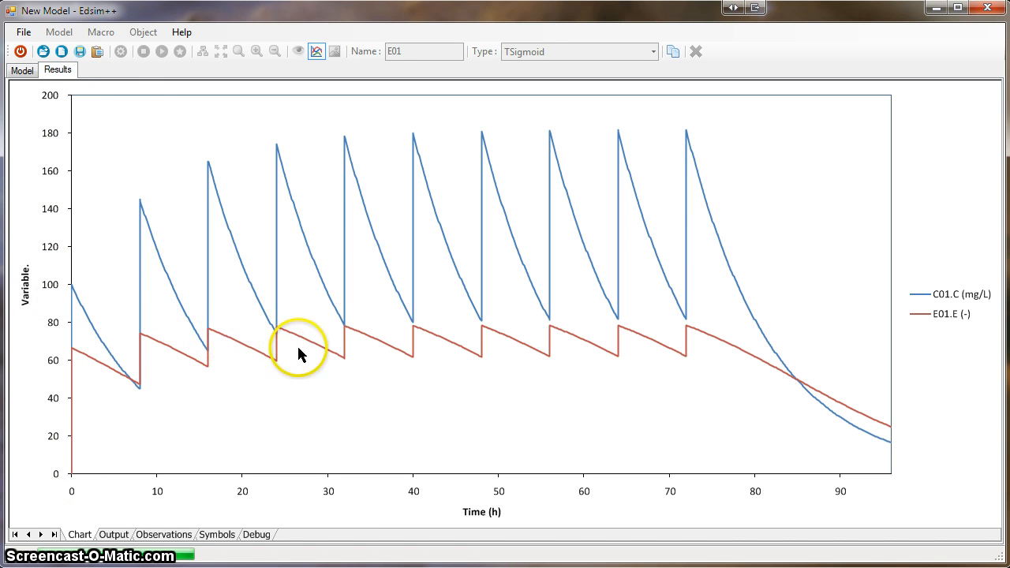
Assign E01.E to the secondary axis, rerun the simulation, and show the concentration and effect chart.
click(22, 70)
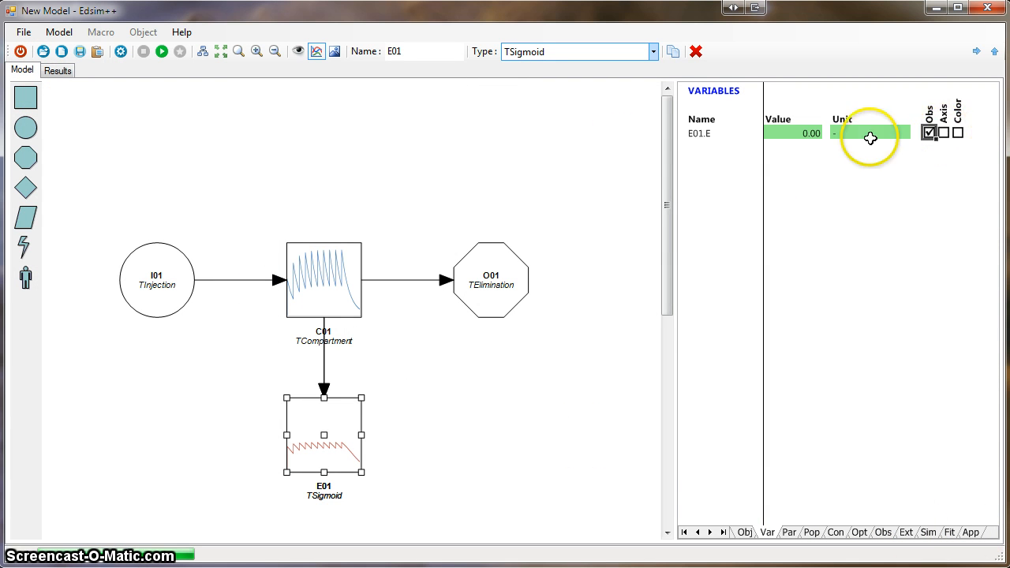
click(944, 132)
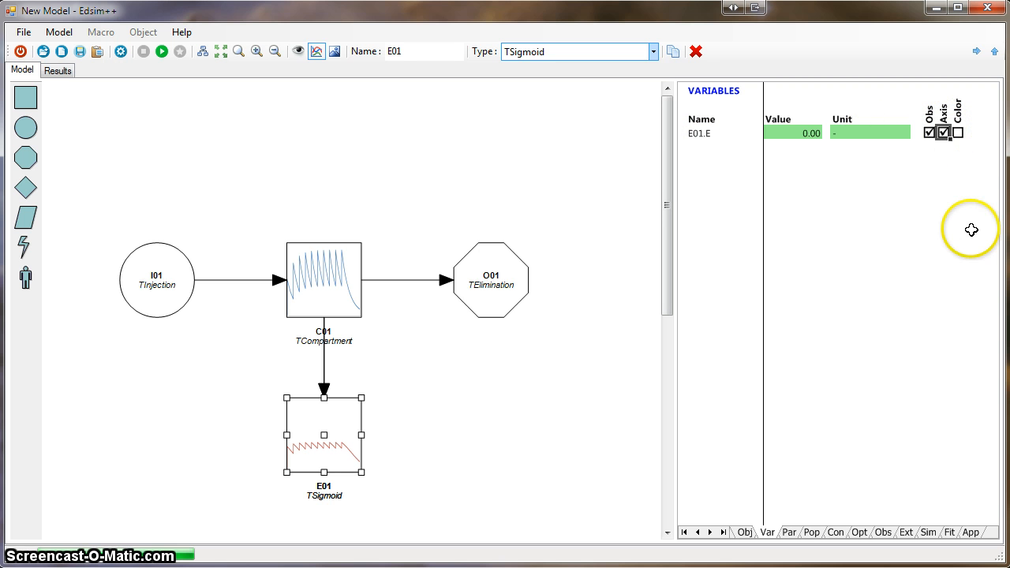
click(160, 52)
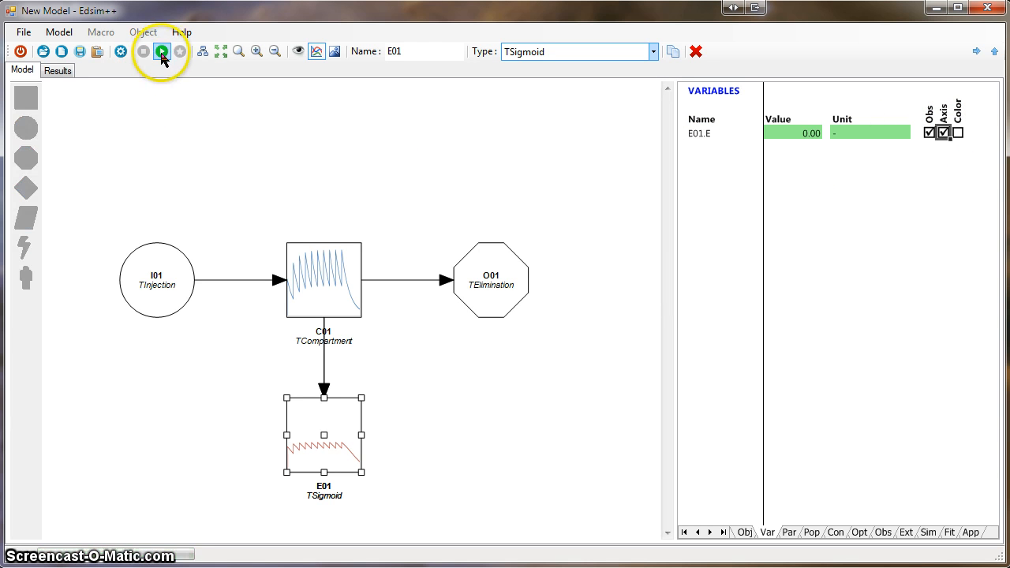
click(58, 70)
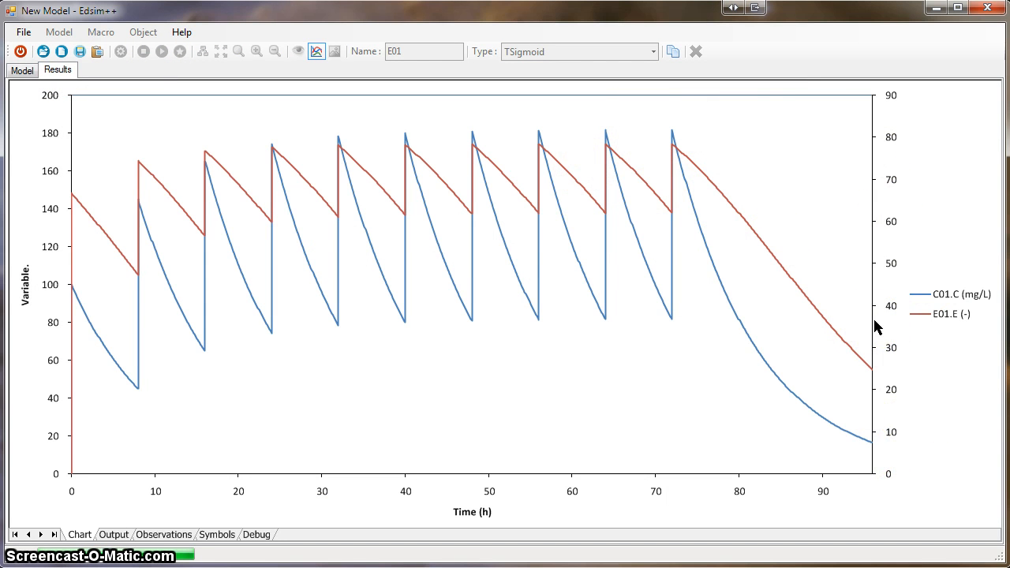
Delete the effect object E01, then place a TPeripheral compartment directly above C01 and link C01 to it.
click(22, 70)
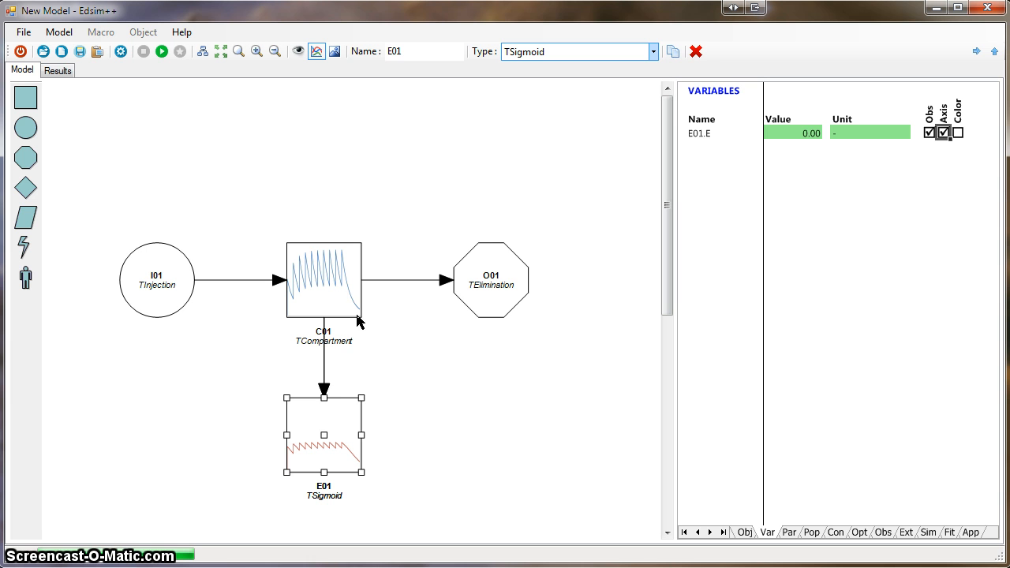
click(696, 51)
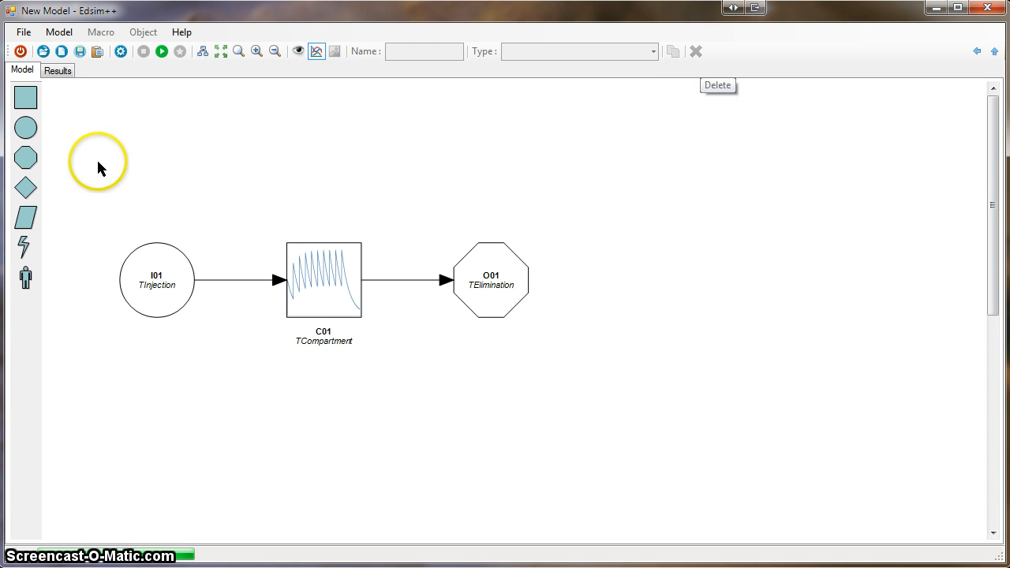
drag(26, 96, 324, 134)
drag(318, 264, 332, 156)
click(349, 168)
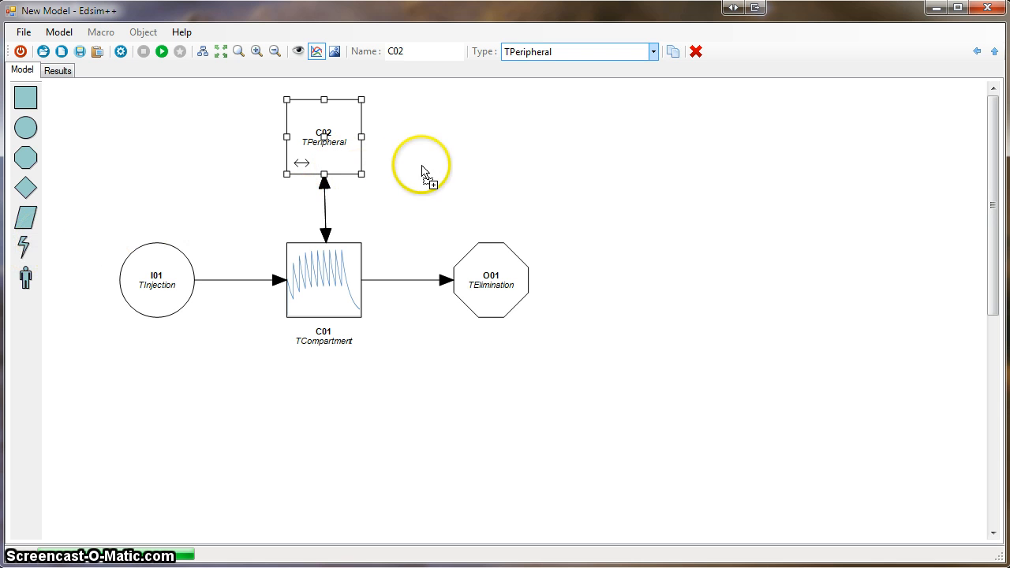
Place a TSigmoid effect object beside C02, above O01, and link C02 to it.
click(491, 149)
drag(355, 158, 487, 142)
click(485, 148)
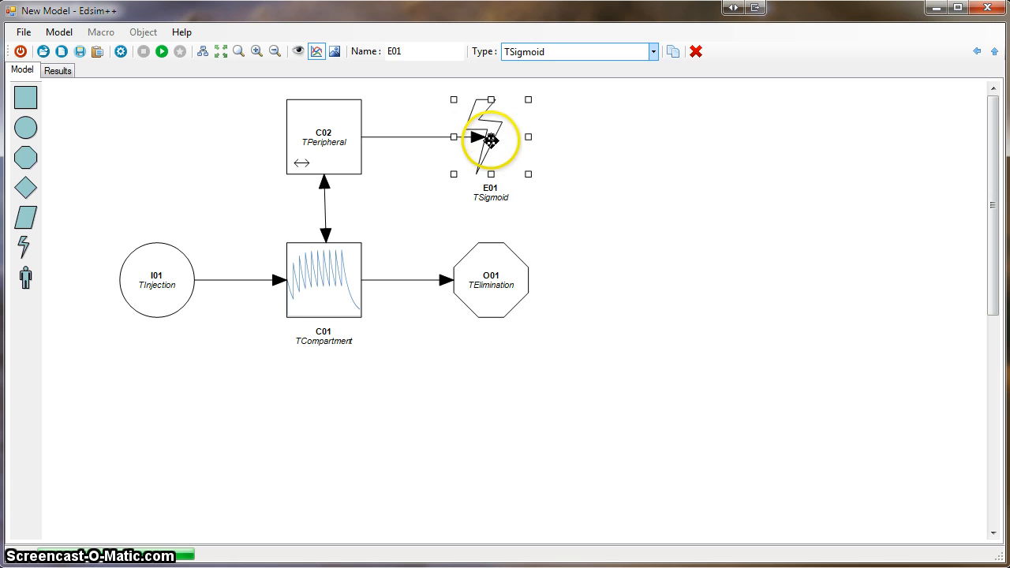
click(584, 174)
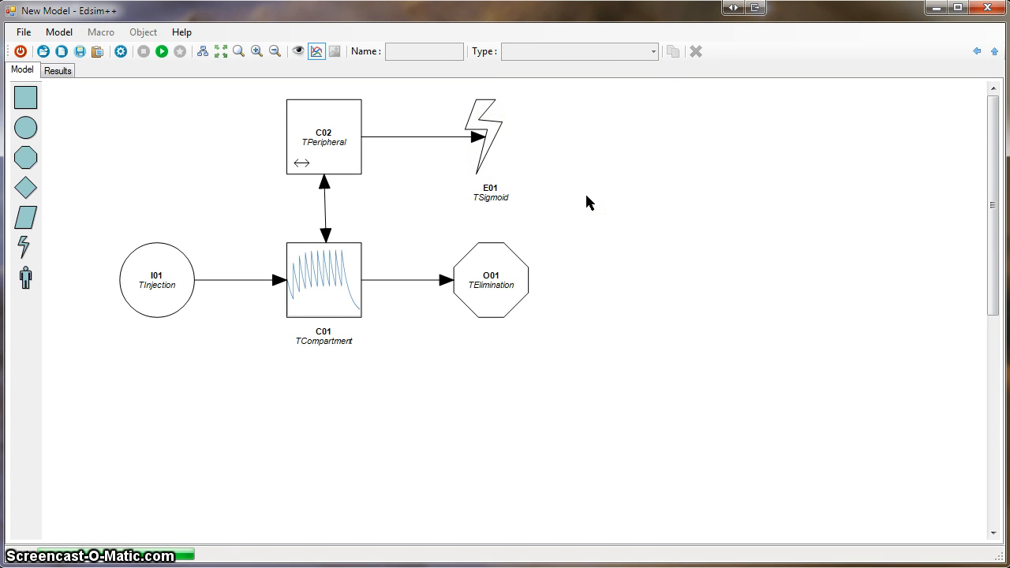
Mark E01.E as observed on the secondary axis, simulate the peripheral-compartment model, and show the results chart.
double_click(486, 158)
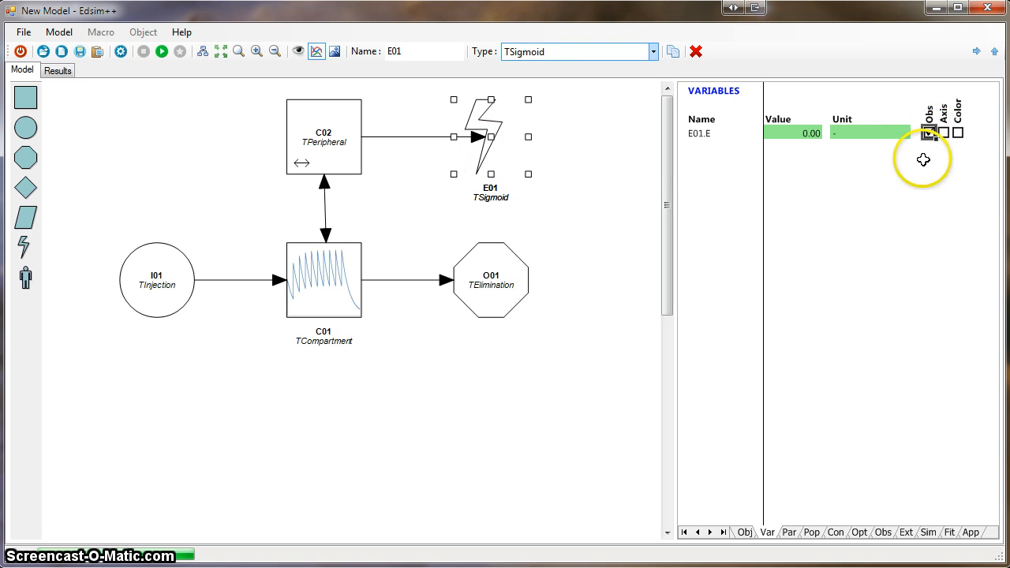
click(929, 133)
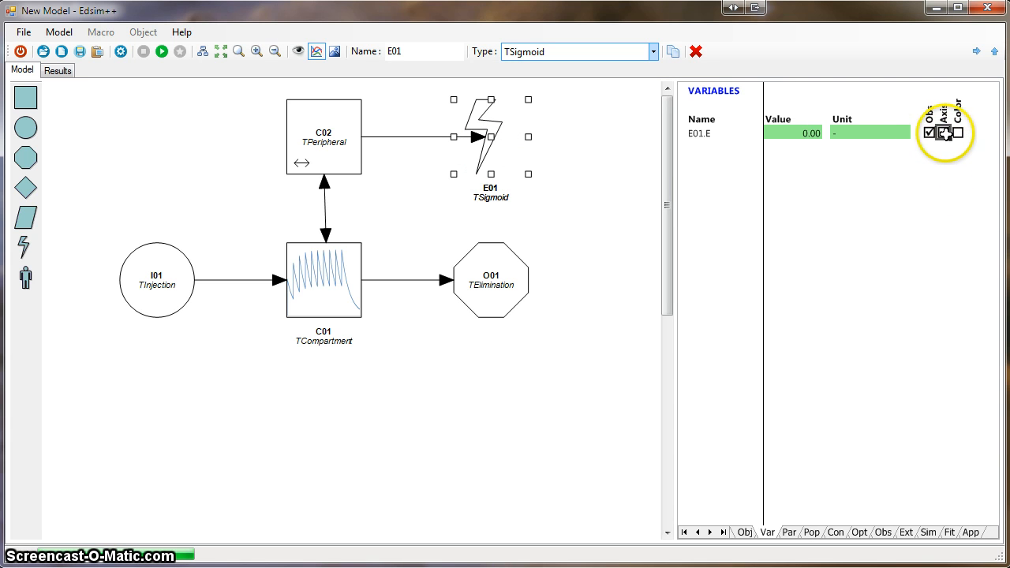
click(944, 133)
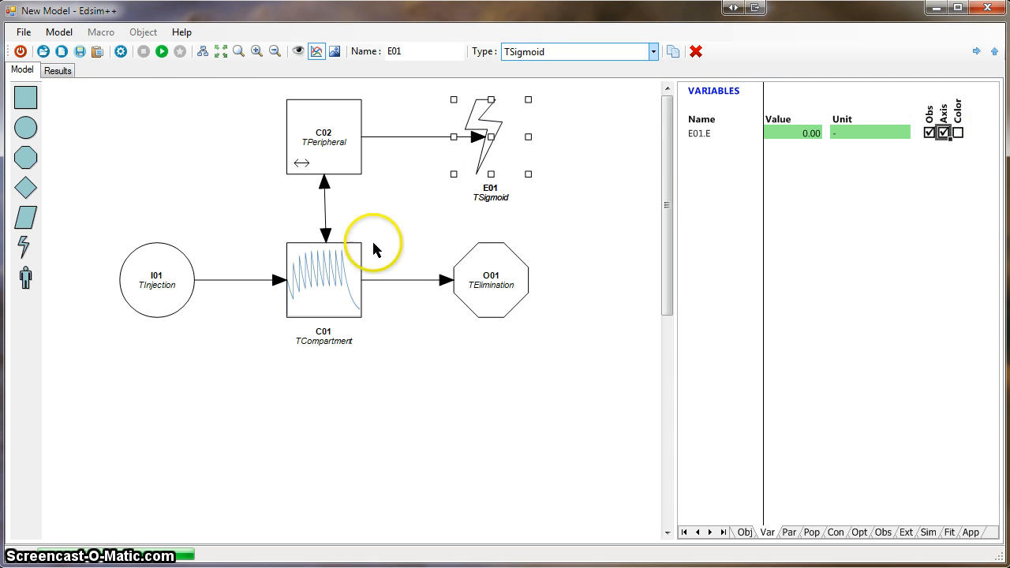
click(164, 53)
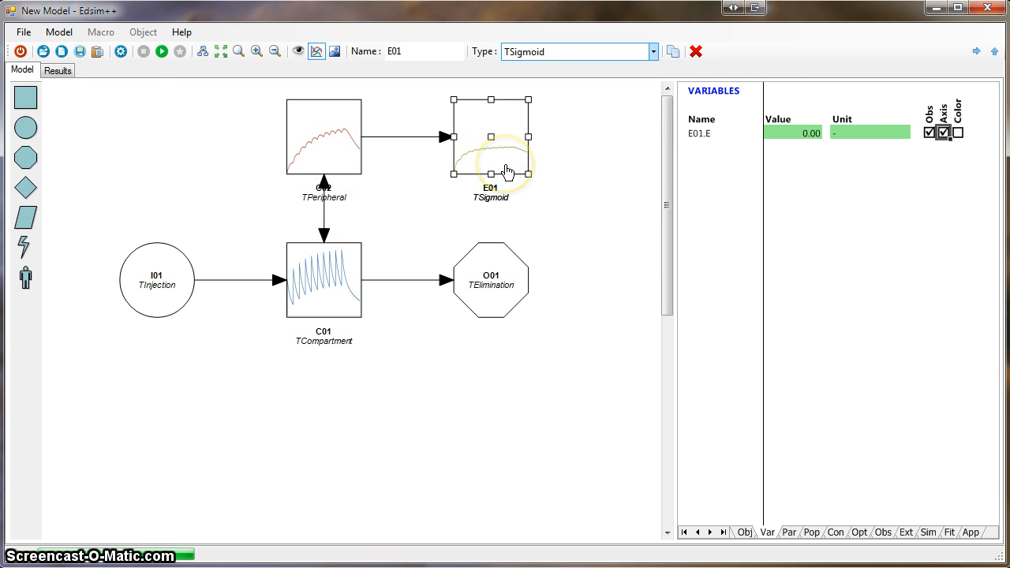
click(58, 73)
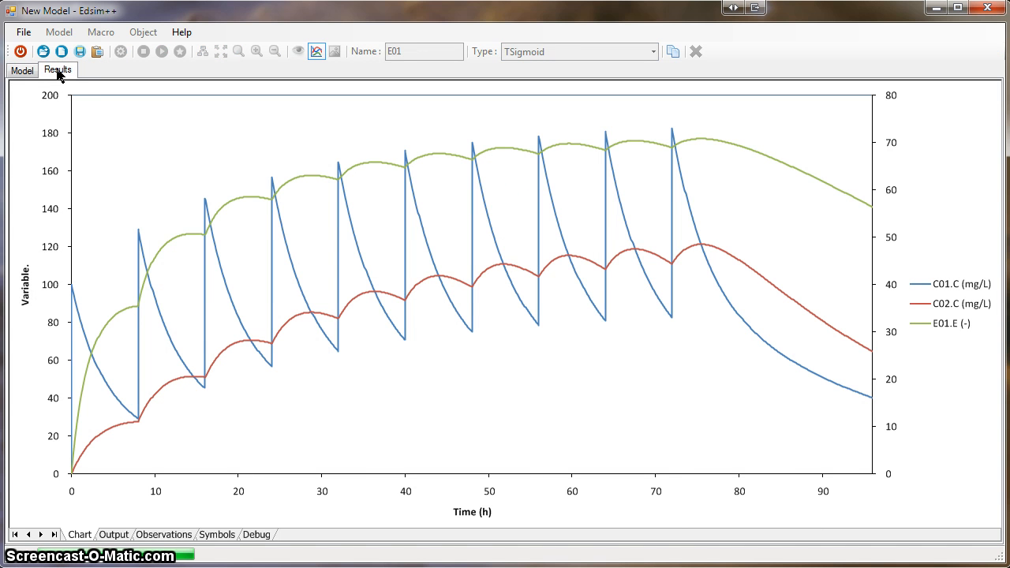
Delete the peripheral compartment C02 and the effect object E01 from the model.
click(24, 70)
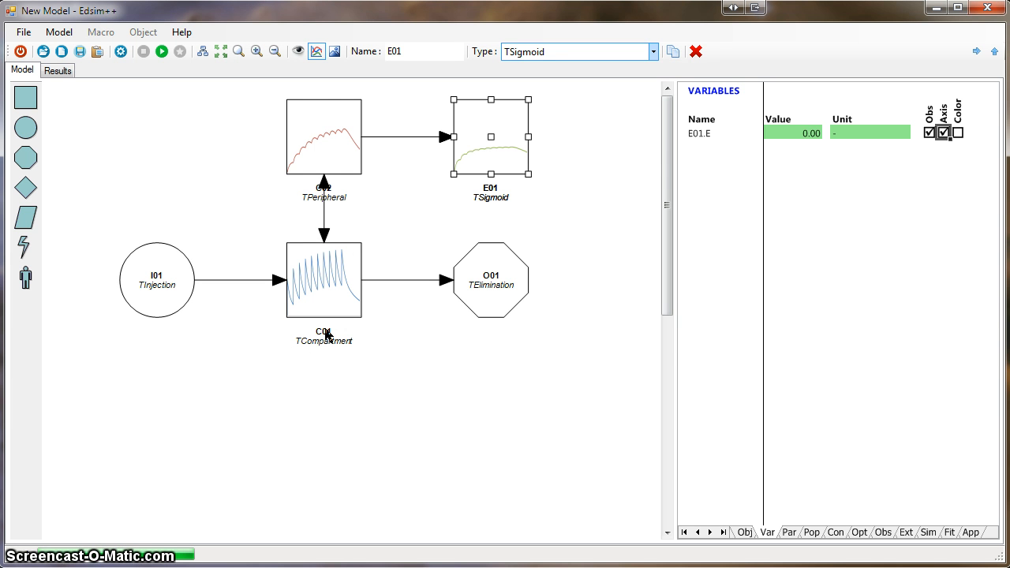
click(332, 163)
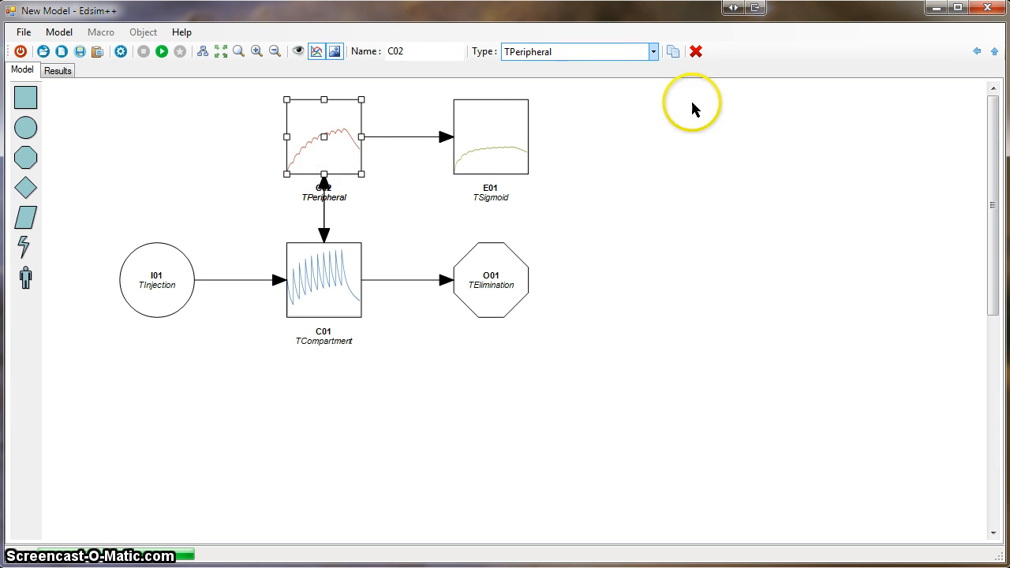
drag(206, 95, 654, 206)
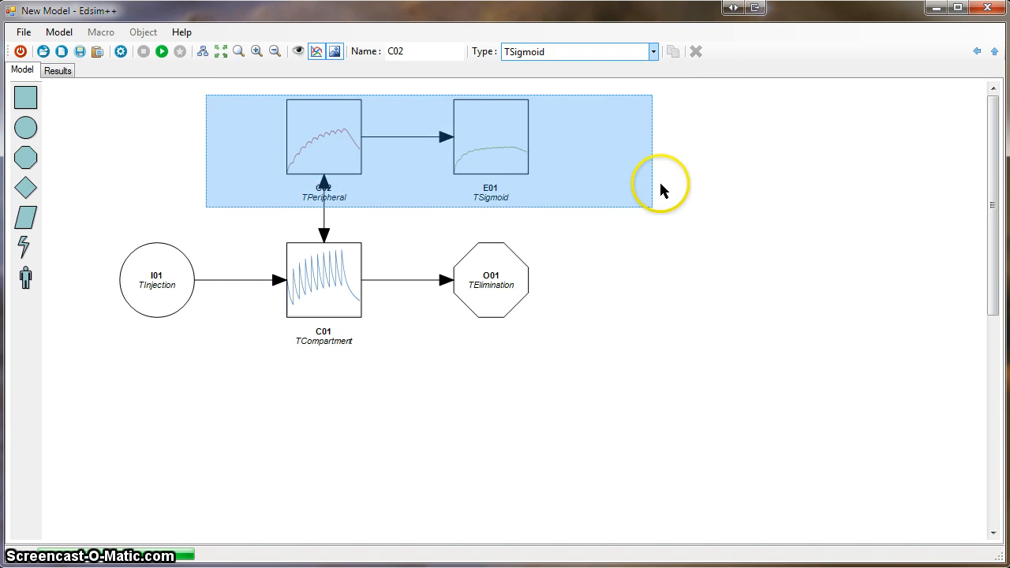
click(696, 53)
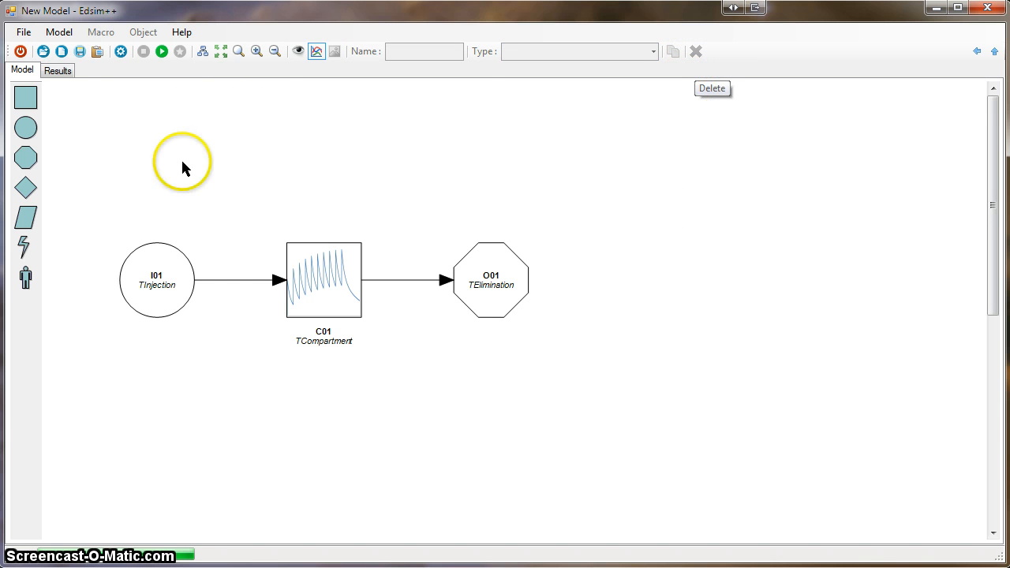
Place a new compartment C02 directly above C01, set its type to TVirtualLinked, and link C01 to it.
drag(24, 95, 328, 133)
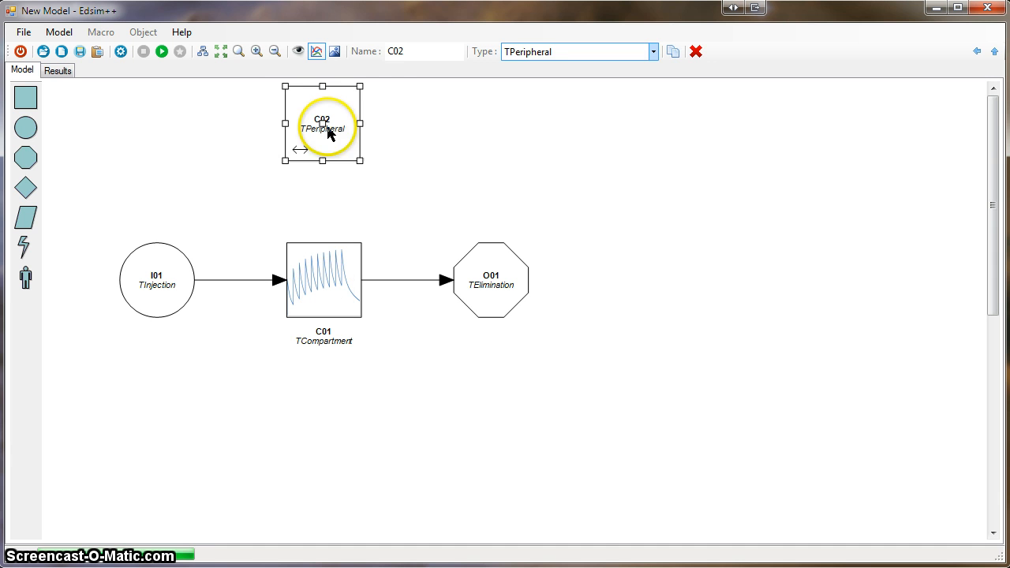
click(537, 52)
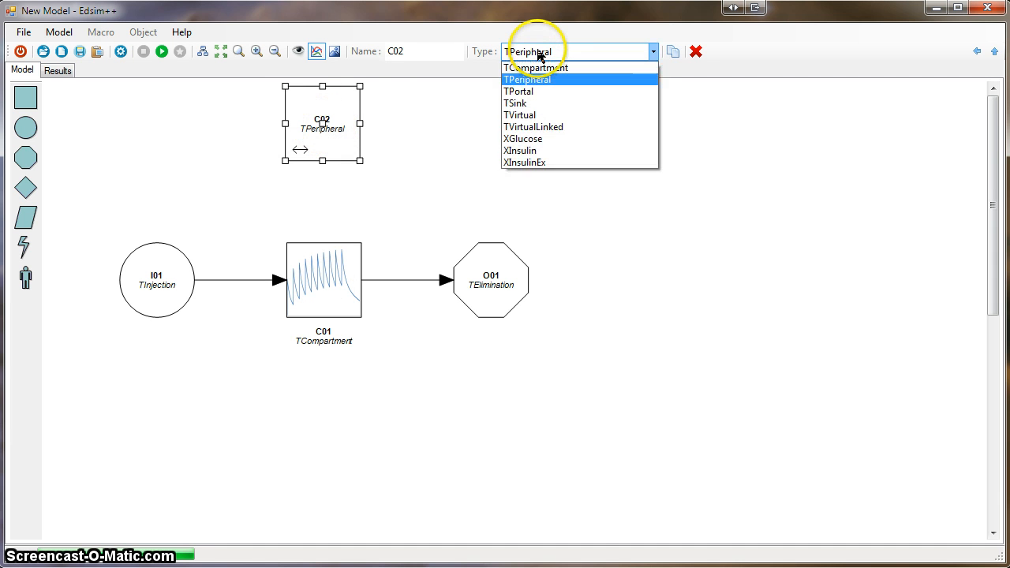
click(534, 127)
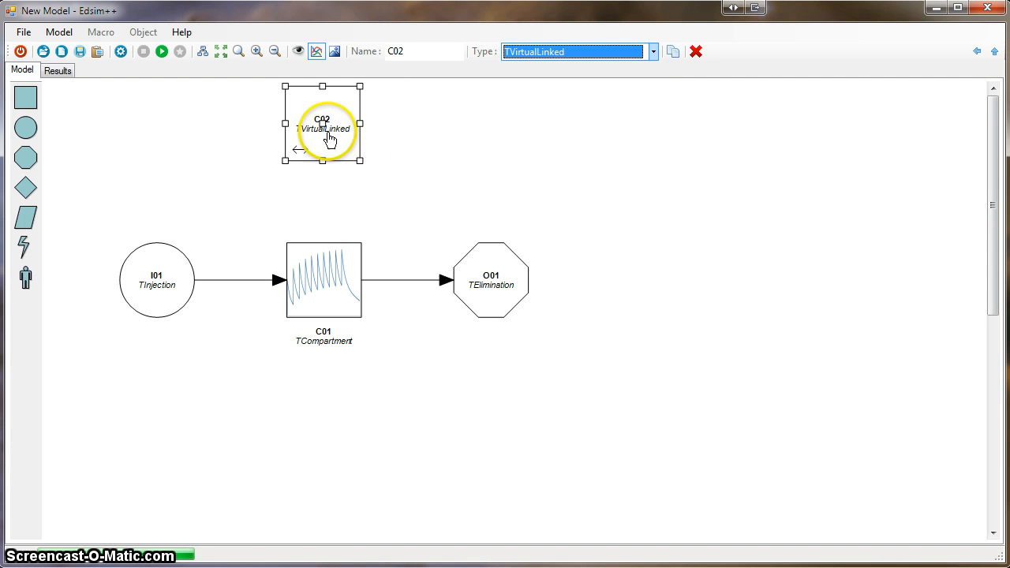
drag(324, 124, 327, 139)
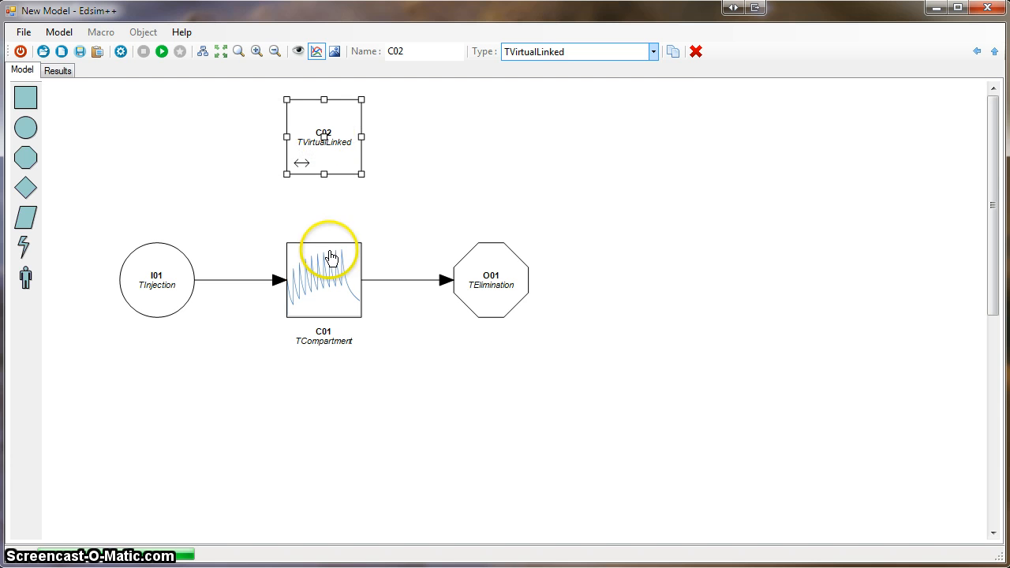
drag(330, 258, 334, 162)
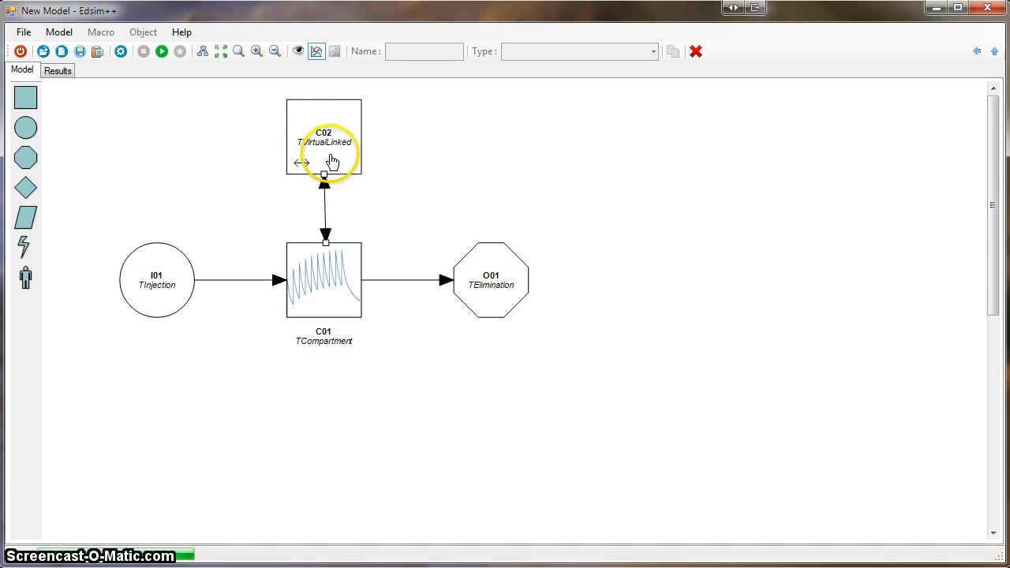
click(398, 171)
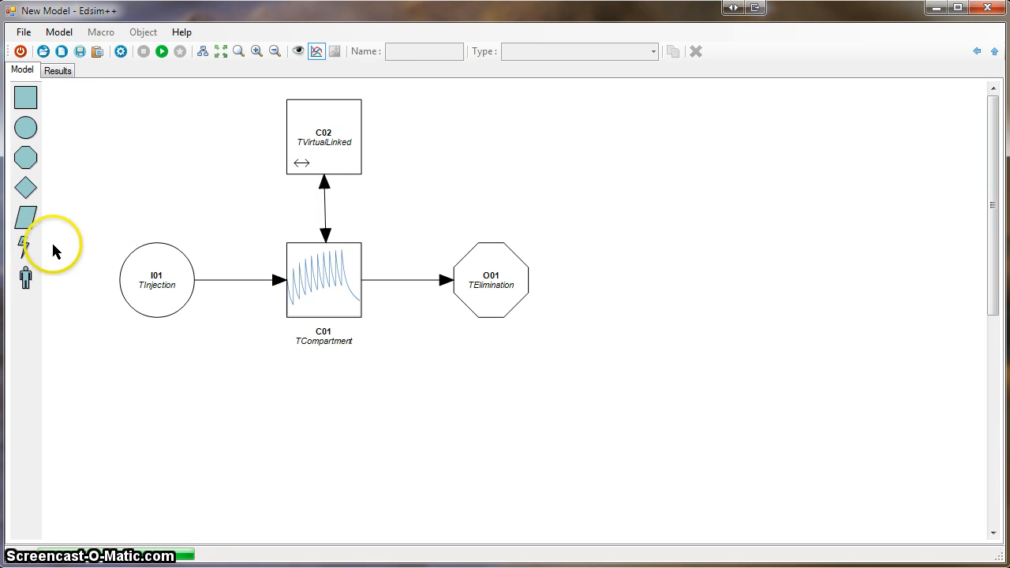
Add a TSigmoid effect object above O01 and link the virtual compartment C02 to it.
drag(24, 247, 490, 141)
drag(350, 157, 483, 136)
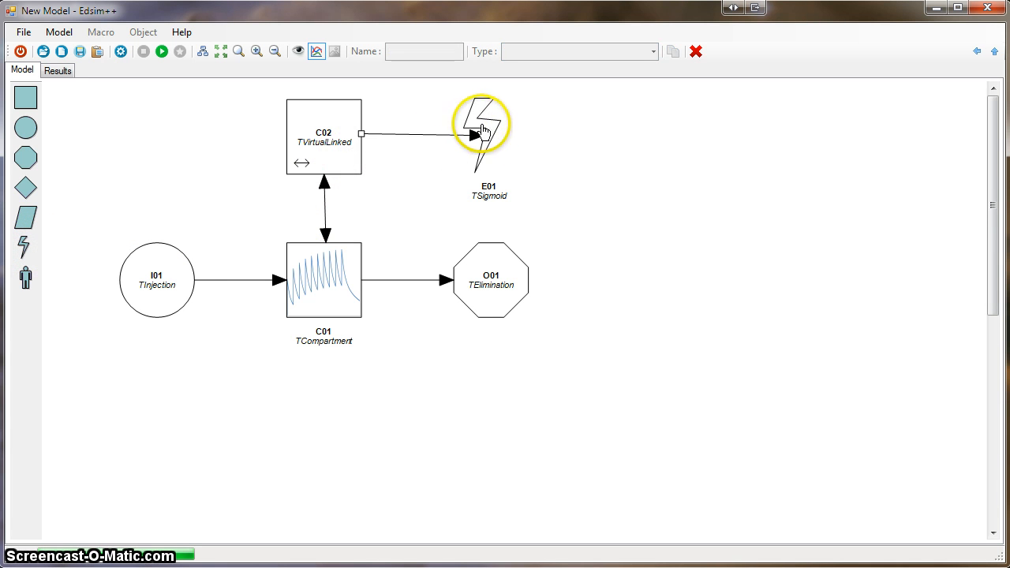
click(581, 139)
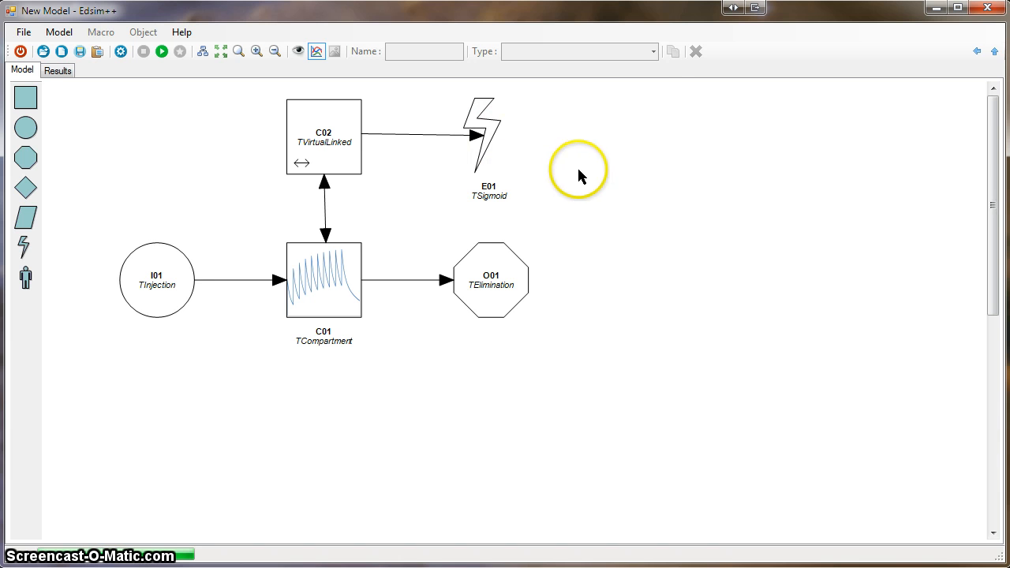
Mark E01.E as observed on the secondary axis and simulate the virtual-linked model.
click(491, 123)
click(928, 133)
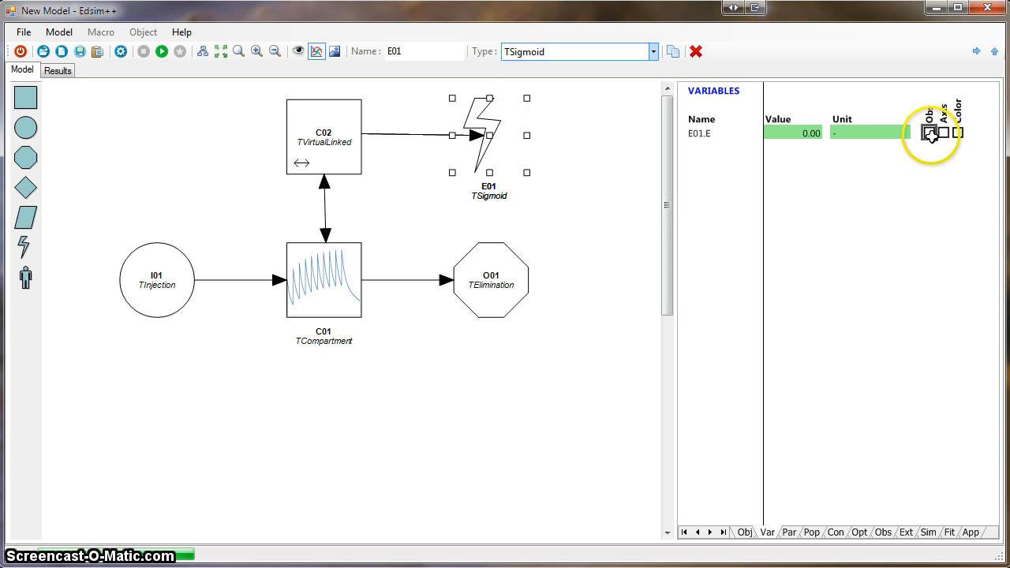
click(943, 133)
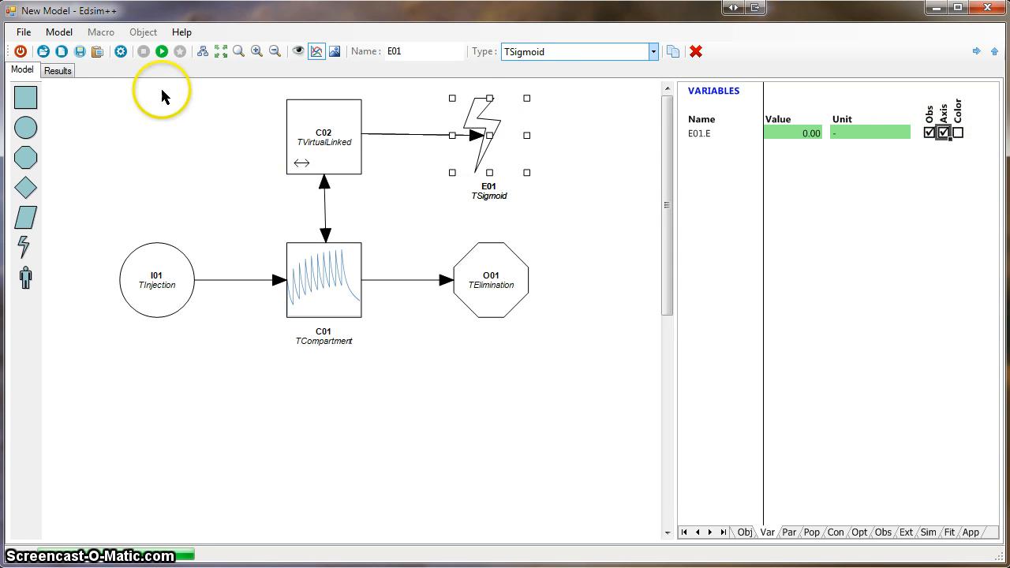
click(162, 52)
Mark C02.C as observed, simulate again, and show both concentrations and the effect in the chart.
click(322, 144)
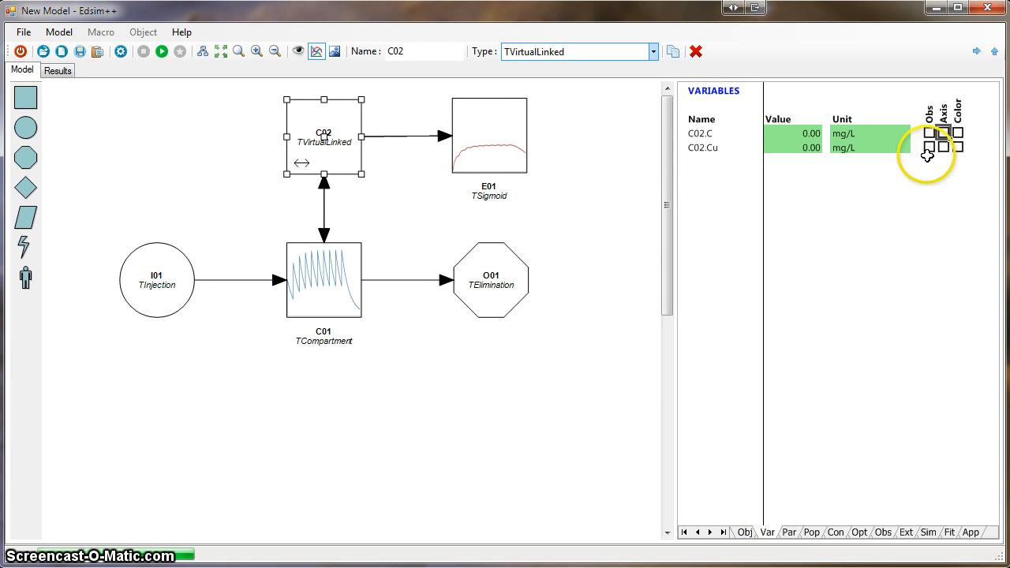
click(930, 133)
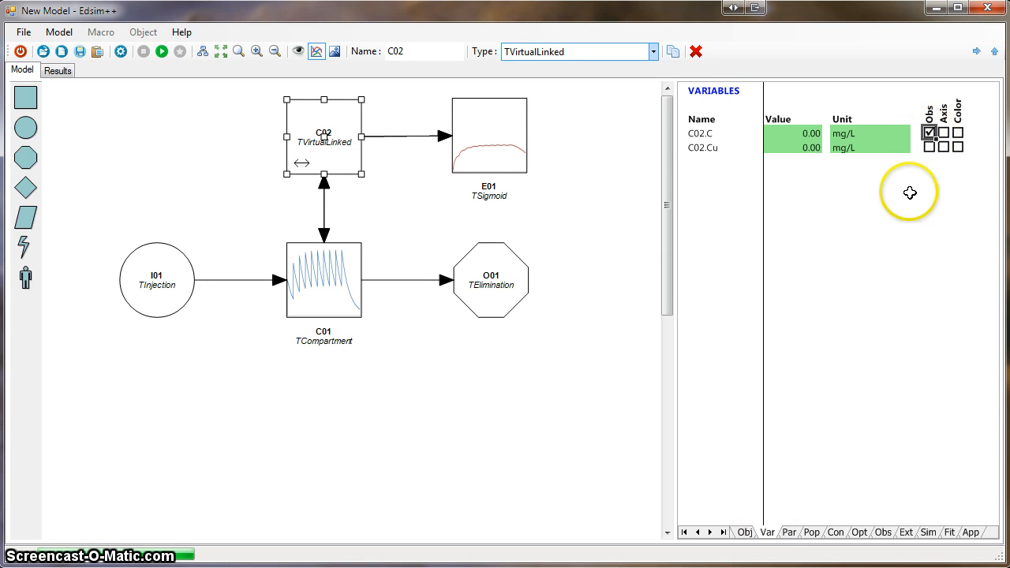
click(162, 53)
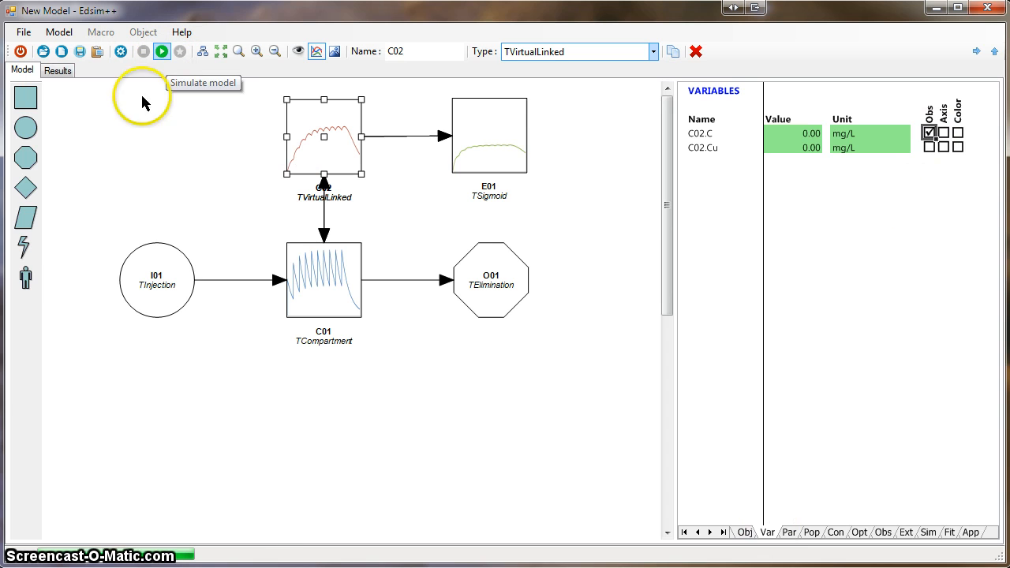
click(59, 71)
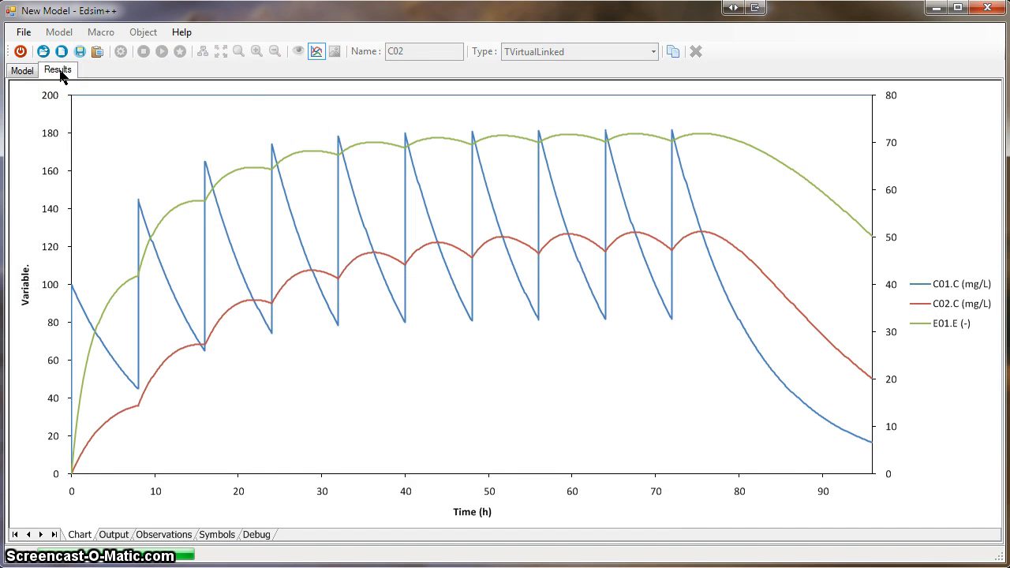
Return to the model diagram and examine how compartment C01 and the virtual-linked compartment C02 are connected.
click(22, 70)
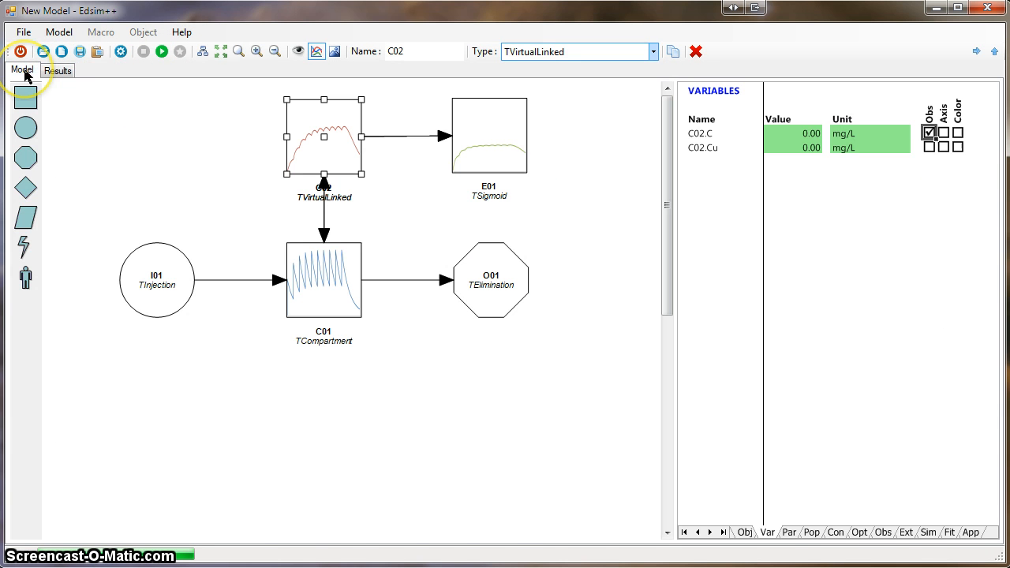
click(336, 158)
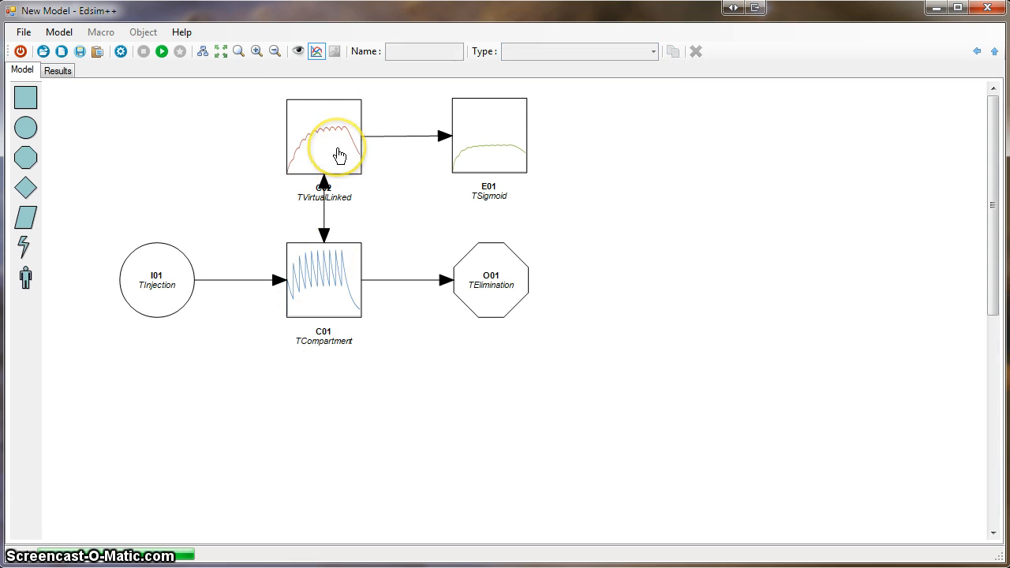
click(333, 172)
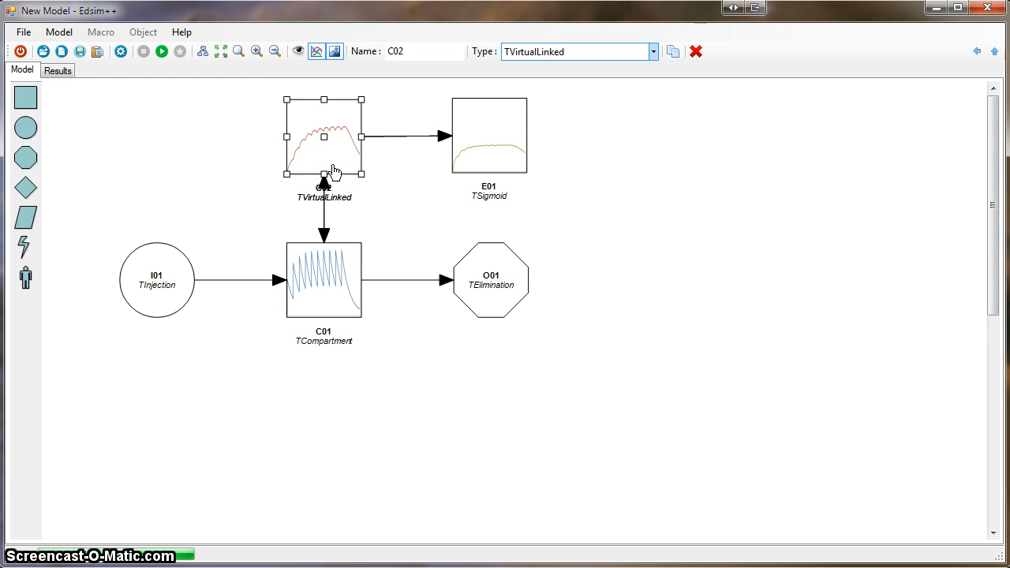
click(302, 391)
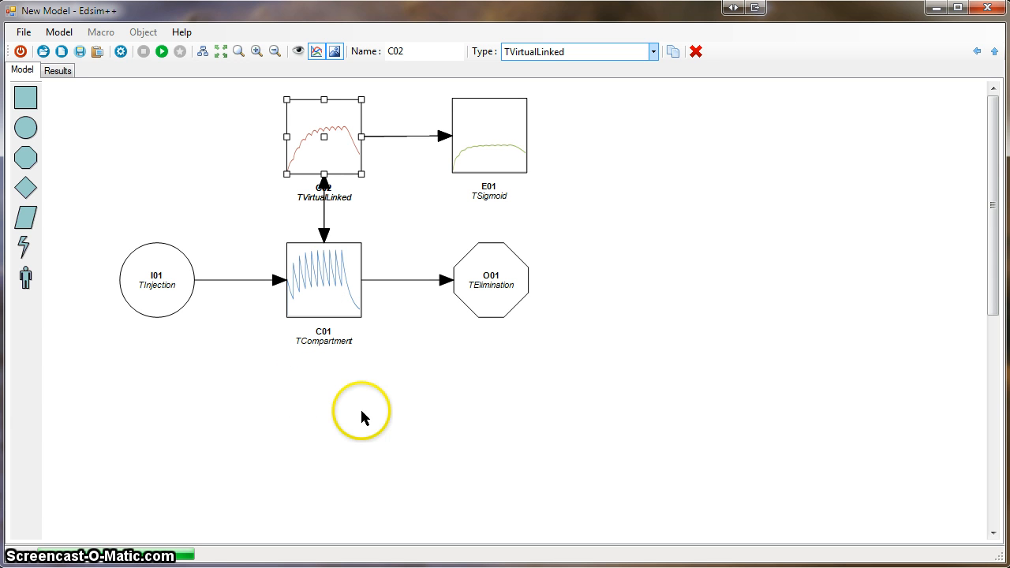
click(427, 336)
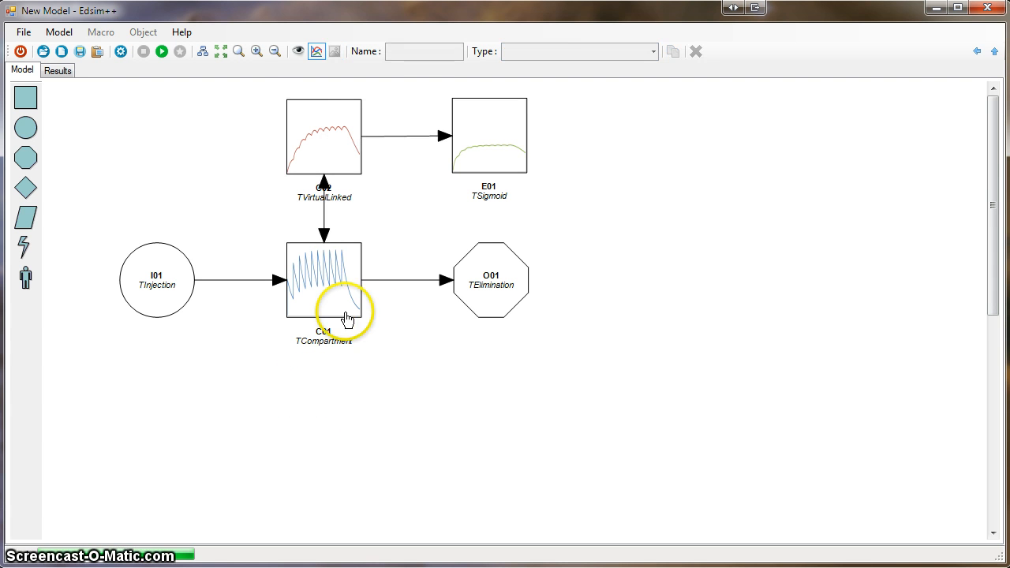
click(339, 316)
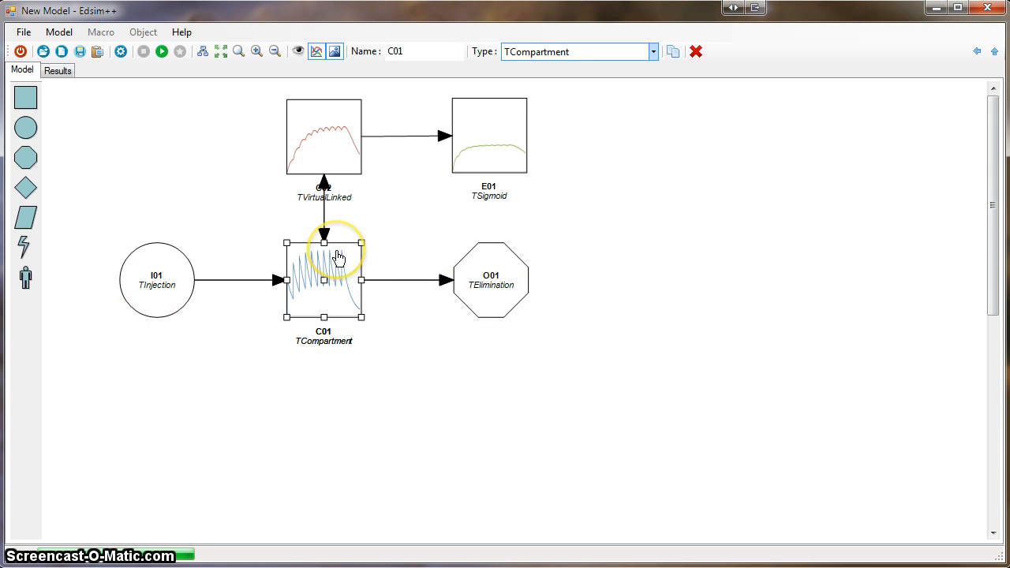
click(341, 163)
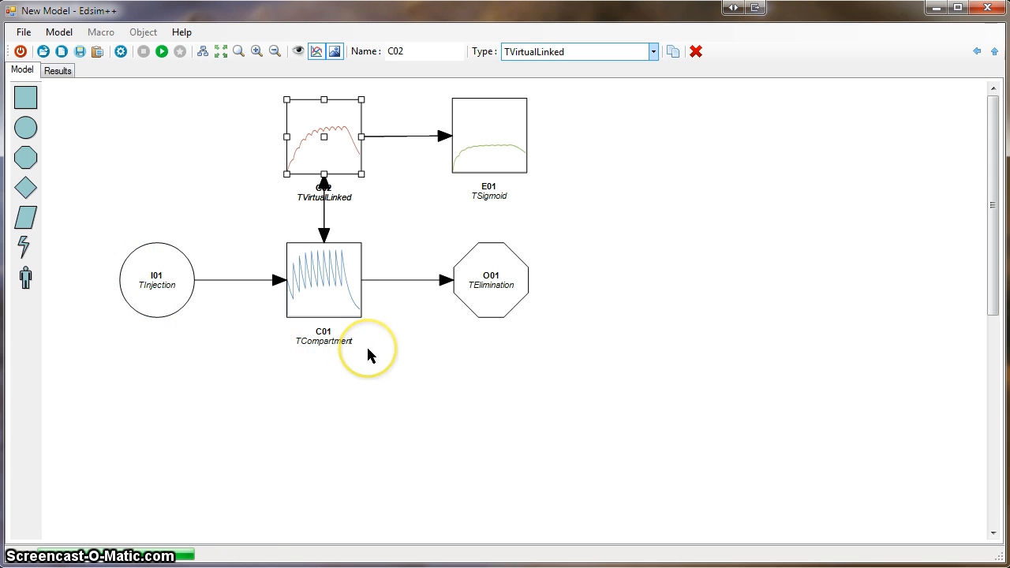
click(359, 264)
click(323, 158)
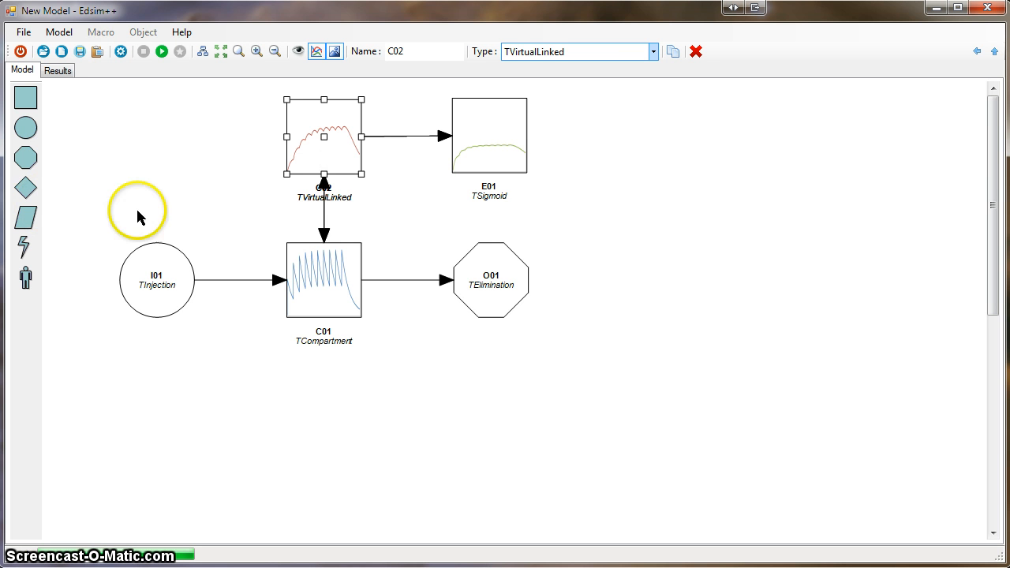
Open the application's plot settings and choose C01.C as the X variable.
double_click(330, 153)
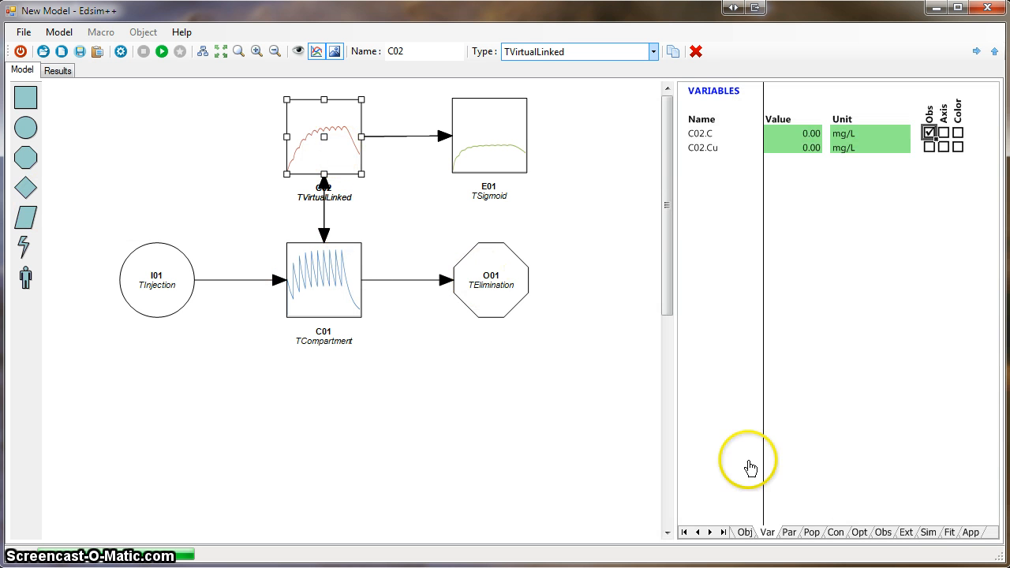
click(971, 532)
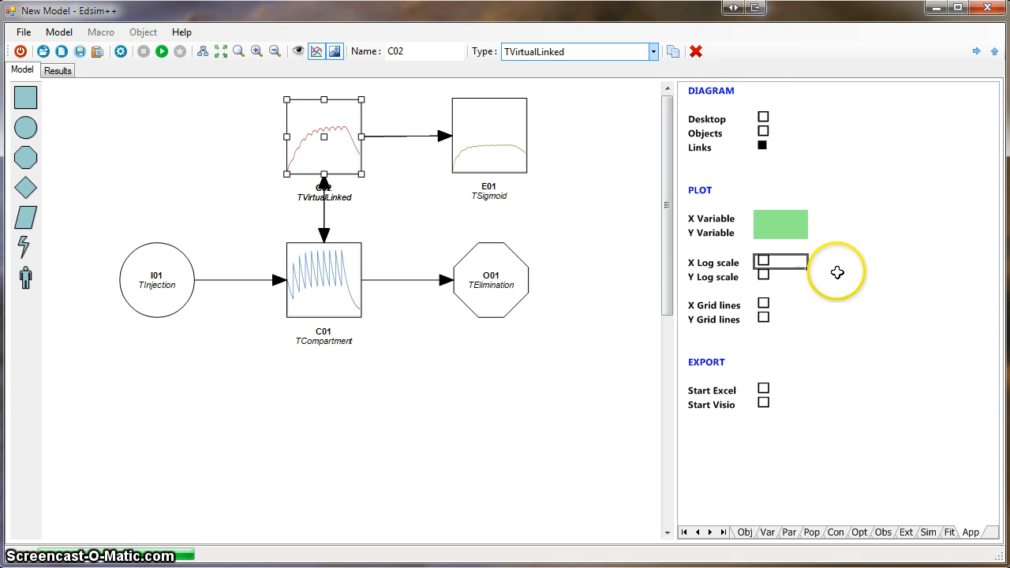
click(784, 221)
click(814, 218)
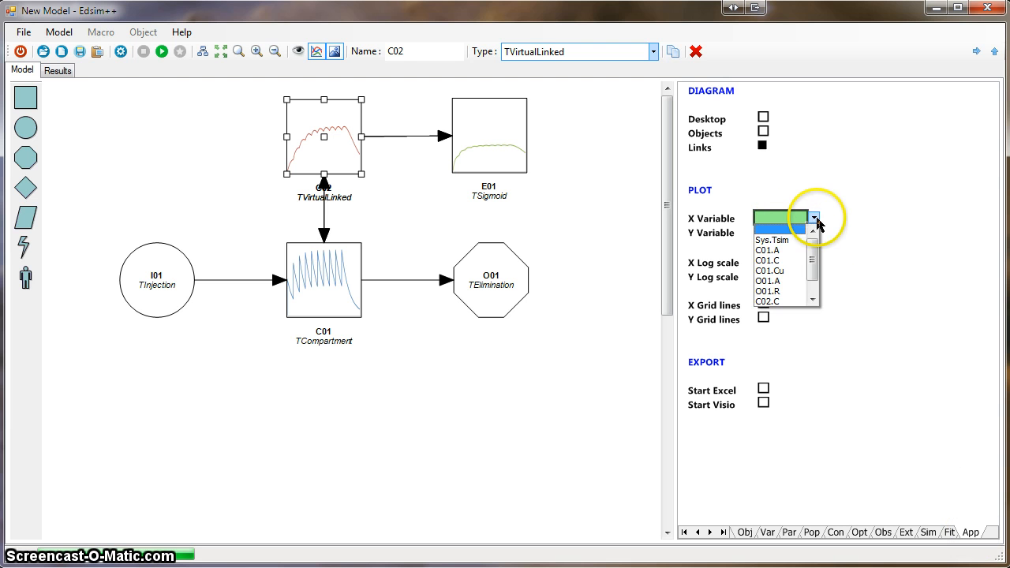
click(777, 262)
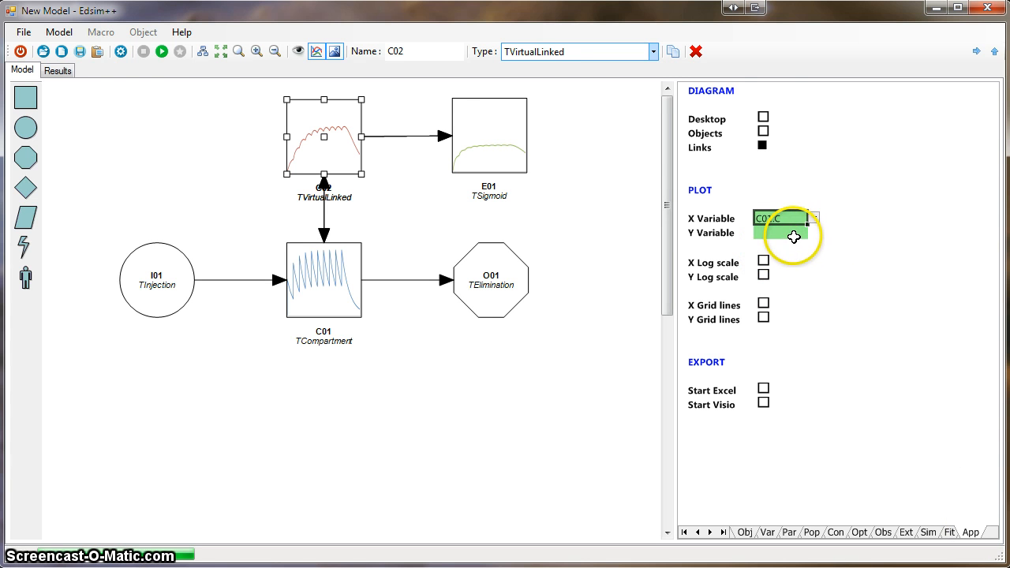
Choose E01.E as the plot's Y variable, simulate the model and show the chart of effect against C01 concentration.
click(794, 236)
click(813, 233)
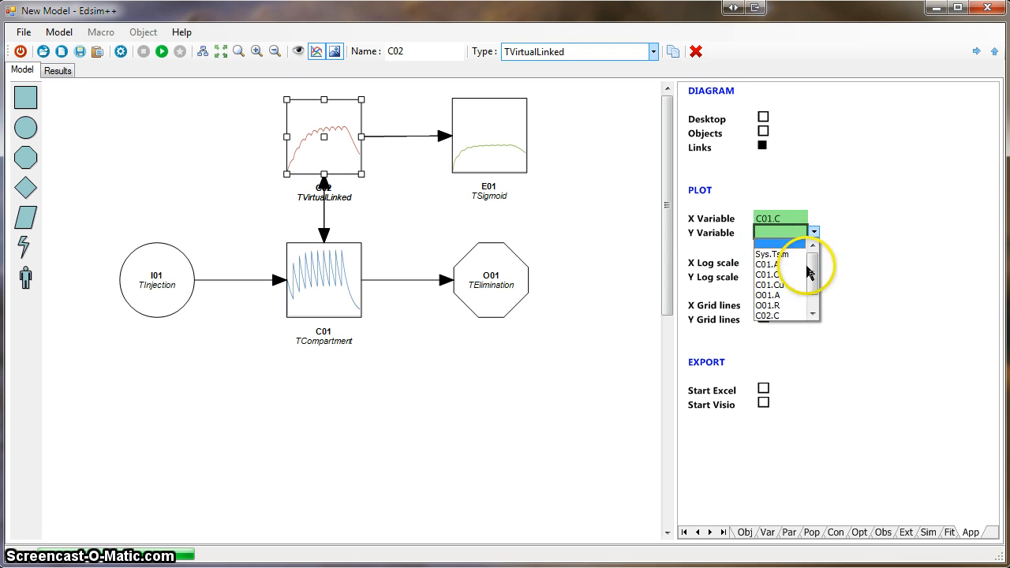
drag(815, 279, 813, 313)
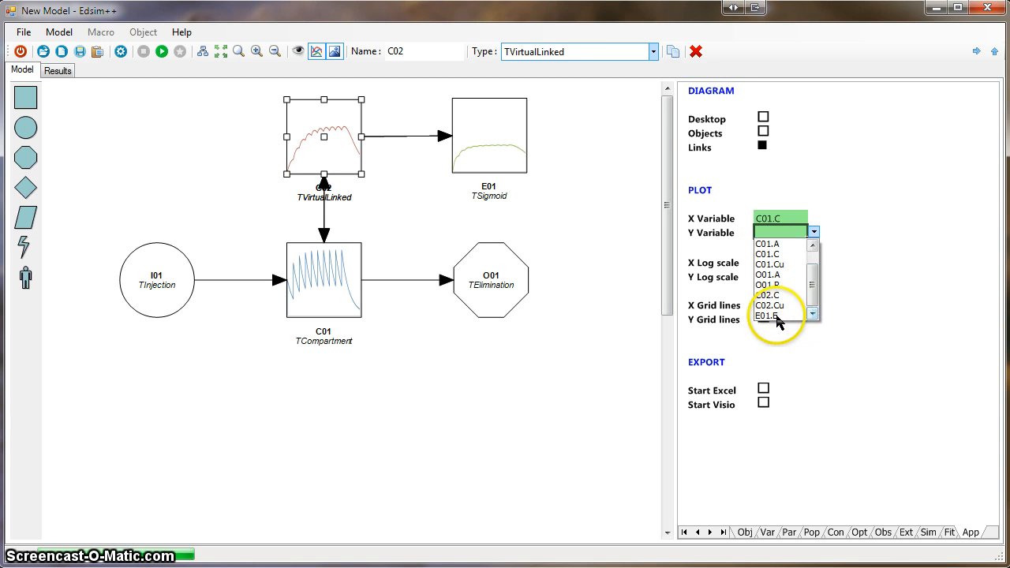
click(777, 316)
click(825, 291)
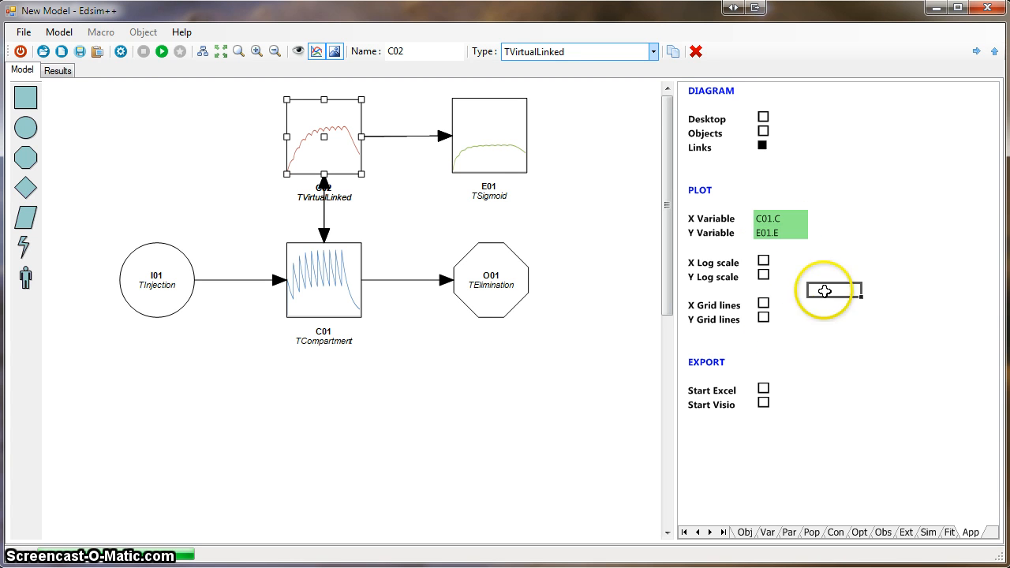
click(163, 52)
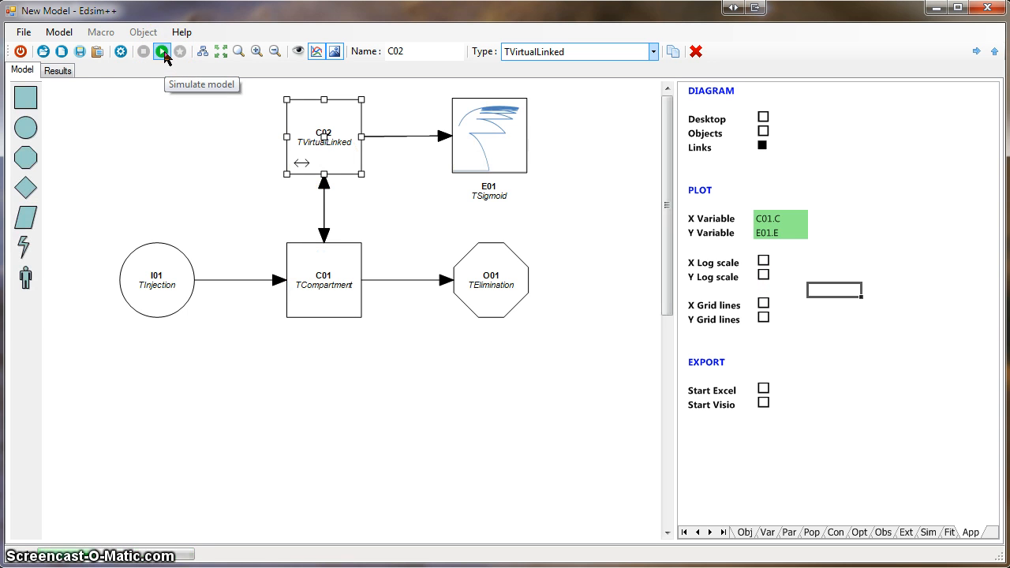
click(57, 71)
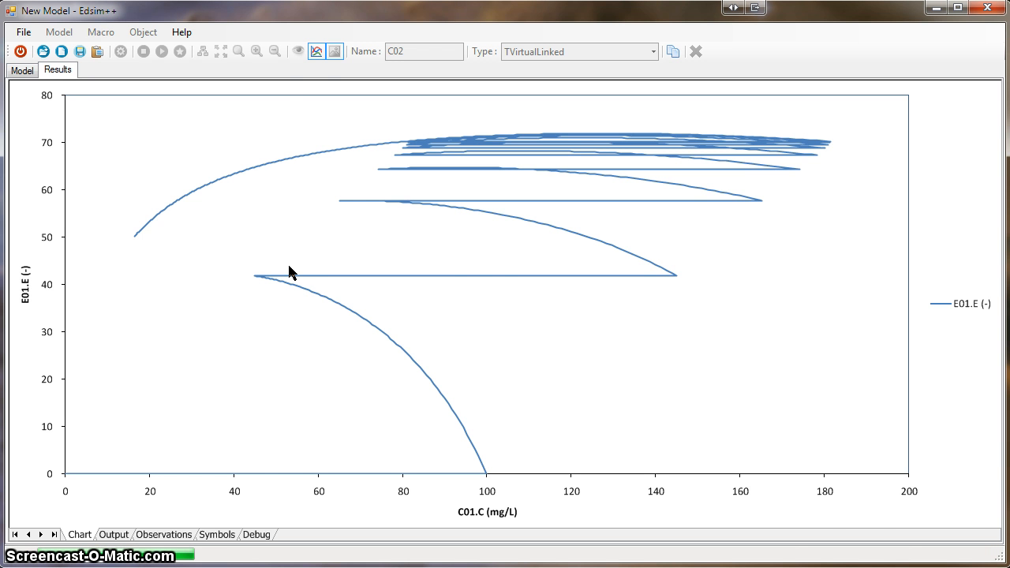
Change the plot's X variable to C02.C, simulate again and show the chart of effect against effect-compartment concentration.
click(24, 71)
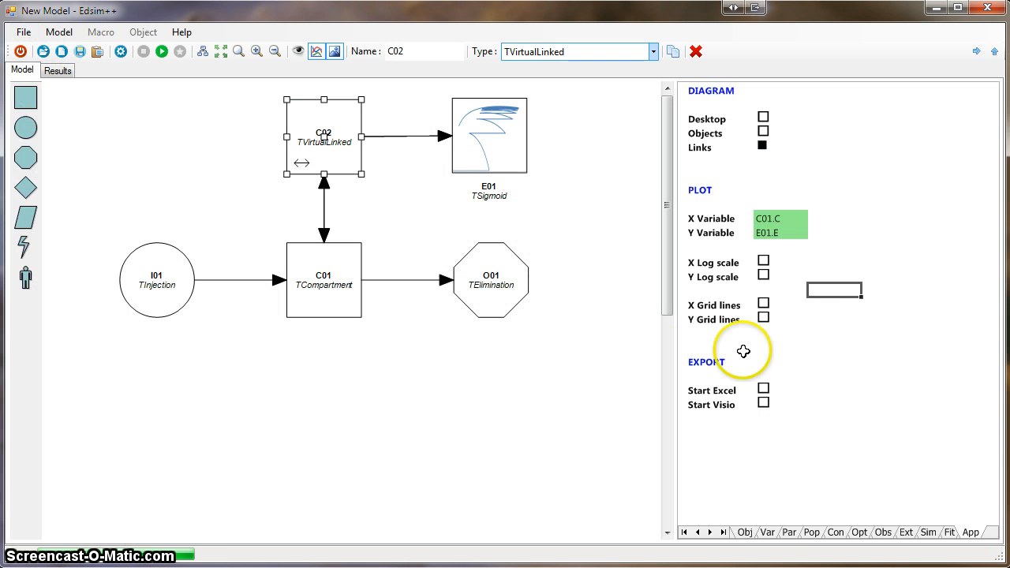
click(782, 219)
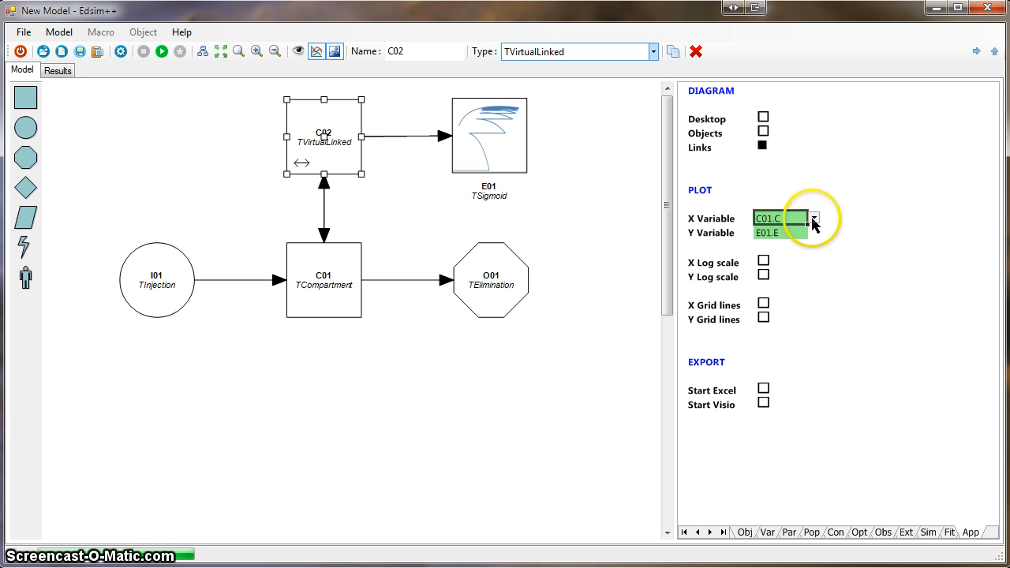
click(814, 219)
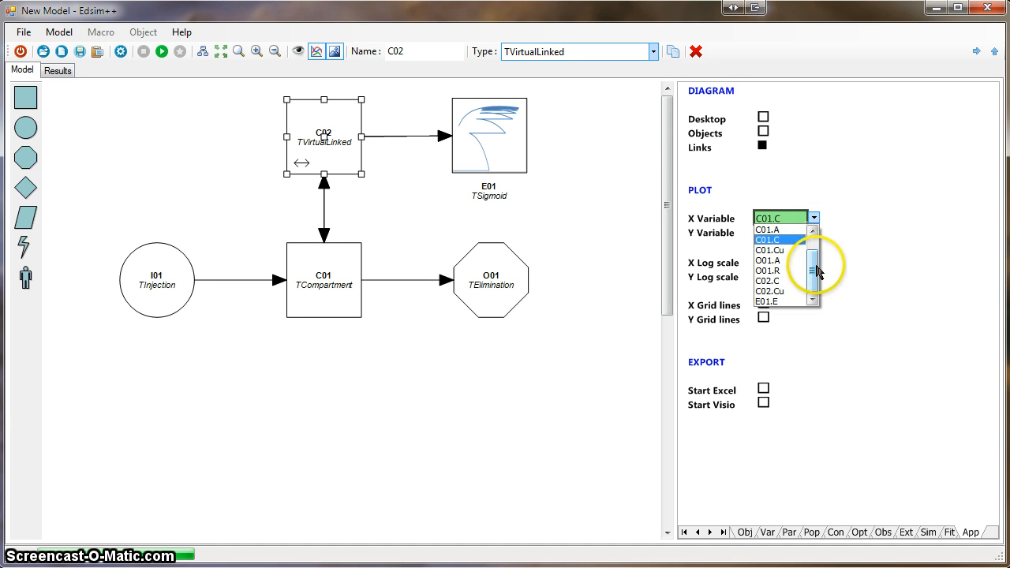
click(775, 281)
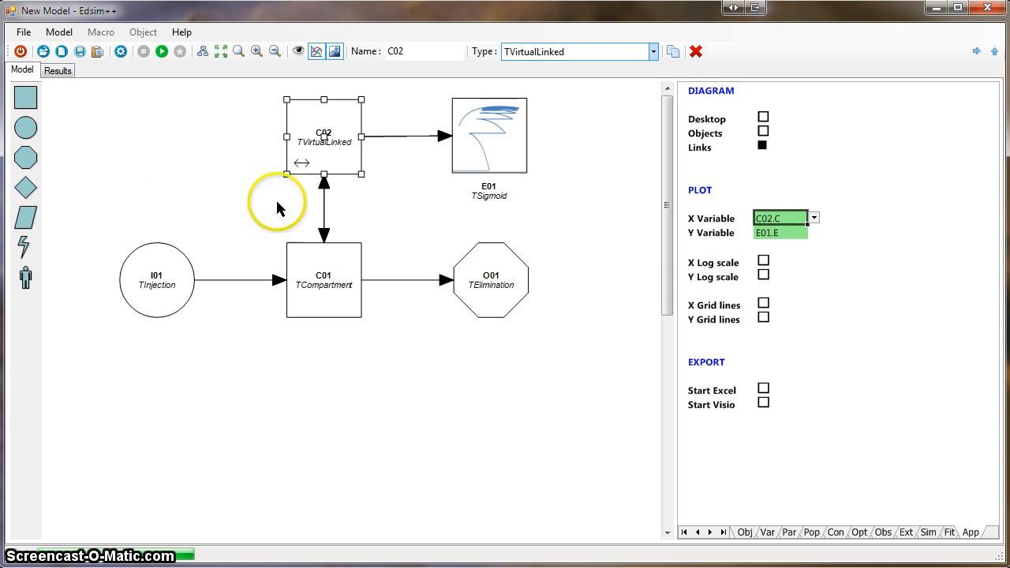
click(162, 52)
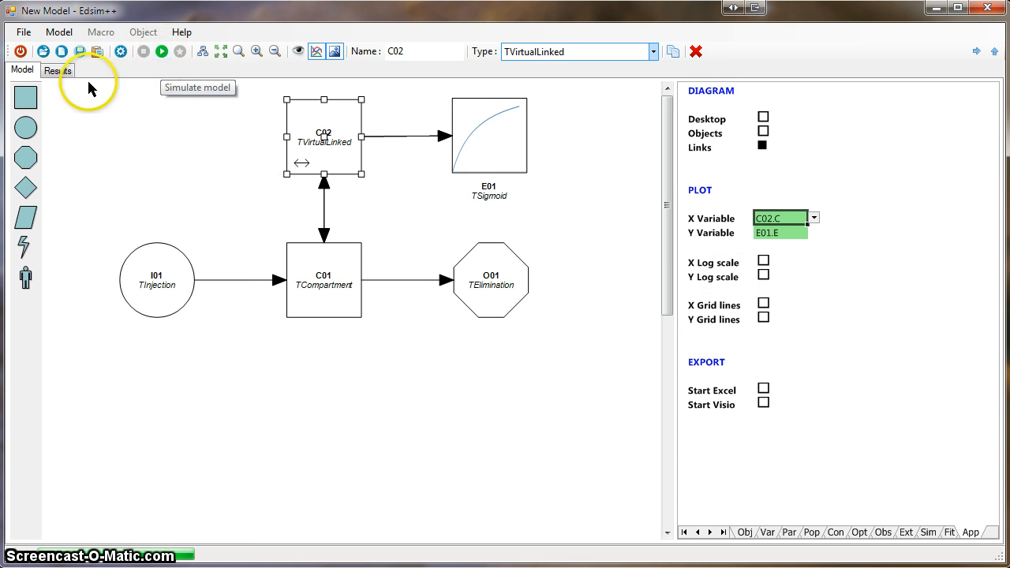
click(58, 70)
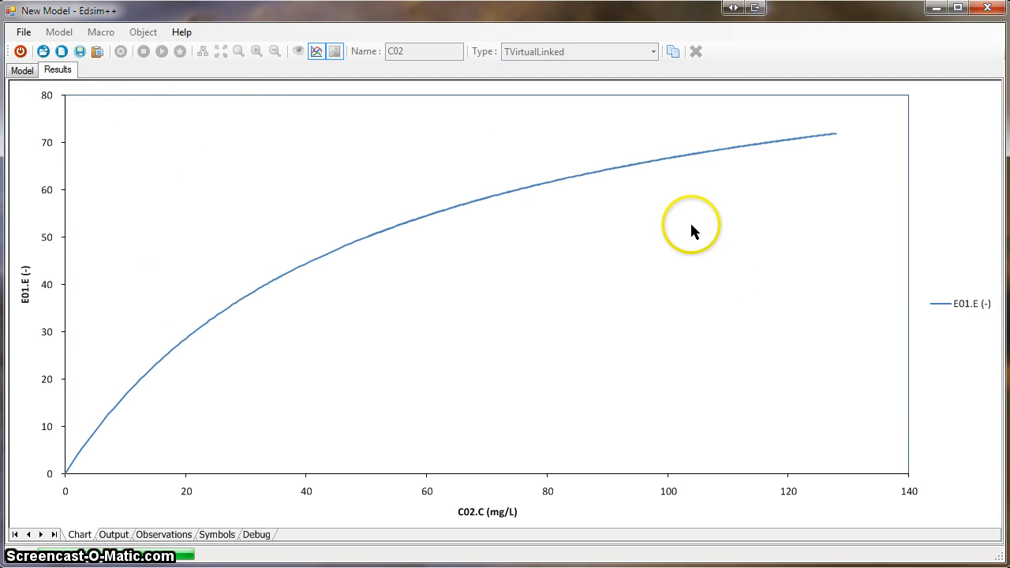
Enable the log scale on the plot's X axis, rerun the simulation and view the resulting chart.
click(32, 70)
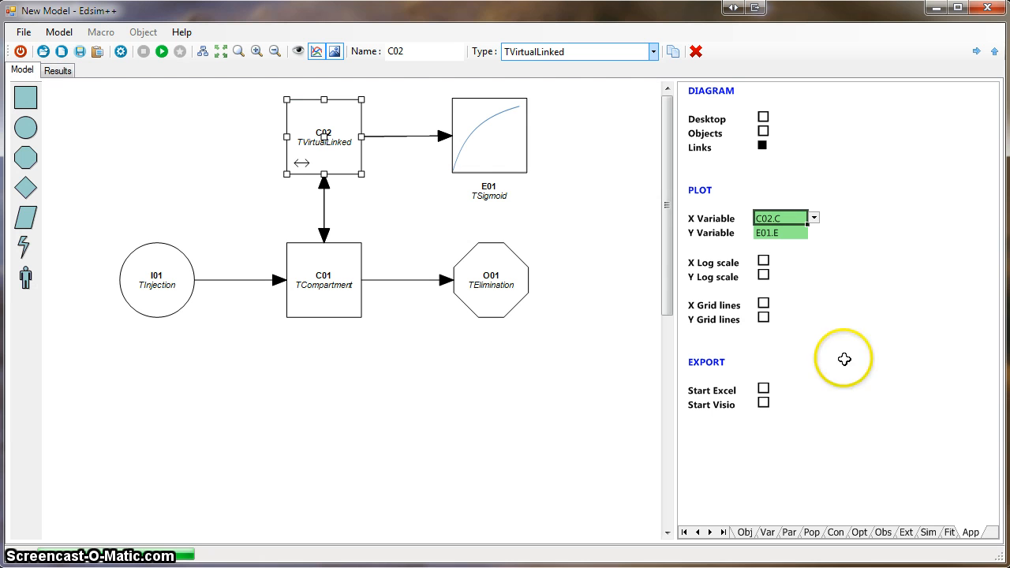
click(763, 261)
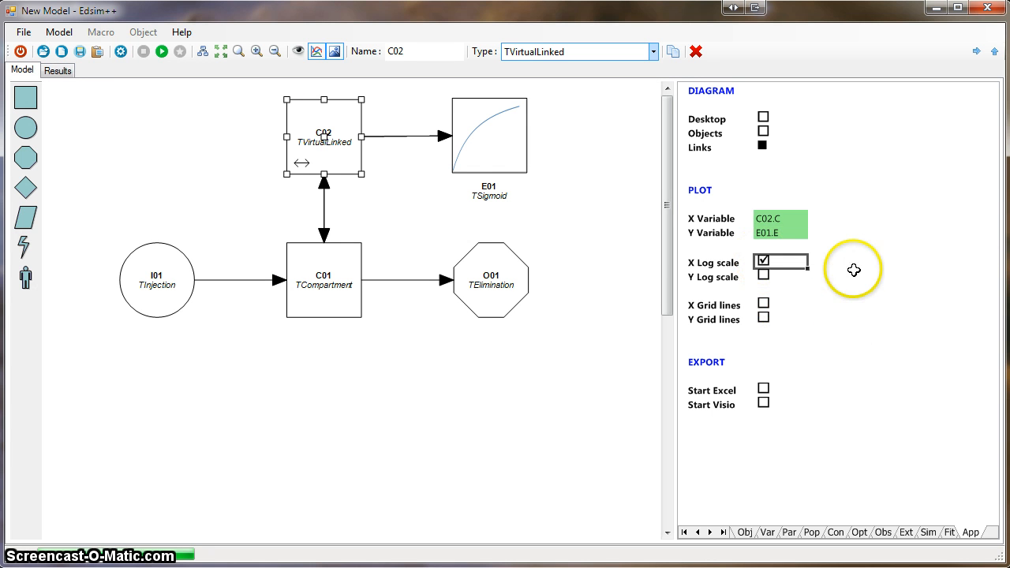
click(161, 51)
click(57, 71)
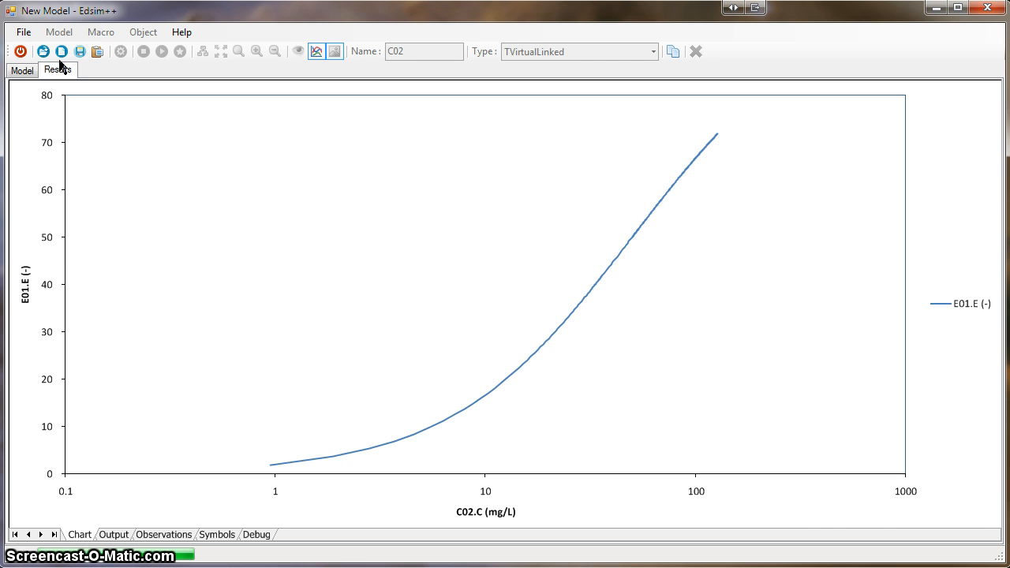
click(24, 71)
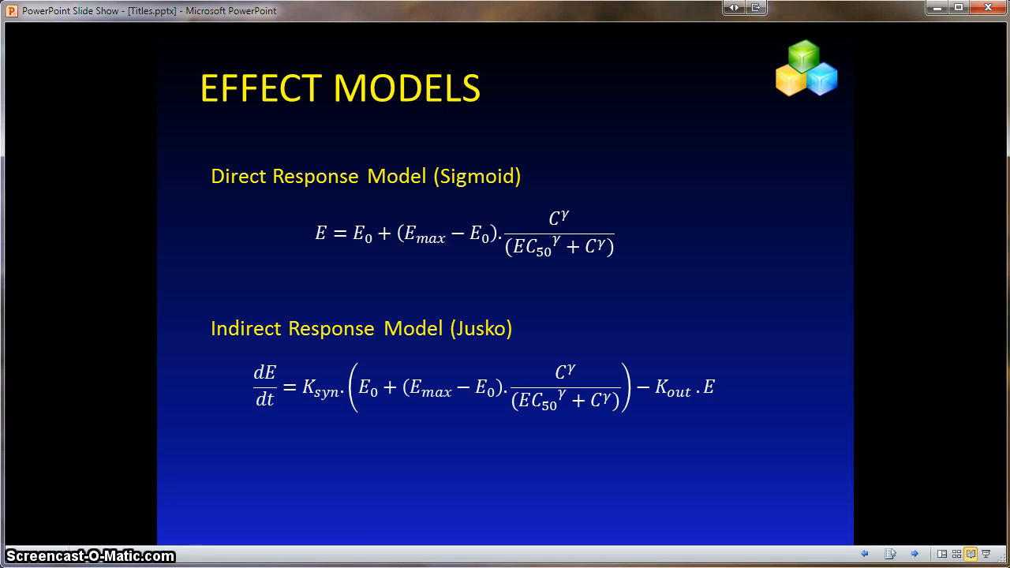
key(Right)
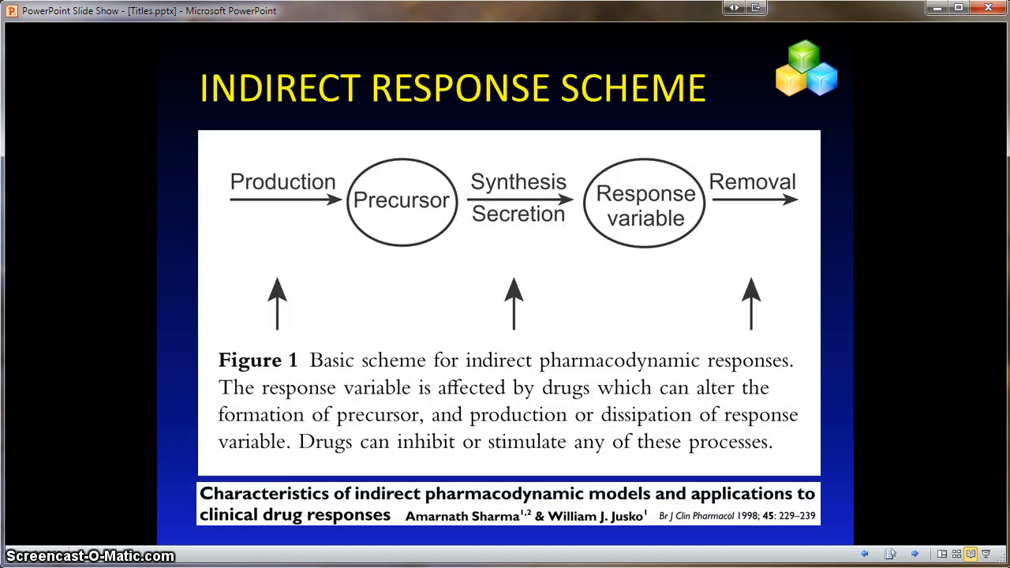
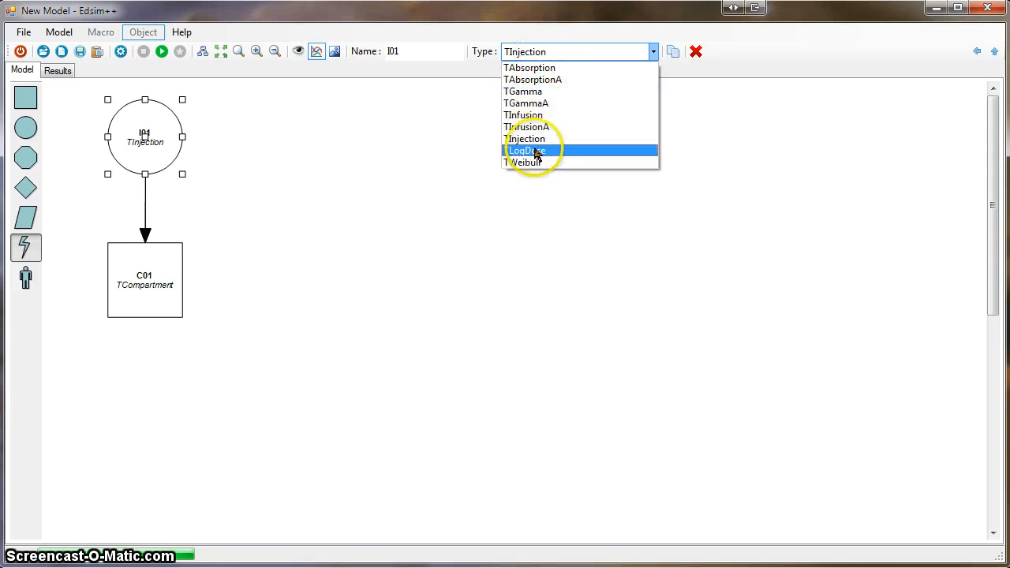
Set the type of input I01 to TLogDose and its Transform option to Linear.
click(535, 150)
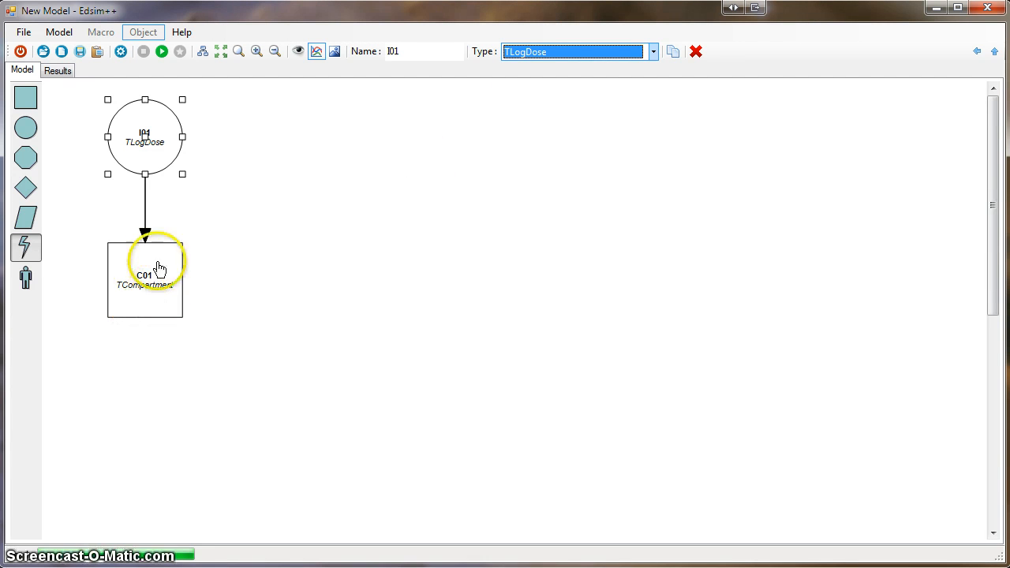
double_click(164, 152)
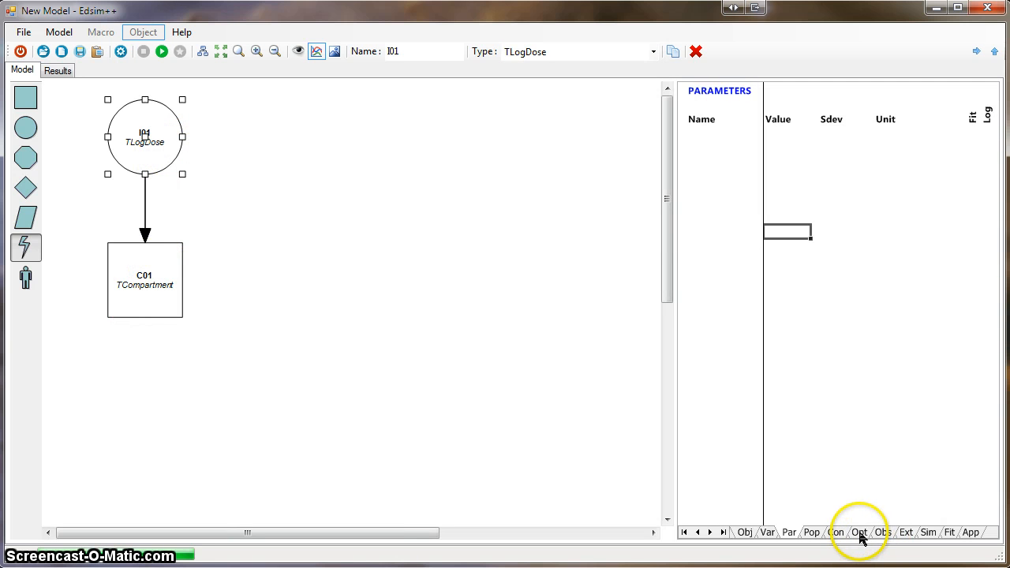
click(860, 533)
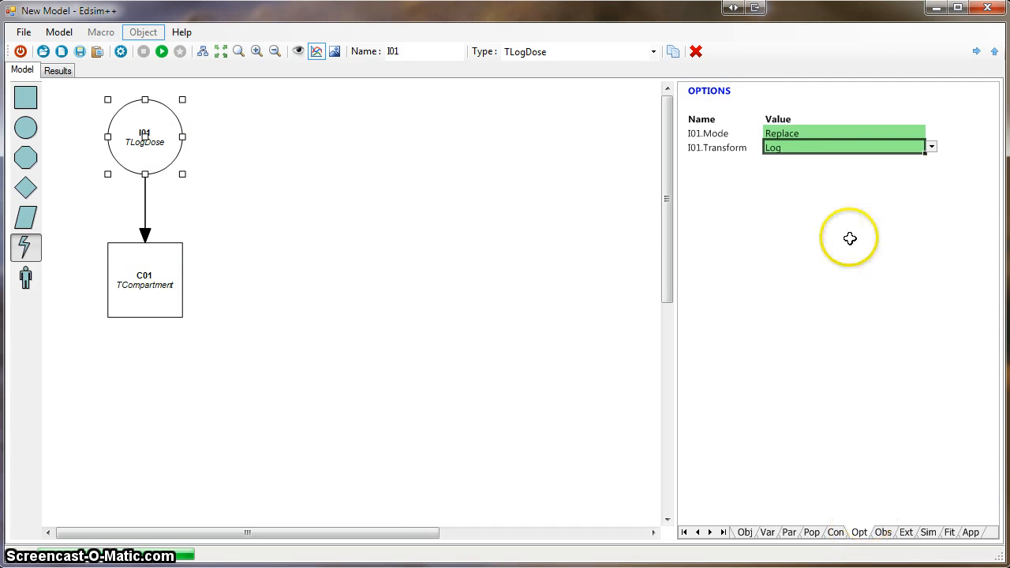
click(926, 150)
click(861, 167)
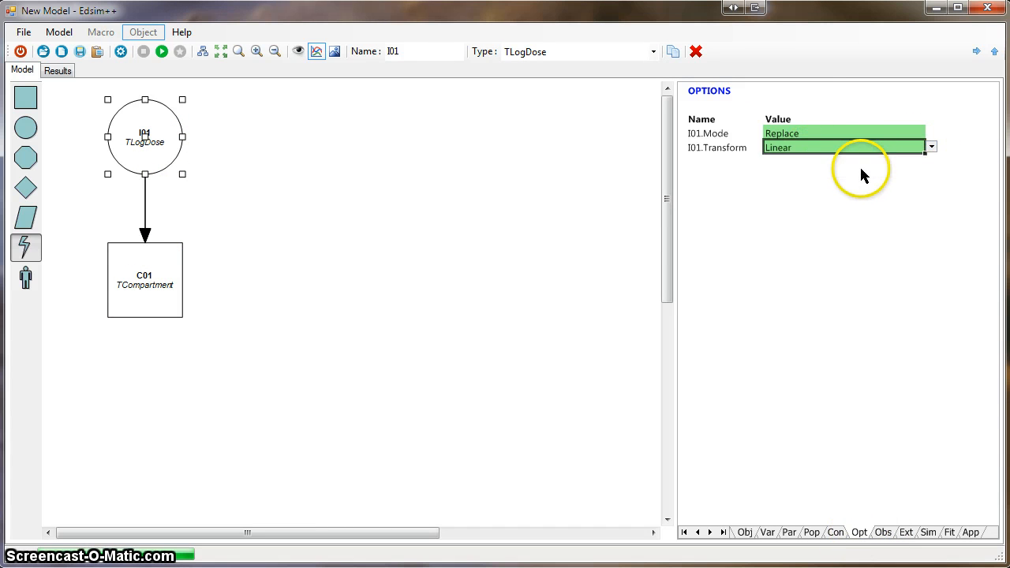
click(428, 254)
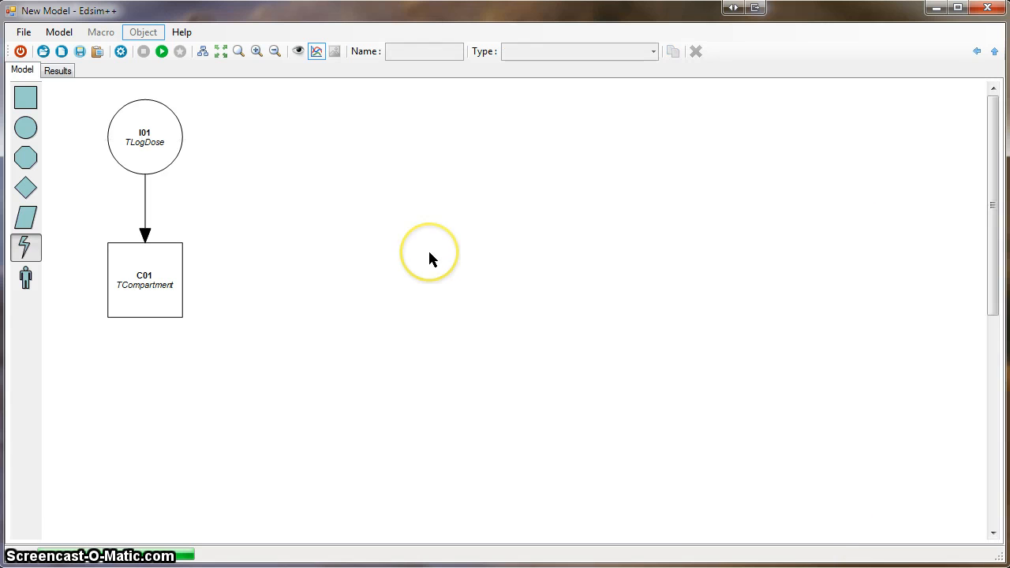
click(152, 160)
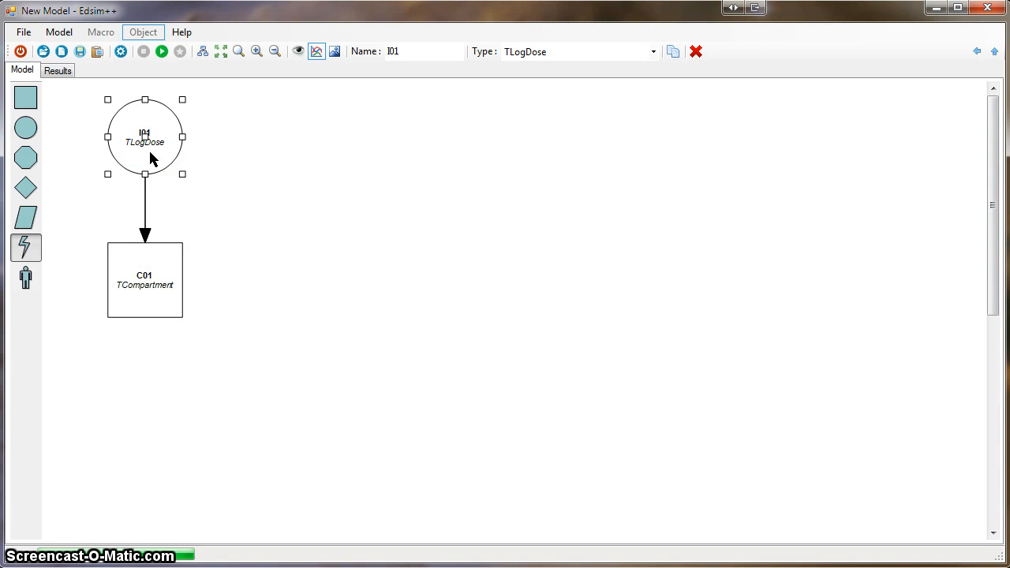
Clear the default dosing row in the dose table of input I01.
double_click(153, 160)
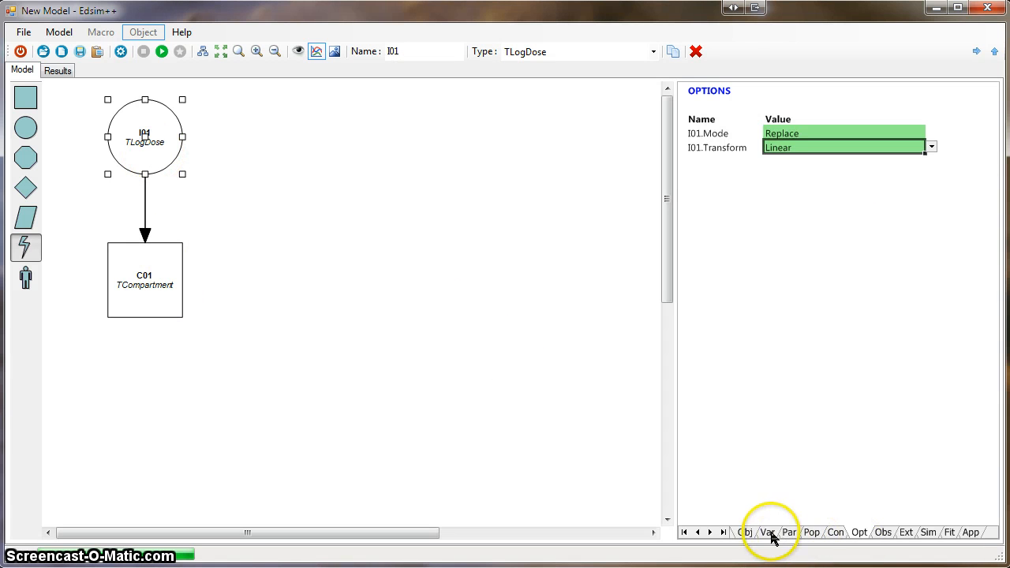
click(745, 533)
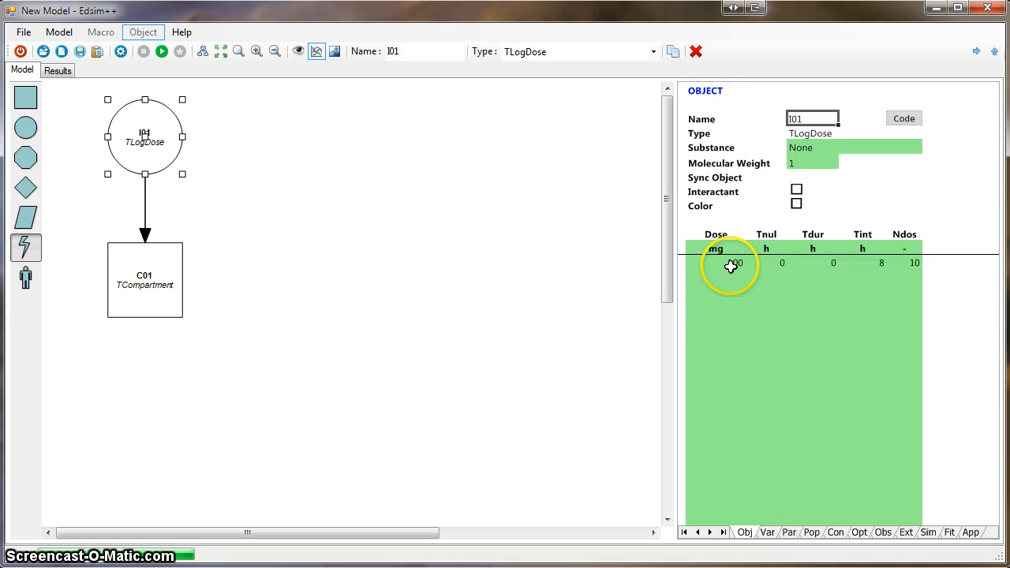
drag(730, 267, 912, 266)
key(Delete)
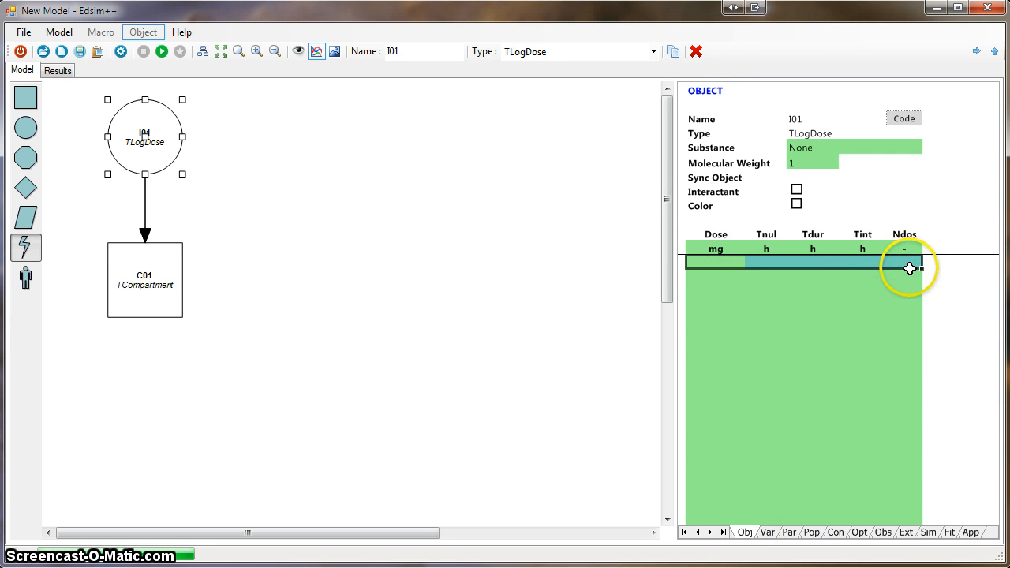
click(809, 303)
Enter two dose rows for I01: 20 mg at Tnul 10 h and 0 mg at Tnul 20 h.
click(722, 258)
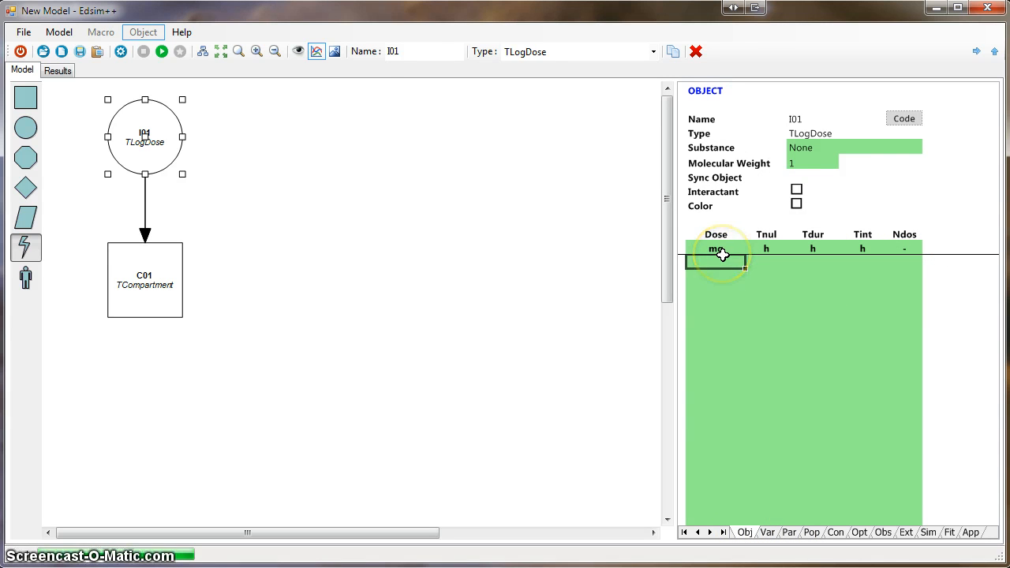
text(20)
click(722, 254)
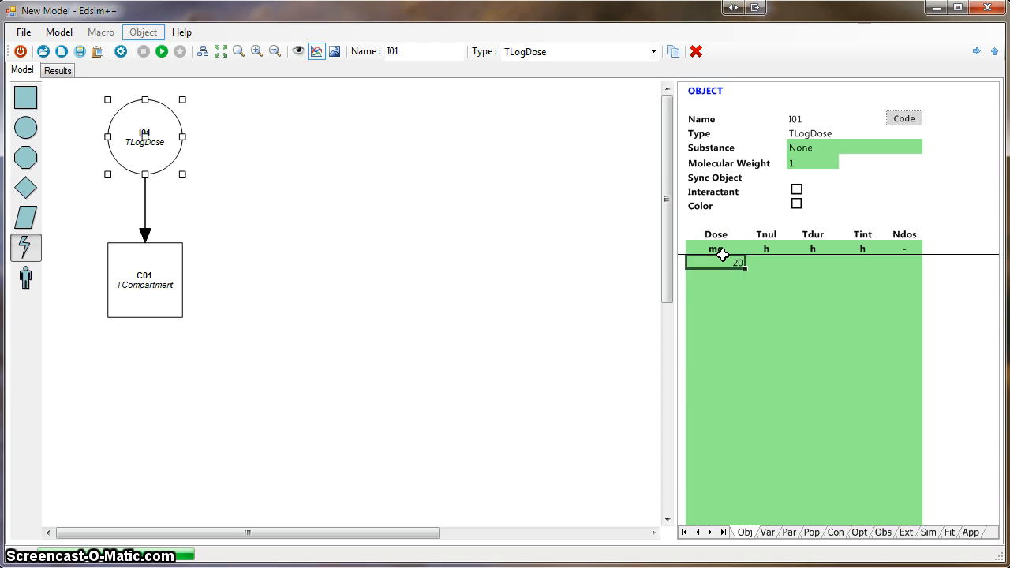
key(Tab)
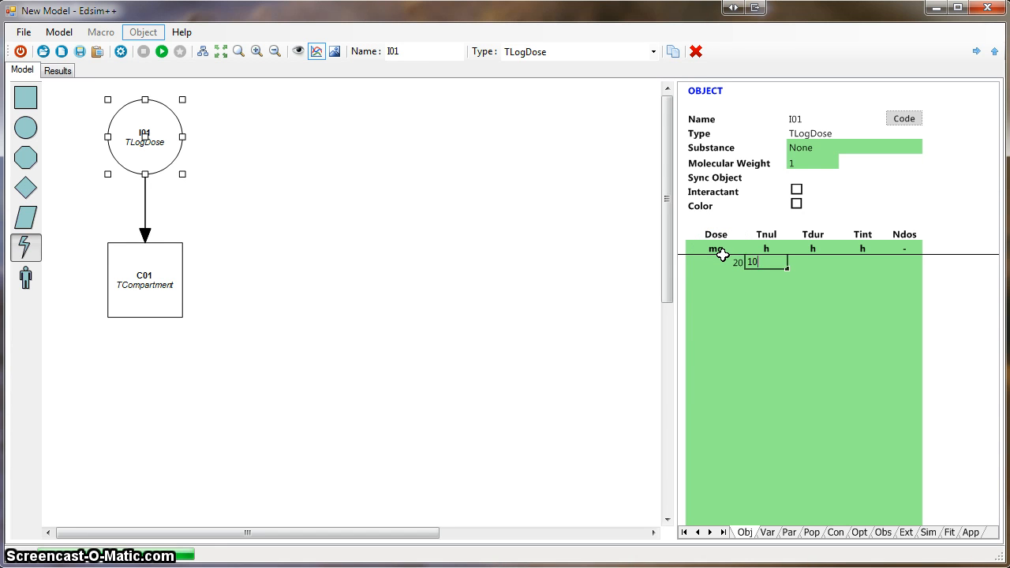
text(10)
key(Return)
key(Left)
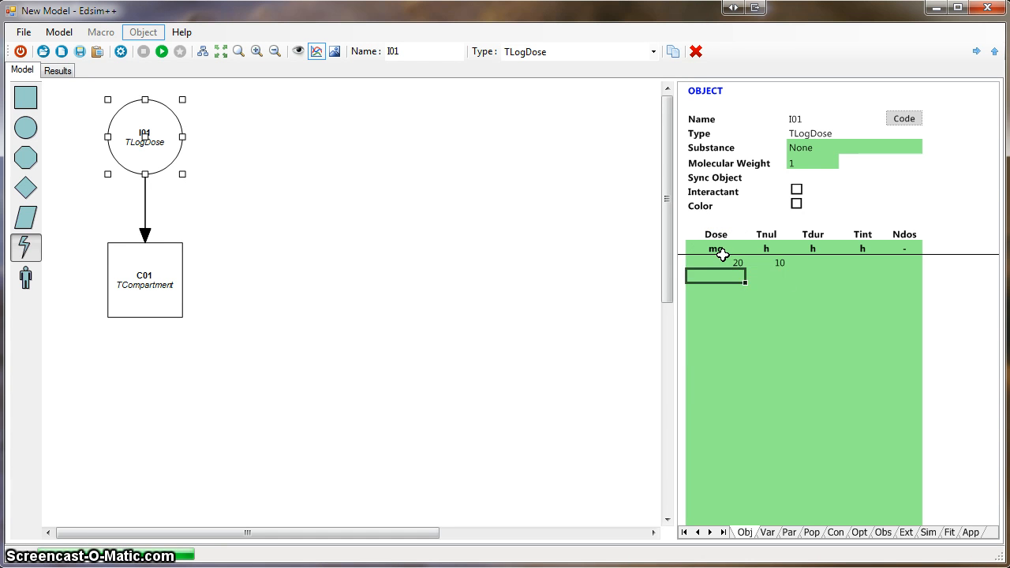
text(0)
key(Tab)
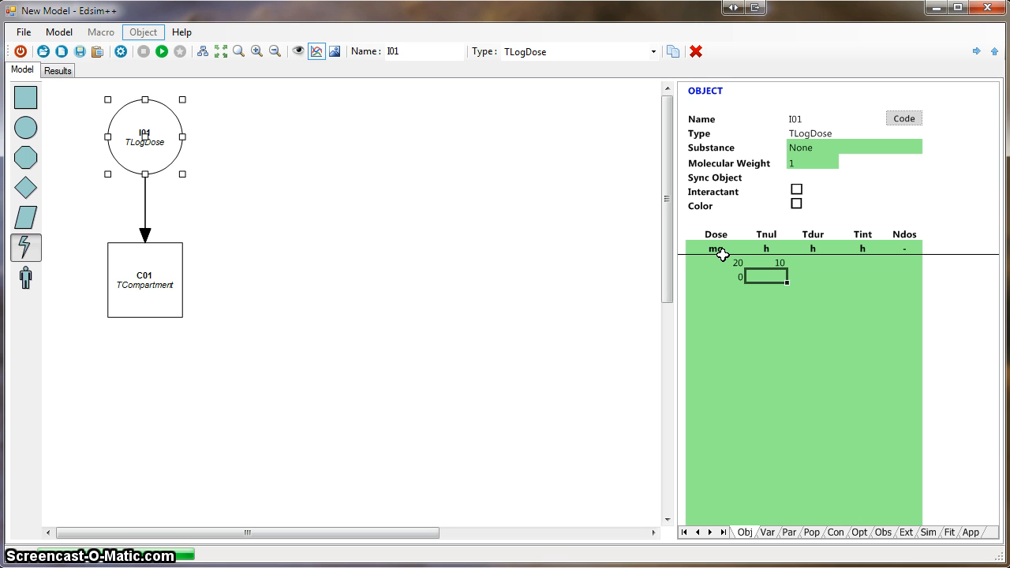
key(Return)
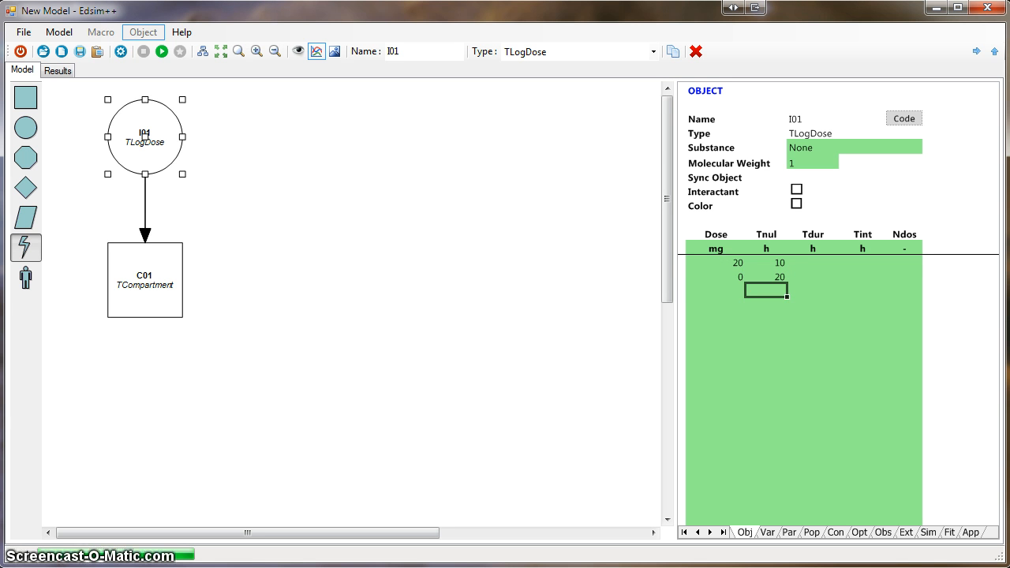
Simulate the model and view the chart of C01's concentration over time.
click(162, 52)
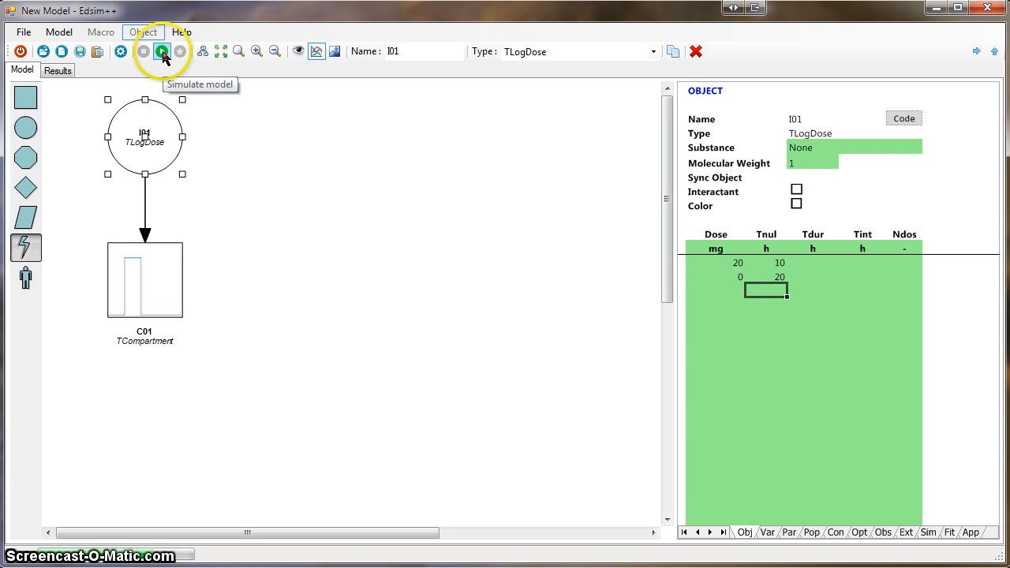
click(67, 72)
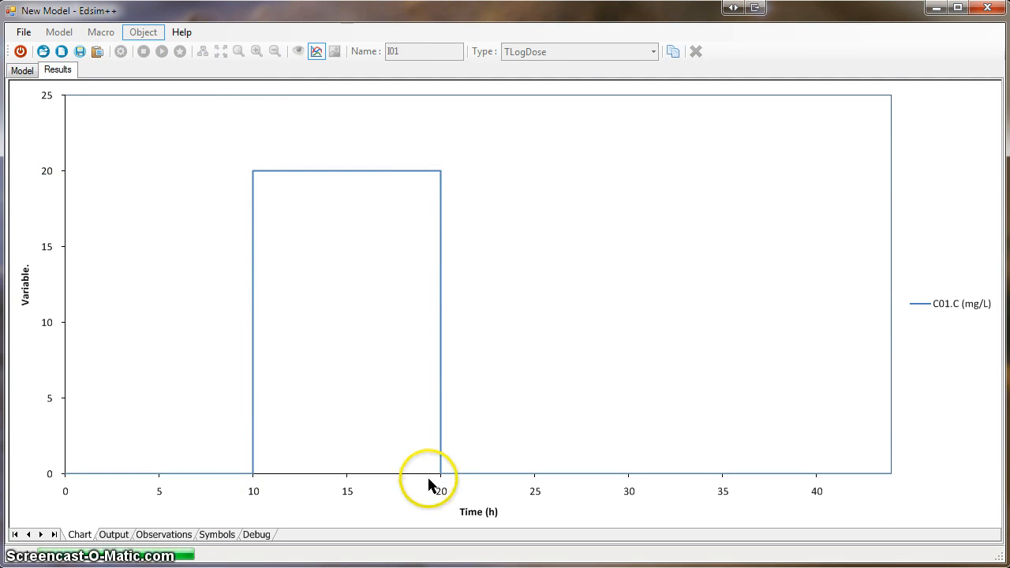
click(21, 71)
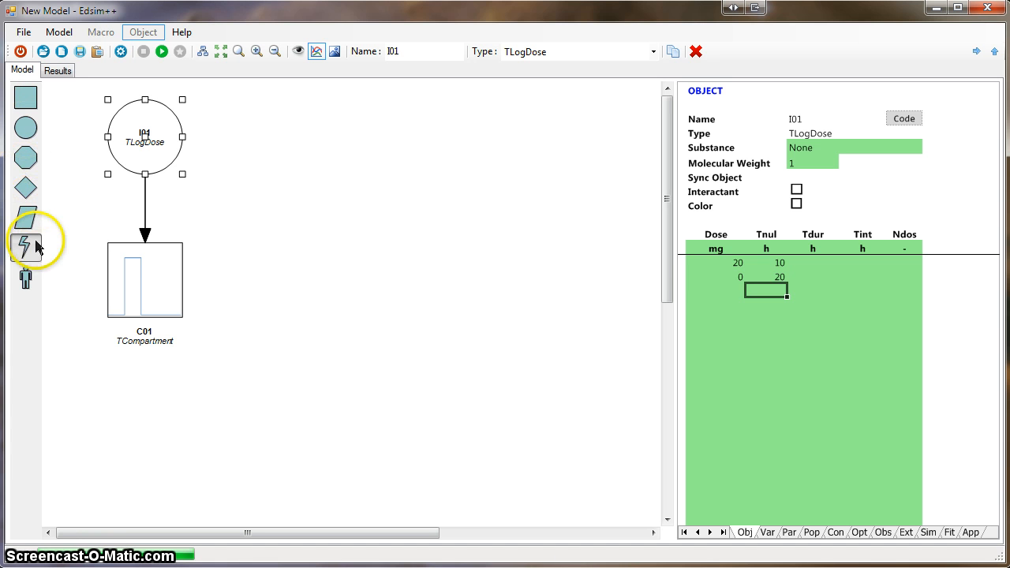
Add a TSigmoid effect object below compartment C01 and connect C01 to it.
drag(28, 247, 136, 446)
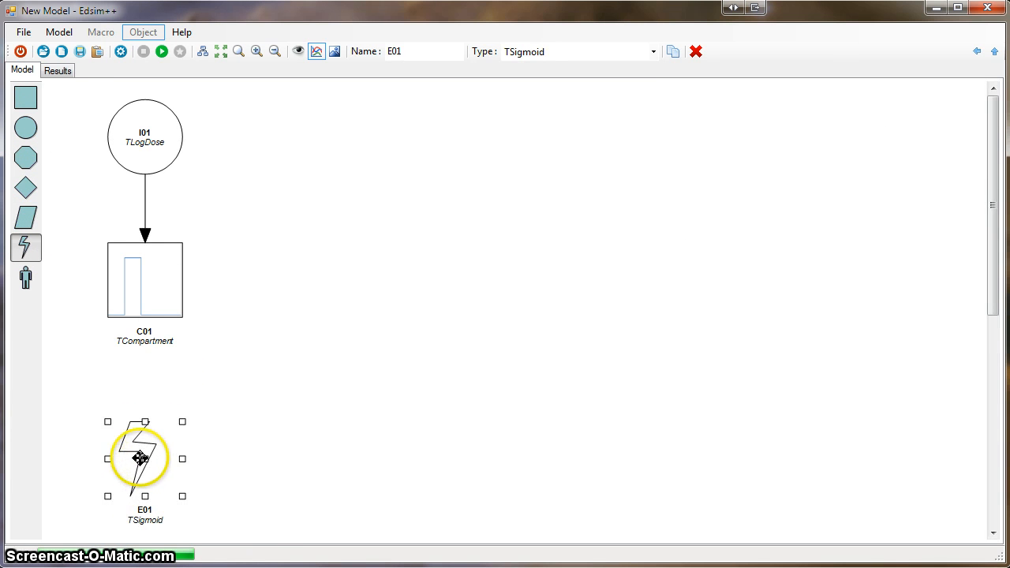
drag(158, 300, 145, 457)
click(145, 458)
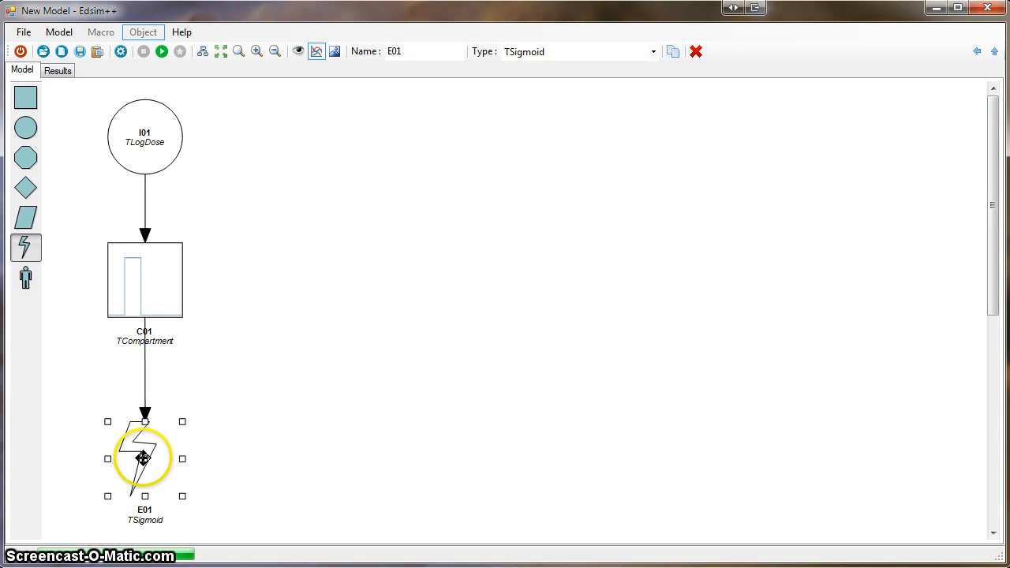
Move E01 slightly closer to C01 and set its parameters E0 to 37, EC50 to 20 mg/L and Emax to 20.
double_click(142, 446)
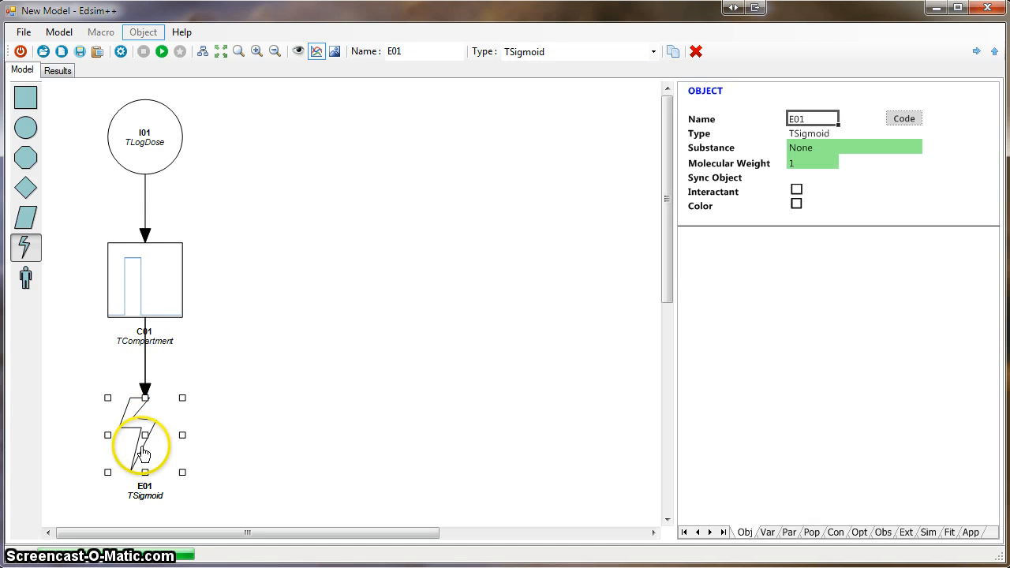
click(784, 532)
click(794, 134)
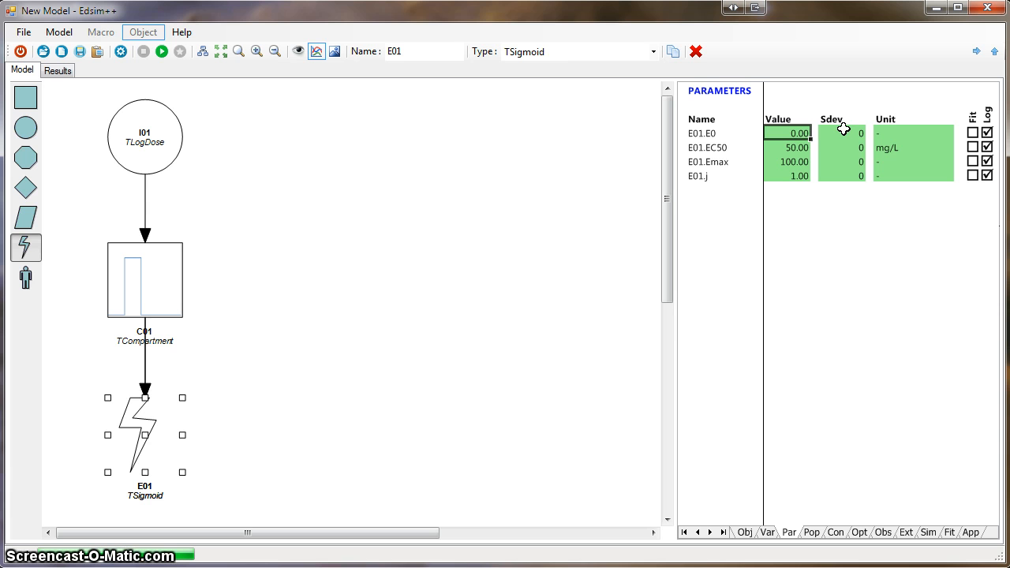
key(Return)
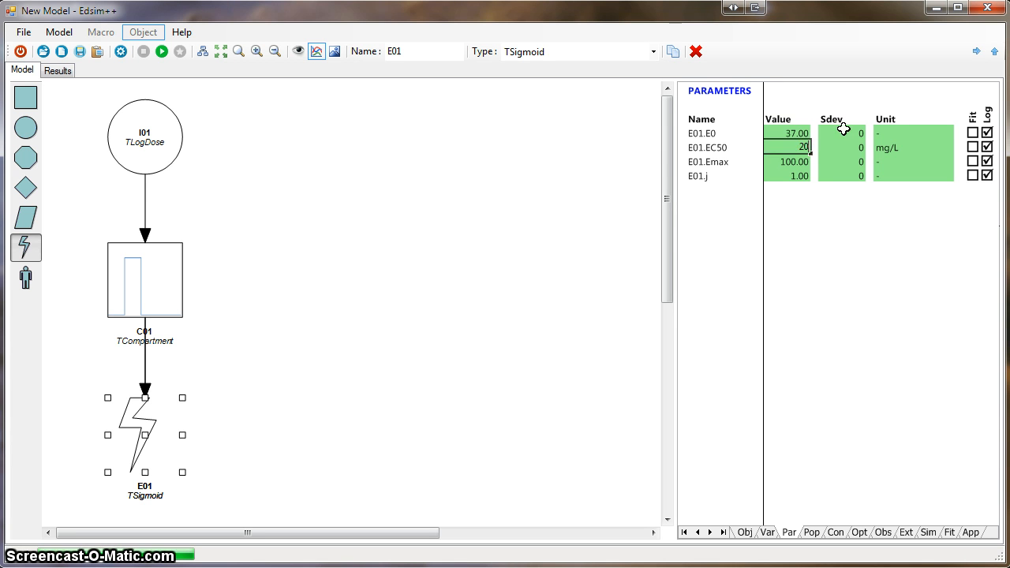
key(Return)
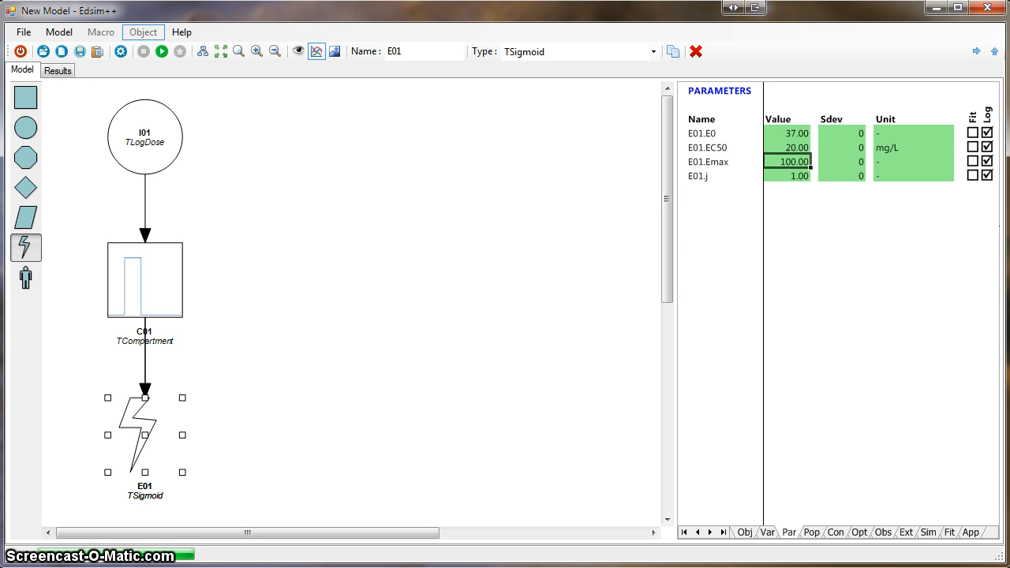
text(20)
key(Return)
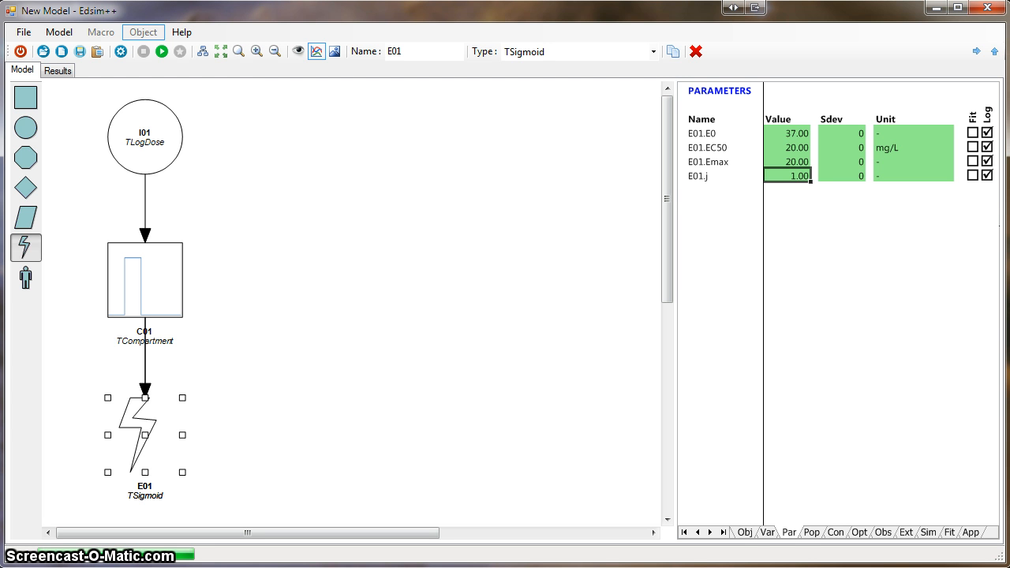
Mark variable E01.E as observed and simulate the model.
click(767, 533)
click(929, 133)
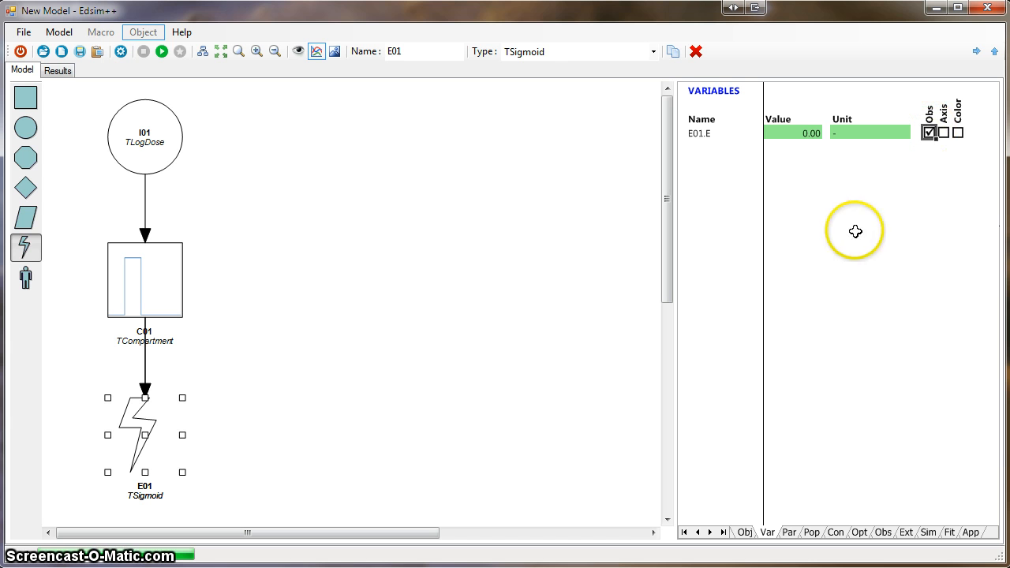
click(162, 52)
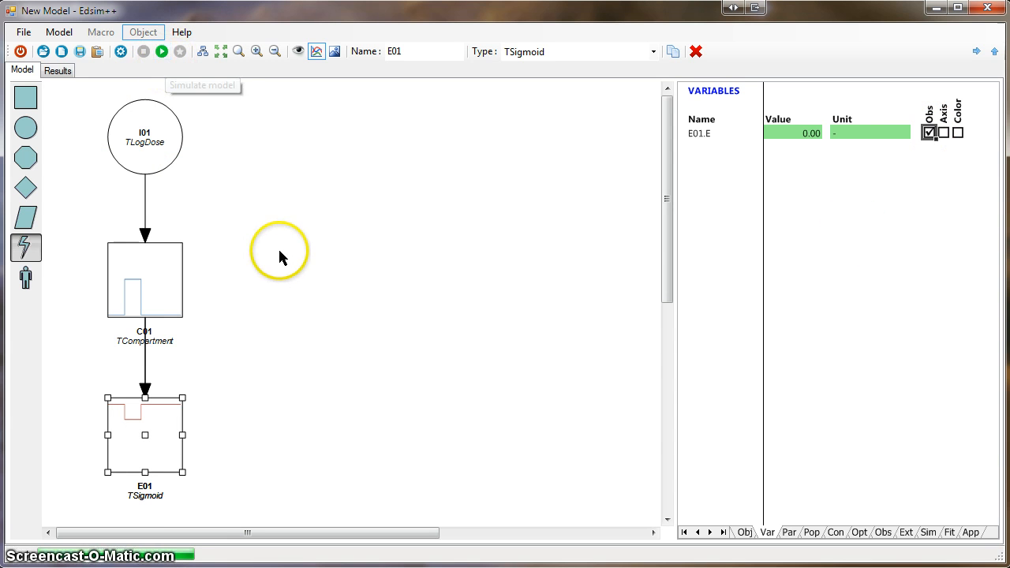
Examine the results chart of E01's effect alongside C01's concentration over time.
click(271, 333)
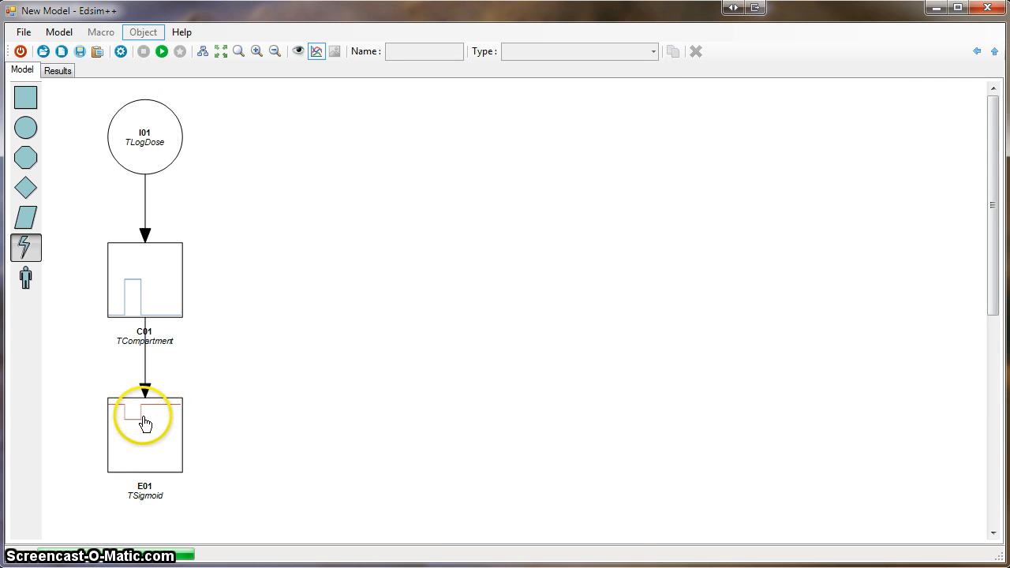
click(62, 72)
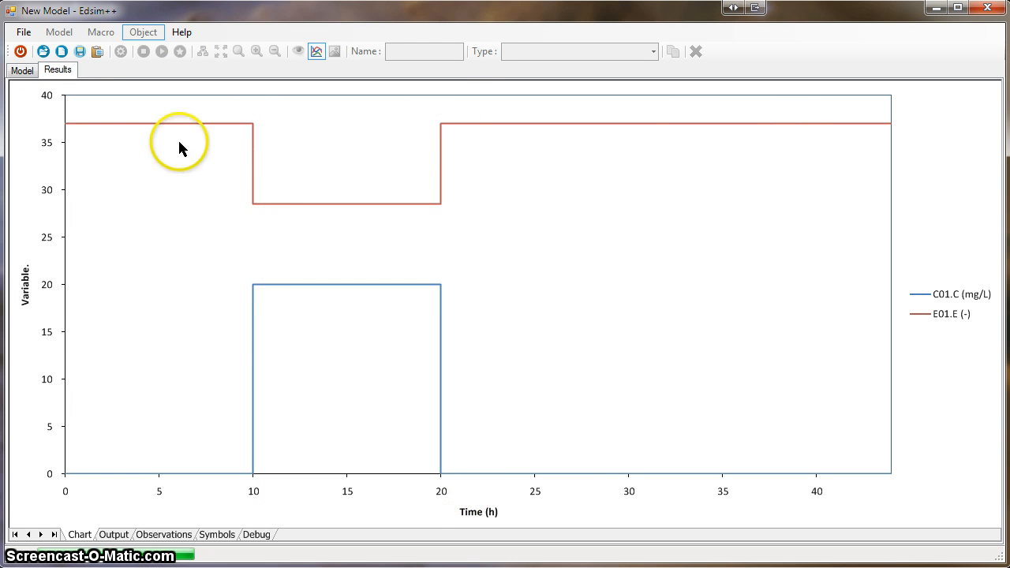
click(22, 71)
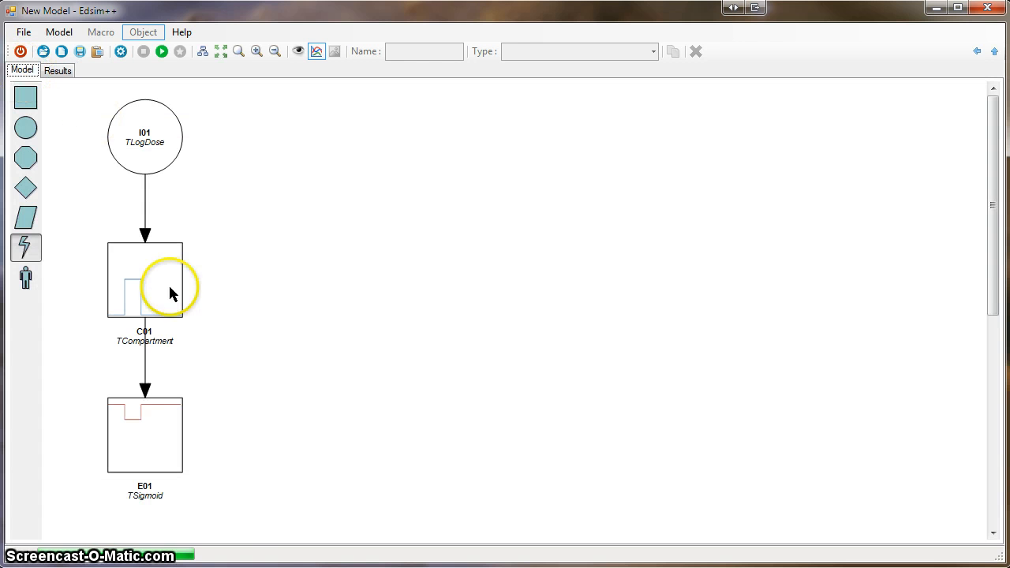
Duplicate the whole I01, C01 and E01 chain and place the copy beside the original.
drag(236, 522, 73, 80)
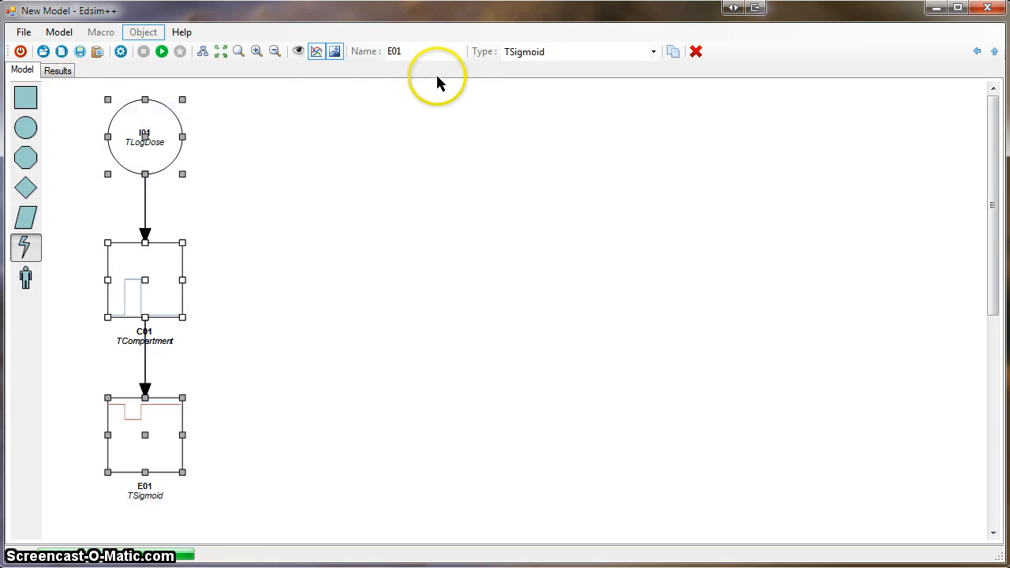
click(672, 51)
key(ctrl+v)
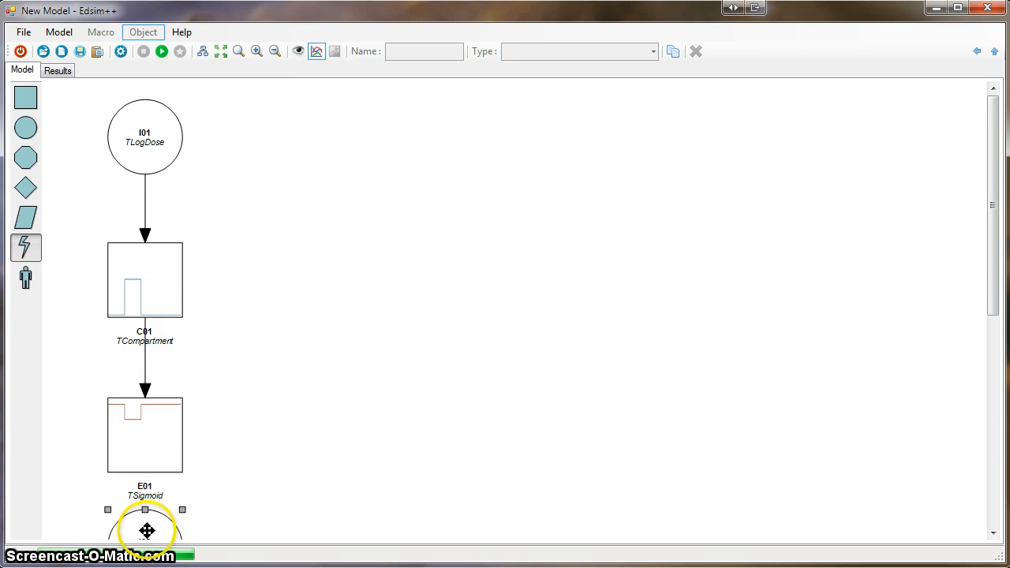
drag(154, 525, 314, 136)
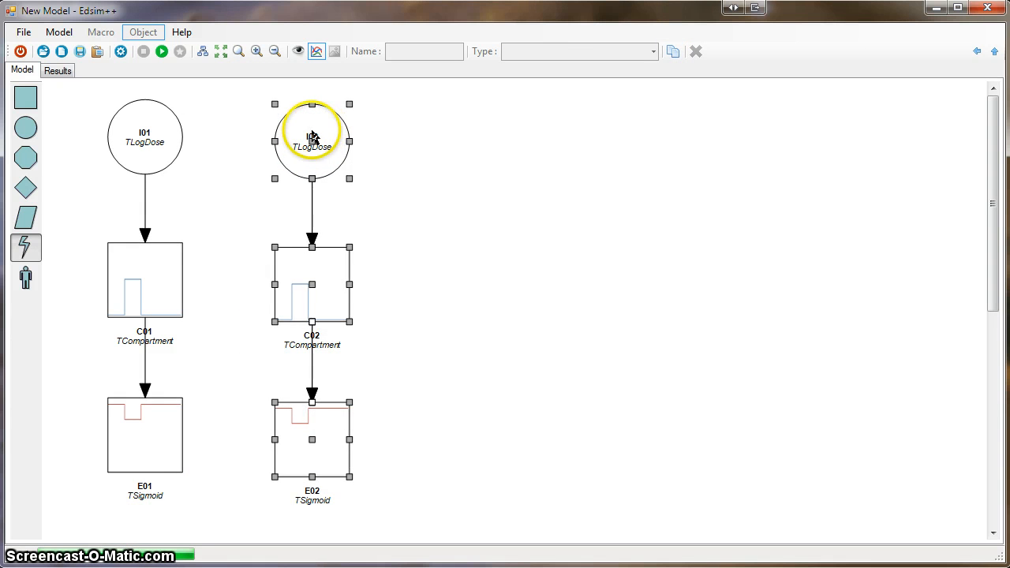
Change the type of the copied effect object E02 to TResponse and mark E02.E as observed.
click(318, 462)
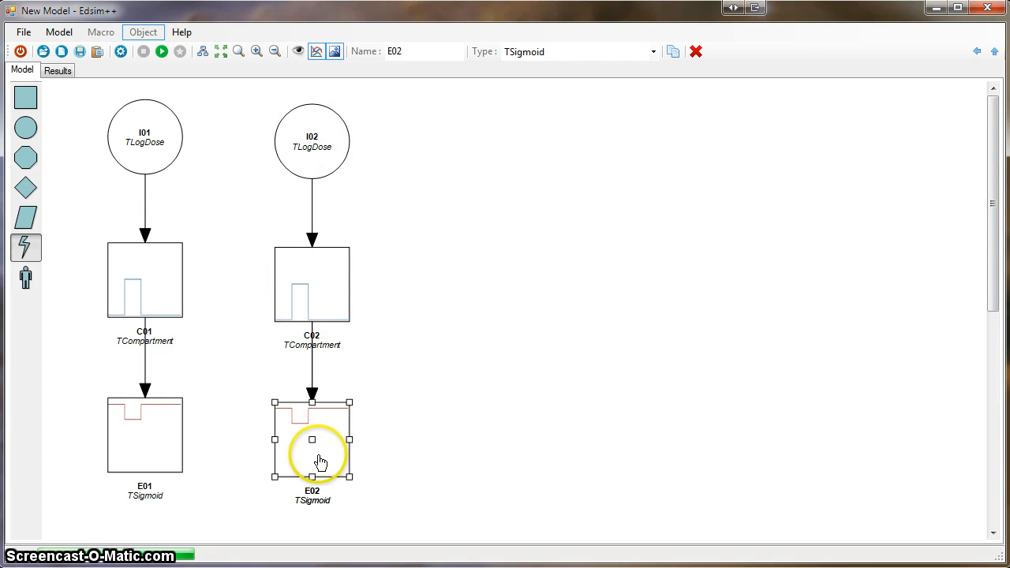
click(576, 52)
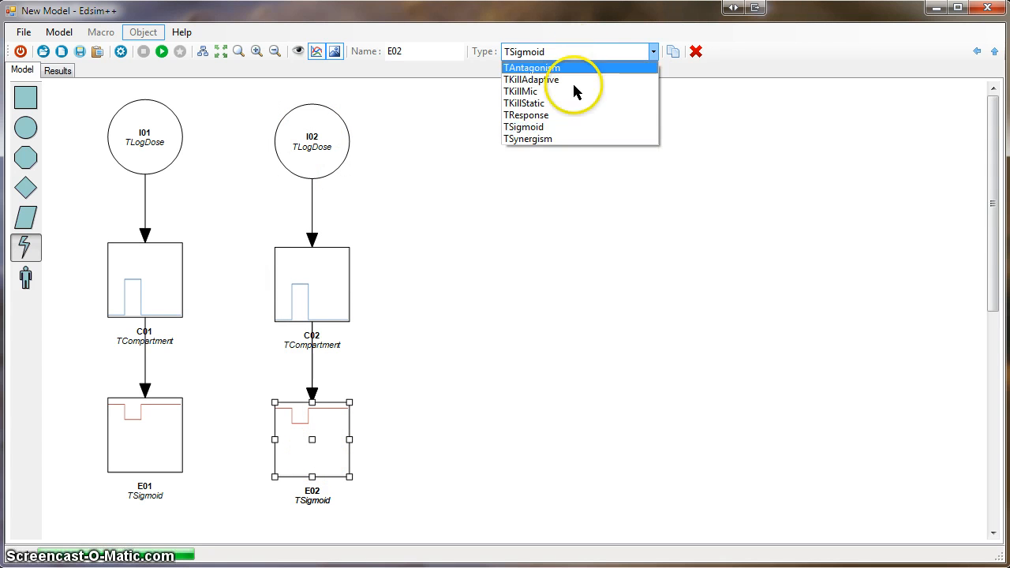
click(569, 117)
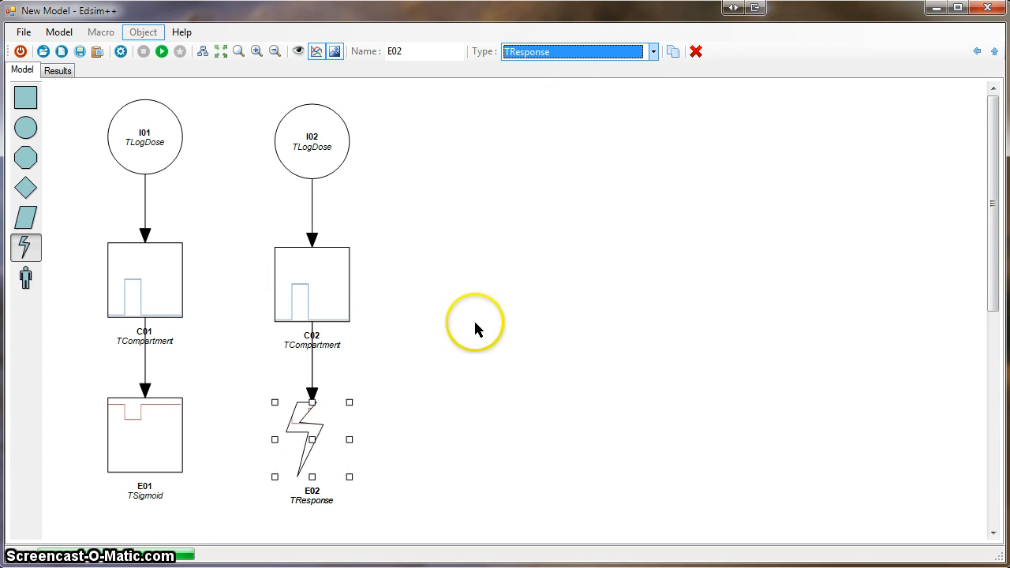
double_click(316, 435)
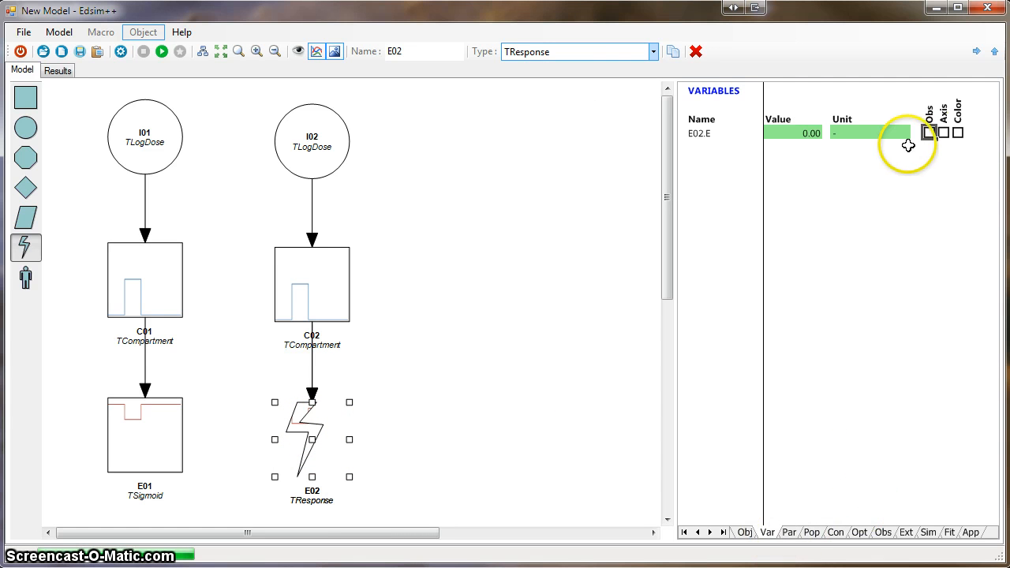
click(929, 133)
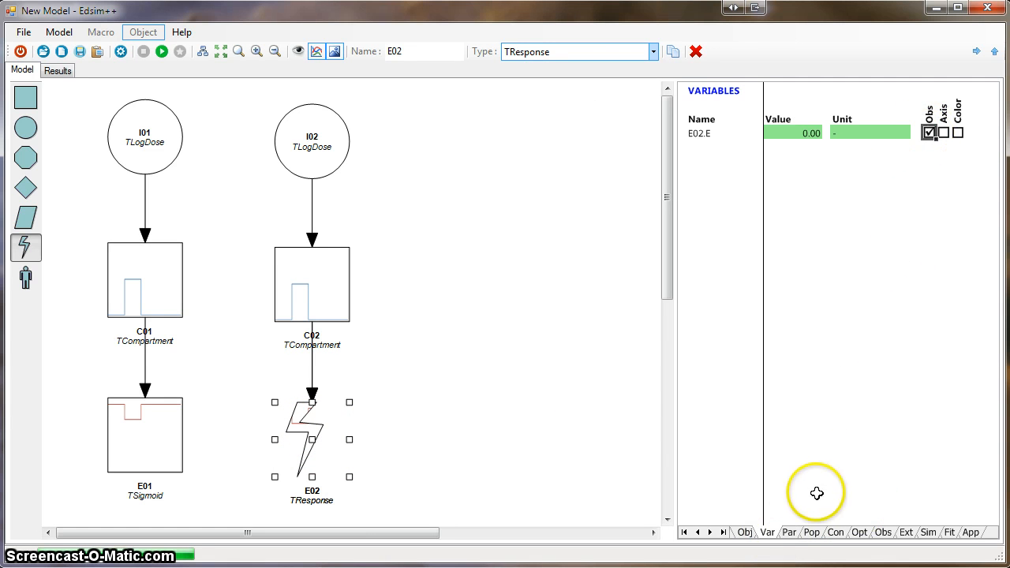
Set E02's parameters E0 to 37, EC50 to 20 mg/L and Emax to 20.
click(789, 532)
click(798, 133)
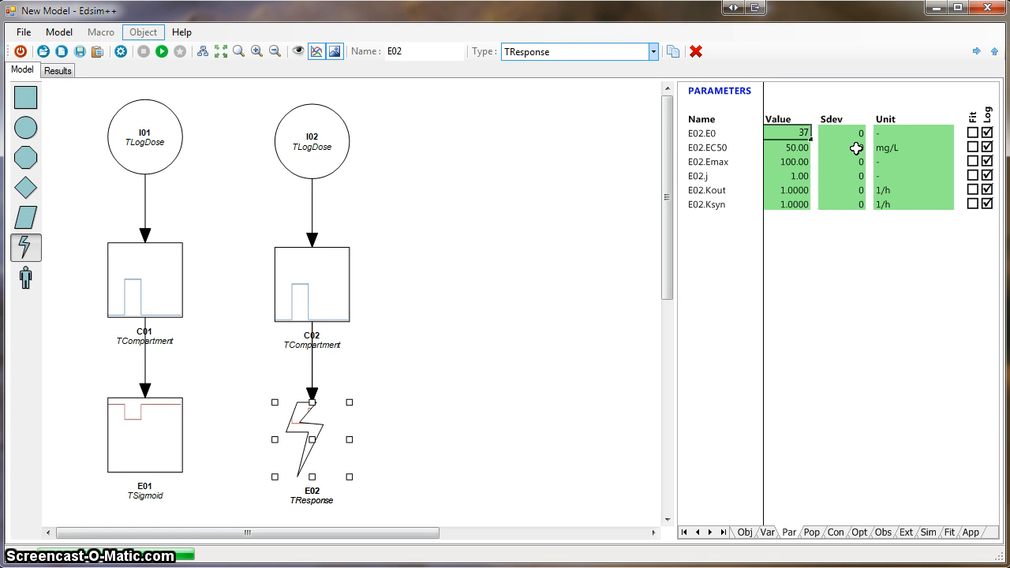
key(Return)
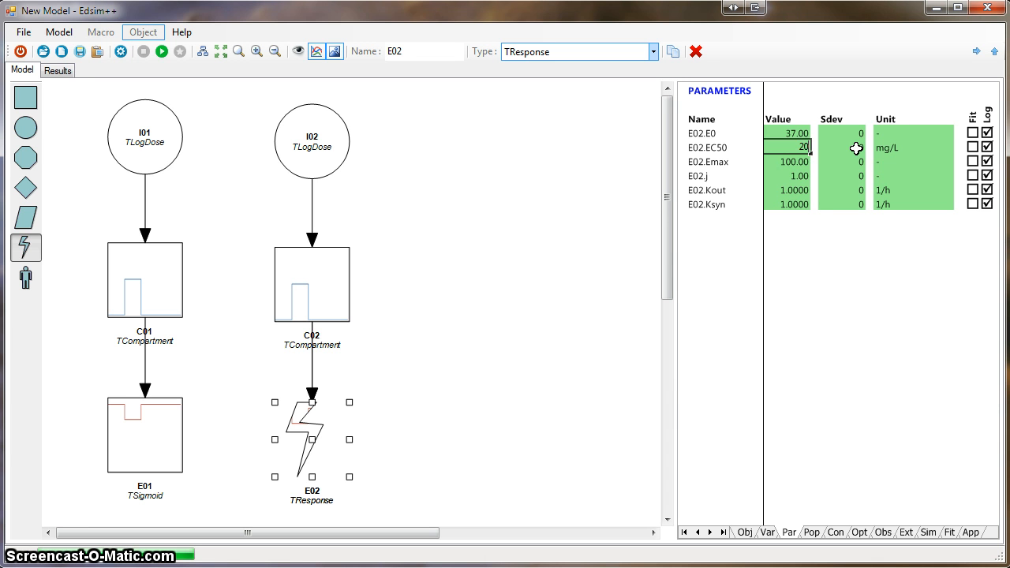
text(20)
key(Return)
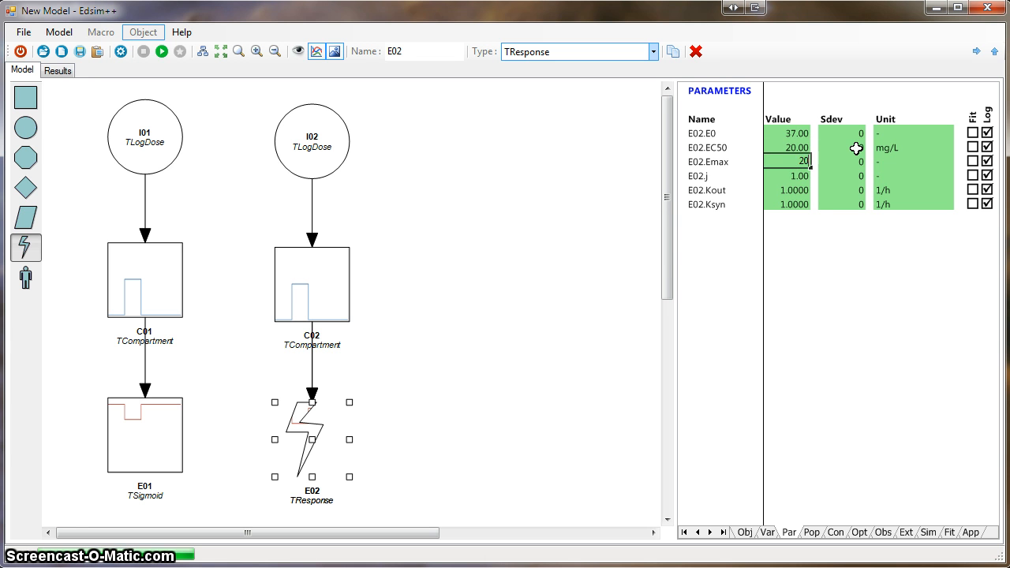
key(Return)
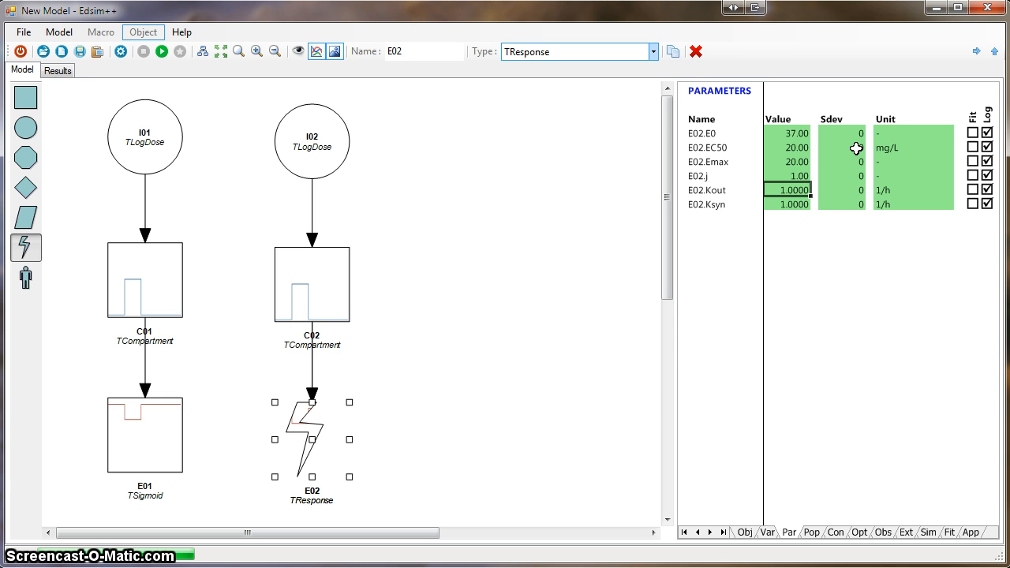
Set E02's rate constants Kout and Ksyn both to 0.5 1/h.
text(.5)
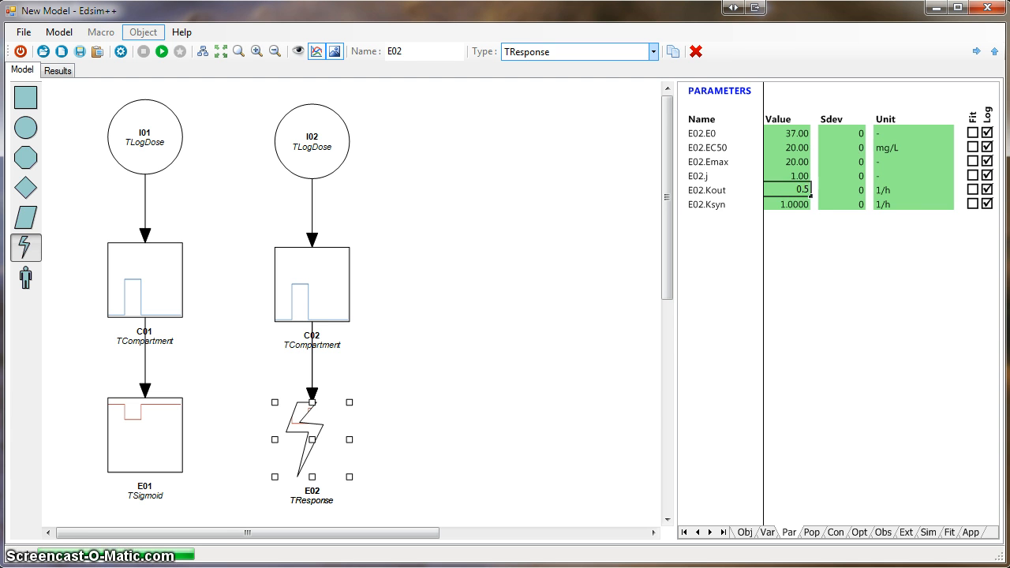
key(Return)
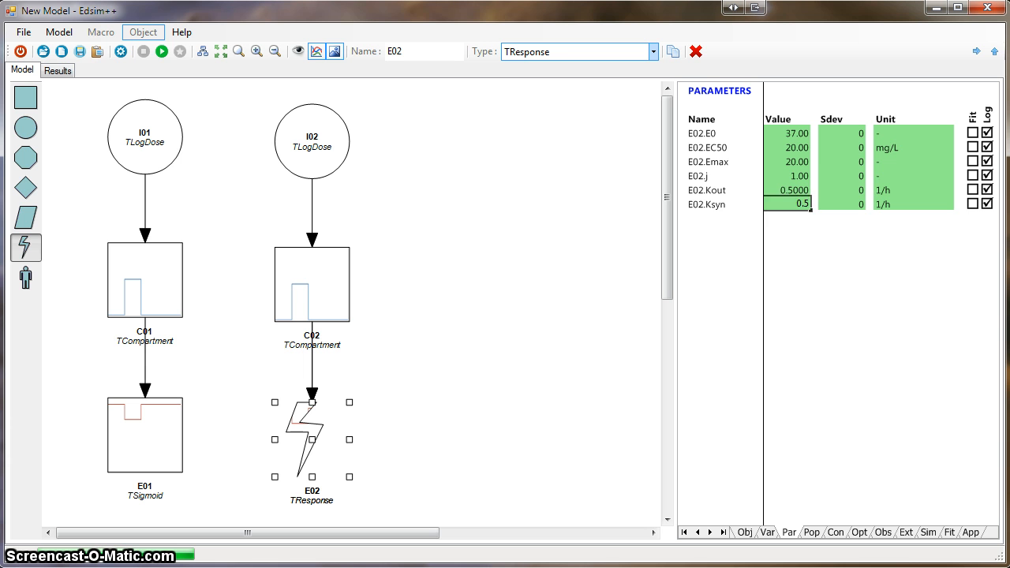
key(Return)
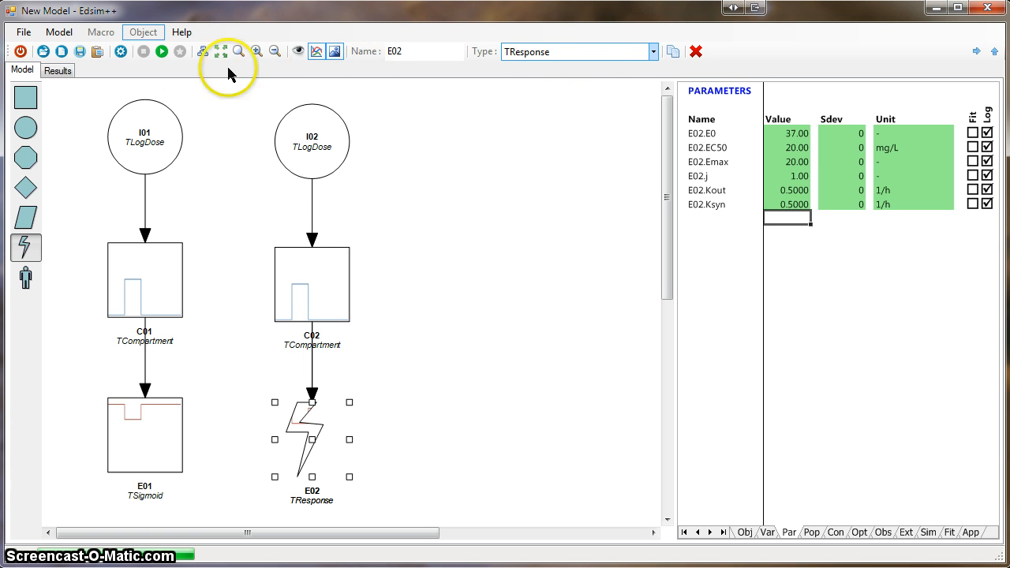
Simulate the model and compare E02's response with E01's direct effect in the results chart.
click(154, 53)
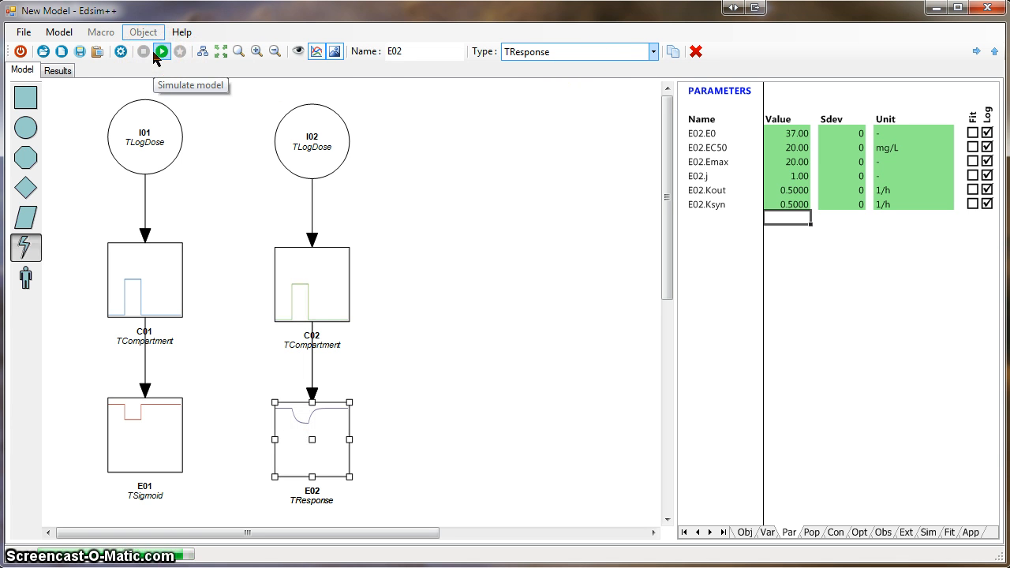
click(58, 71)
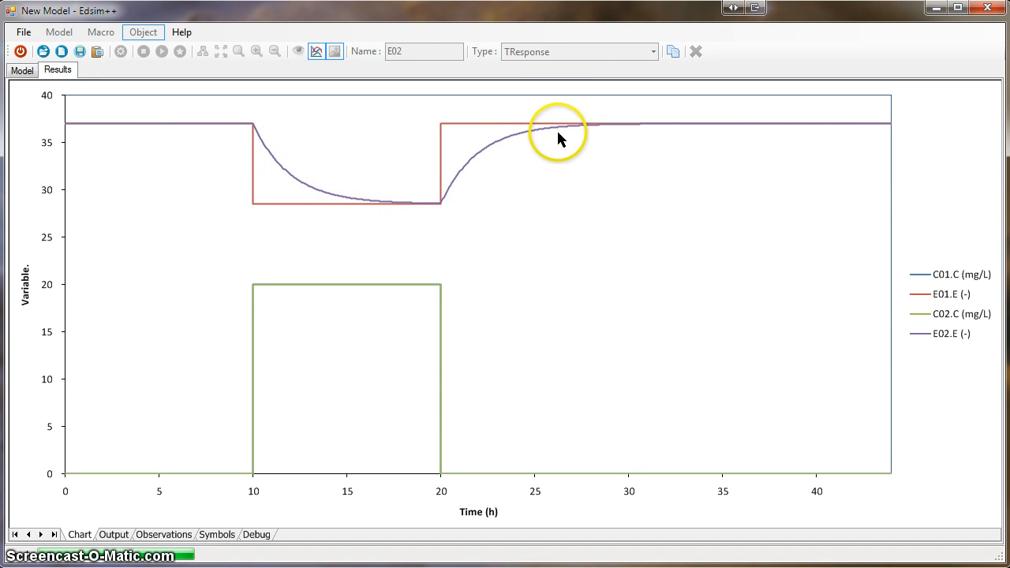
click(21, 71)
Duplicate the I02, C02 and E02 chain and place the copy beside it as a third chain.
click(433, 262)
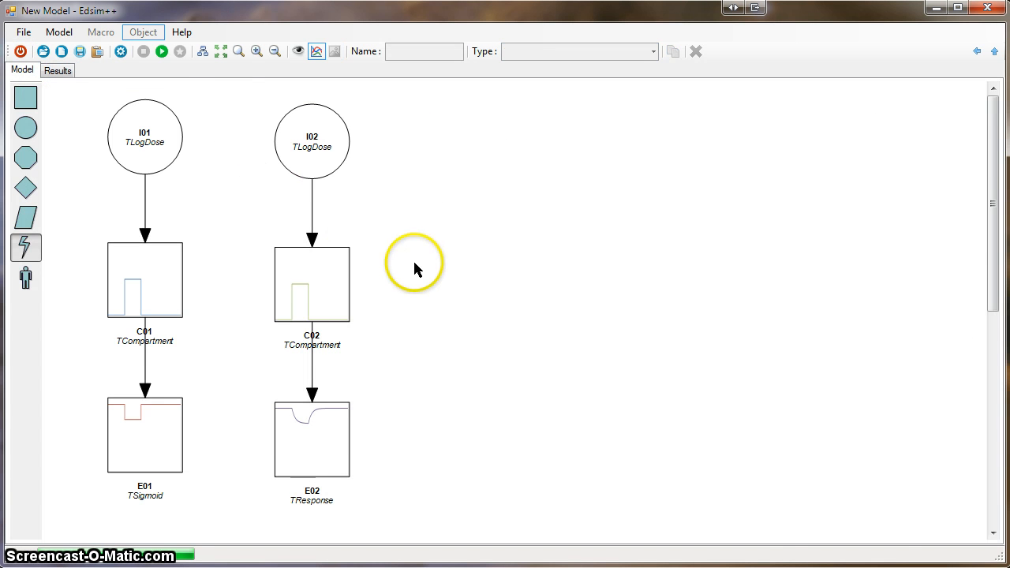
drag(236, 91, 408, 521)
click(672, 51)
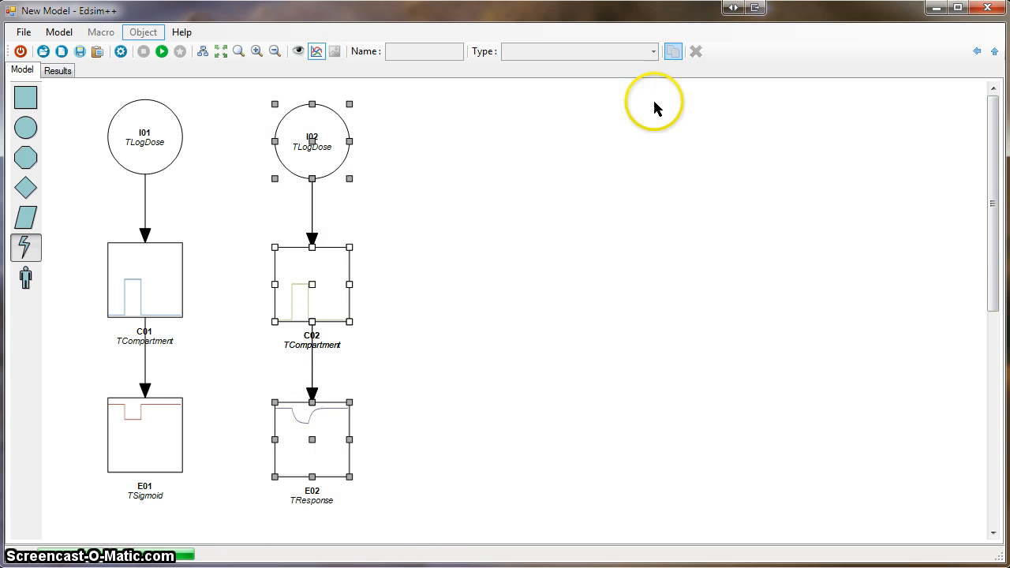
drag(308, 548, 469, 123)
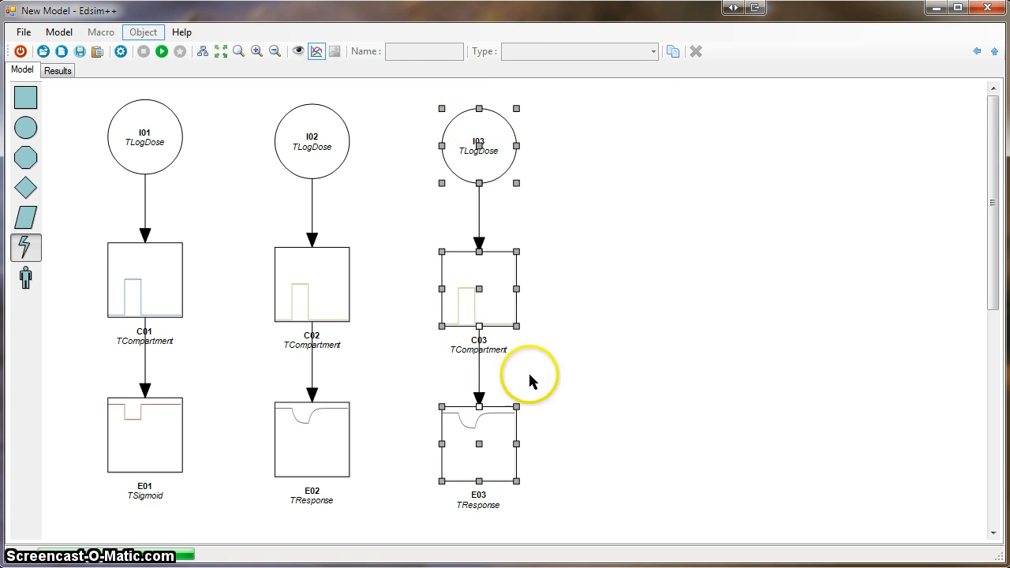
Set the Ksyn and Kout parameters of the third chain's effect object E03 to 1 1/h.
click(503, 461)
click(503, 463)
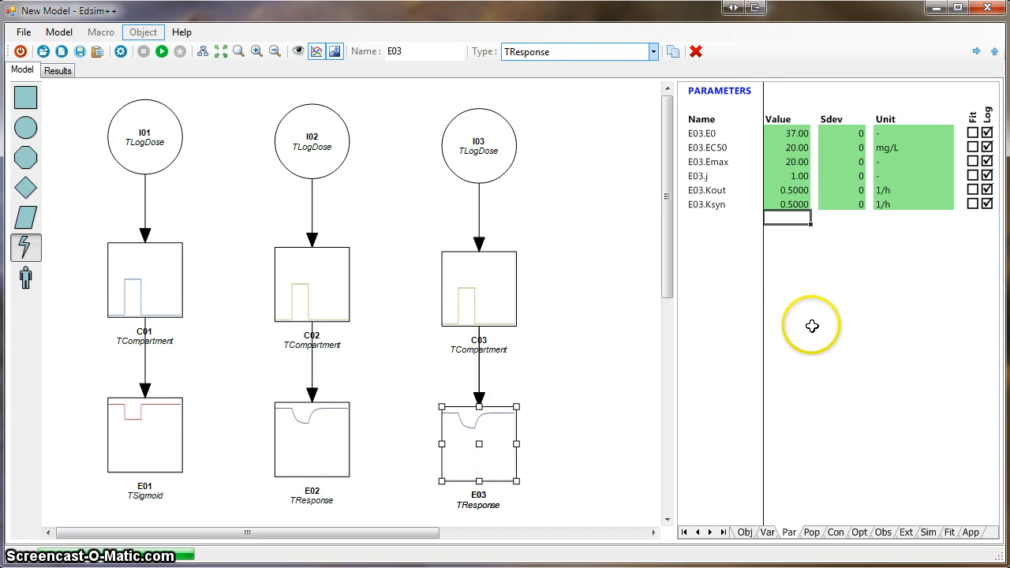
click(797, 192)
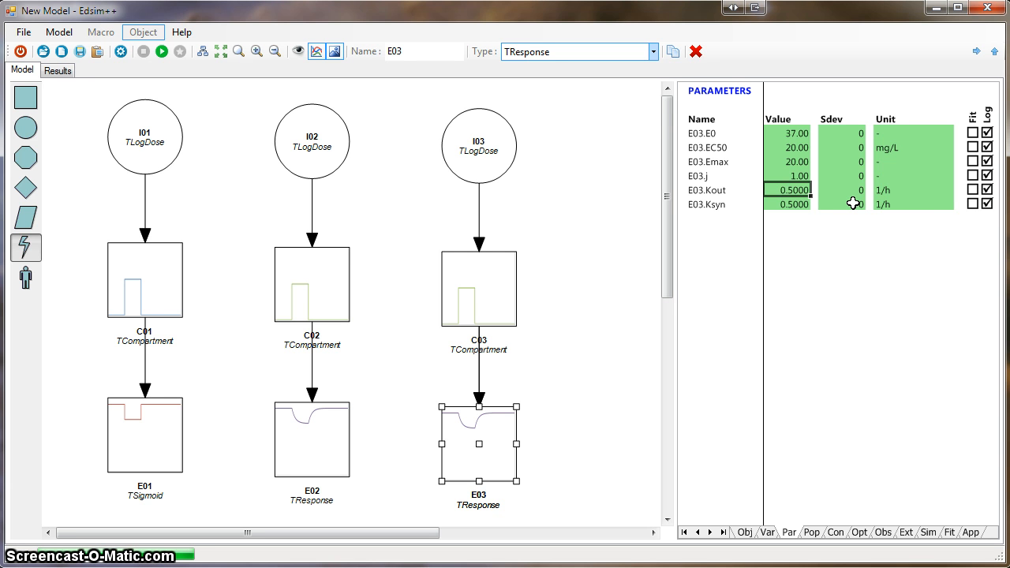
key(Down)
text(1)
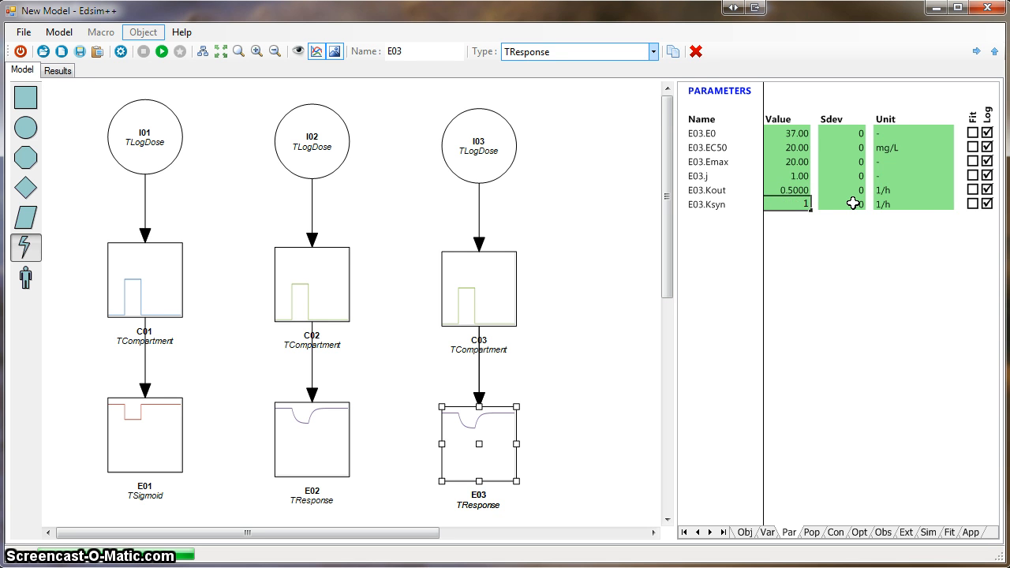
key(Up)
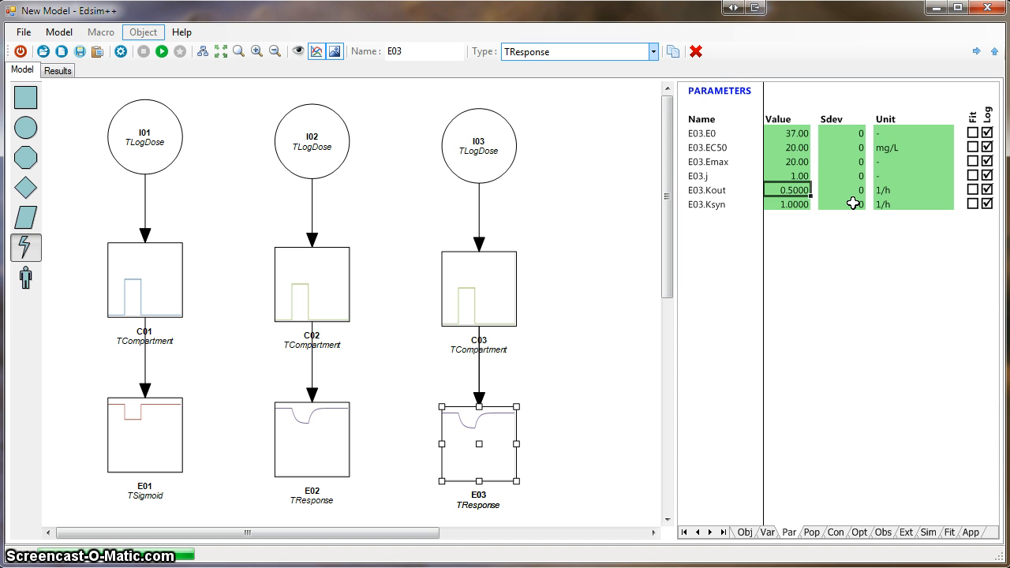
text(1)
key(Return)
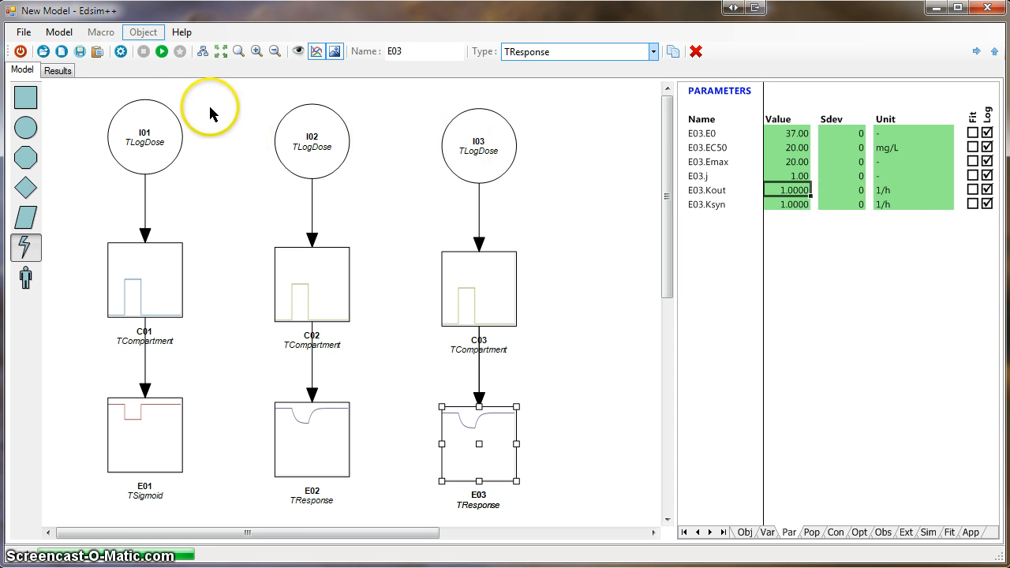
Simulate the model and compare the E01, E02 and E03 effect curves in the results chart.
click(162, 52)
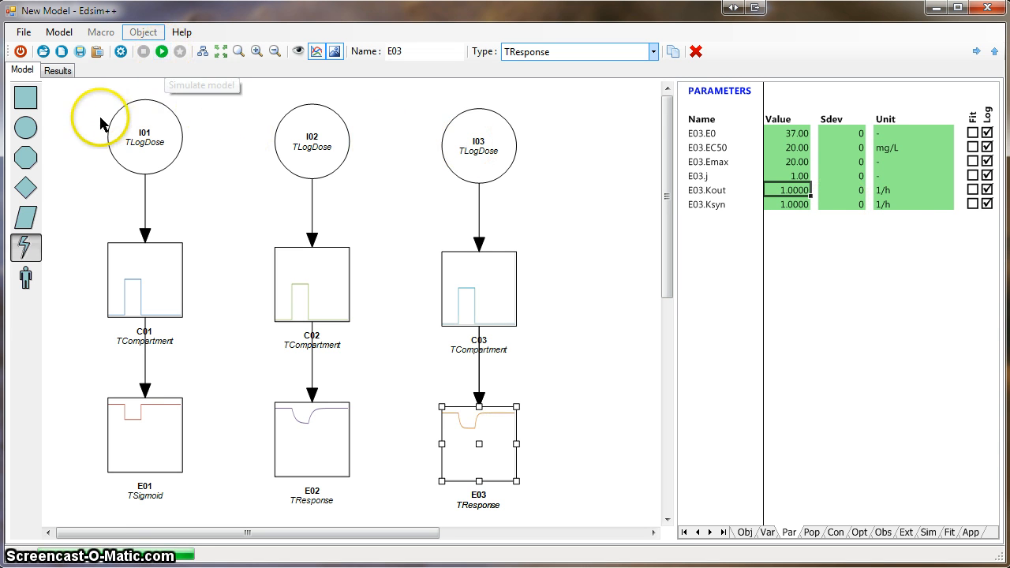
click(60, 72)
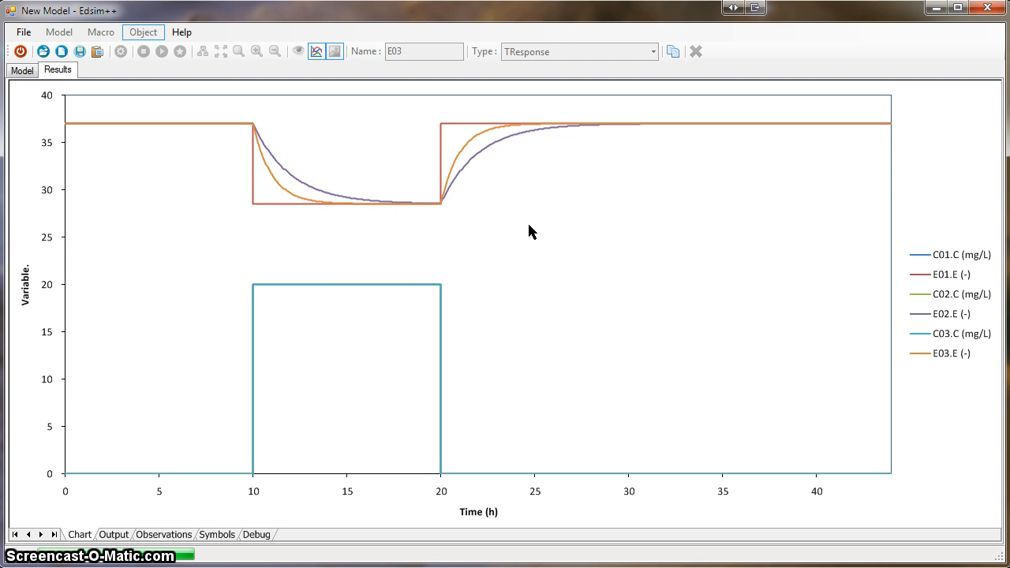
click(22, 71)
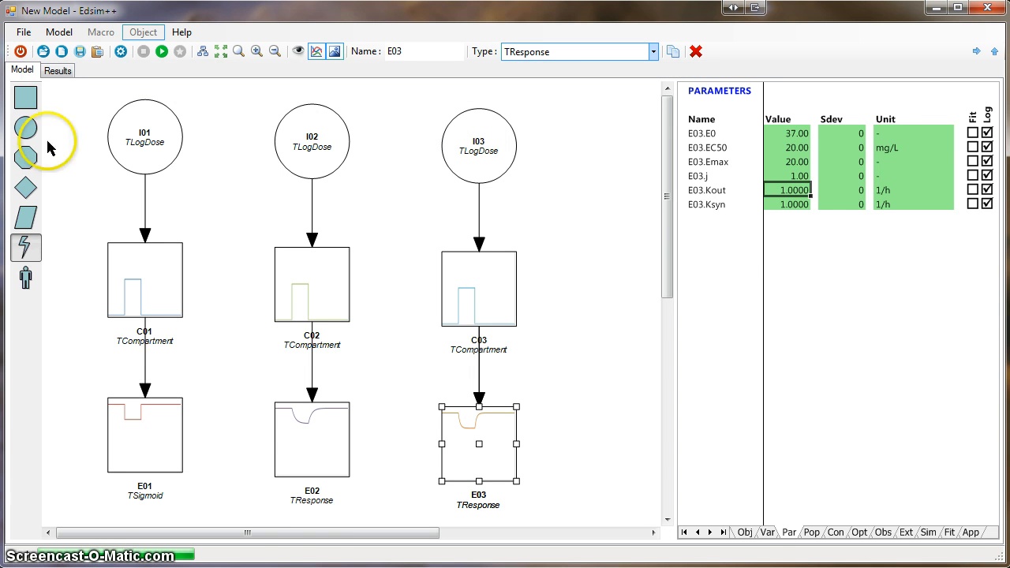
Switch to the PowerPoint slide show and review the bacterial killing model equations.
key(alt+Tab)
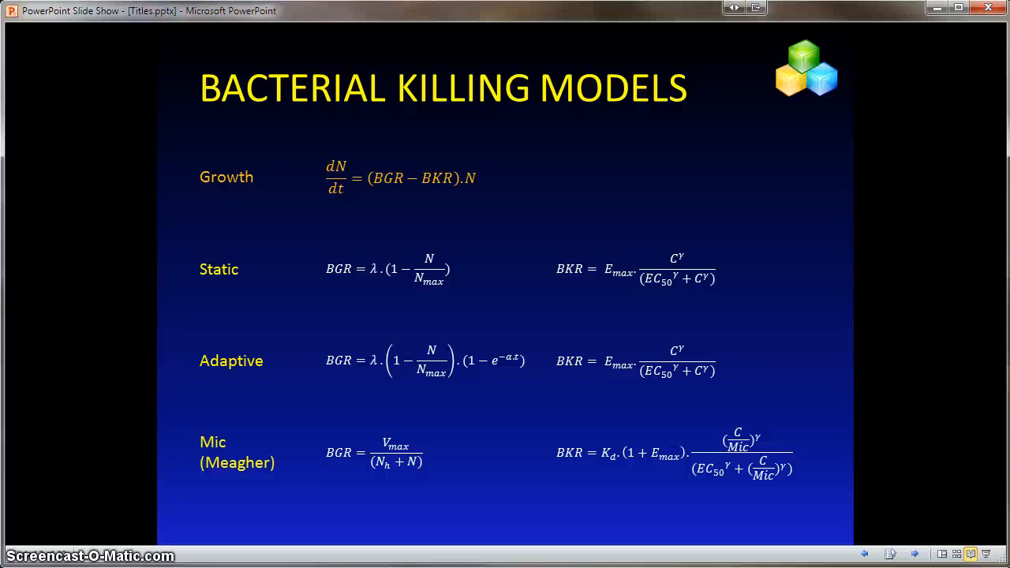
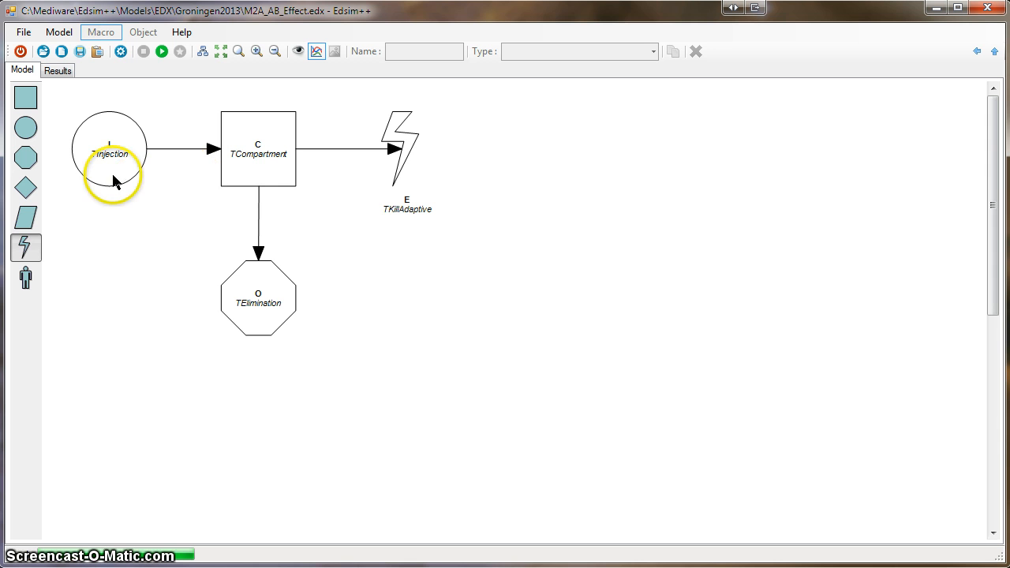
Examine injection I's dose, interval and number of doses, and the object properties of effect E in M2A_AB_Effect.edx.
double_click(112, 175)
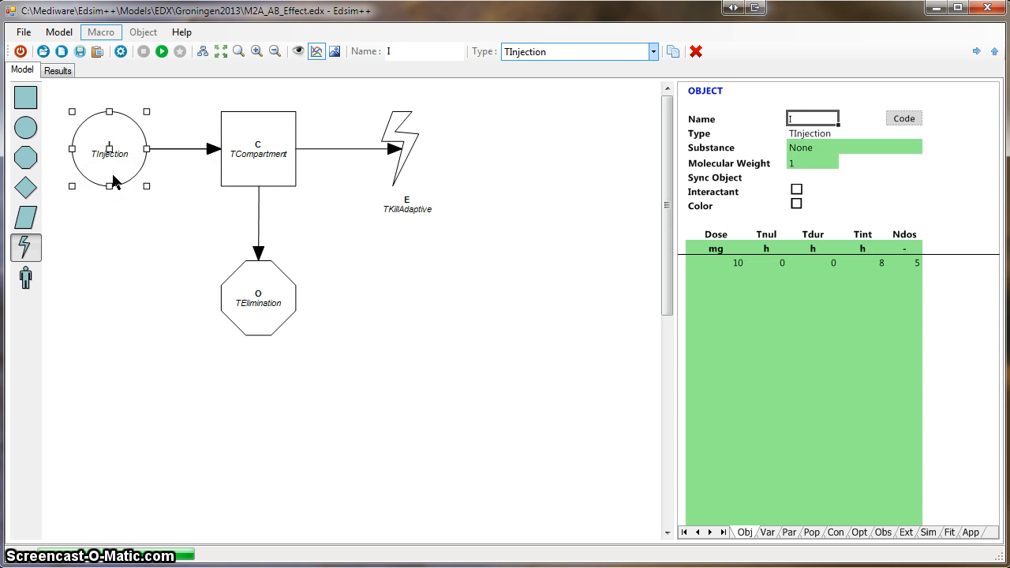
click(727, 264)
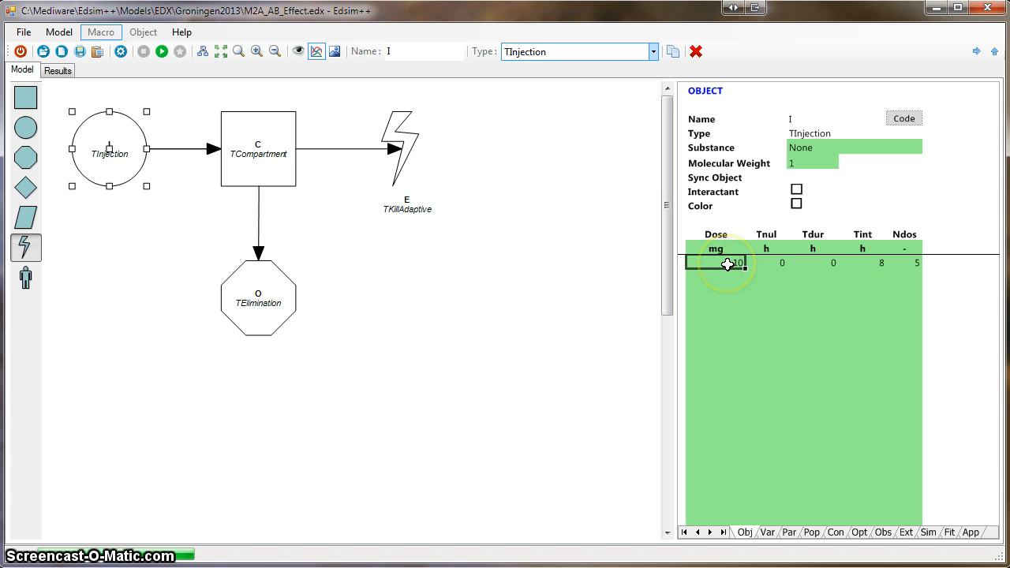
click(881, 267)
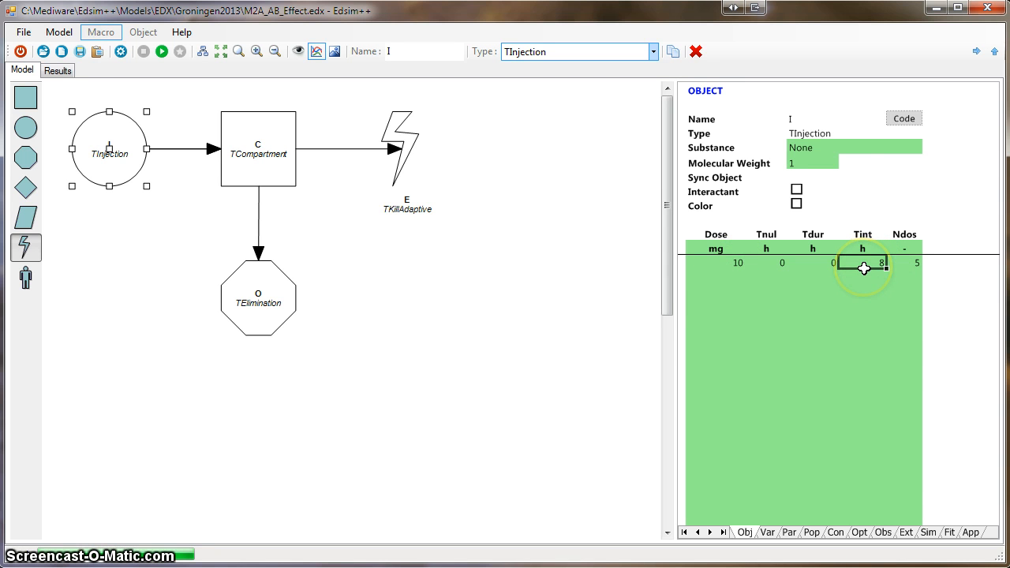
click(913, 269)
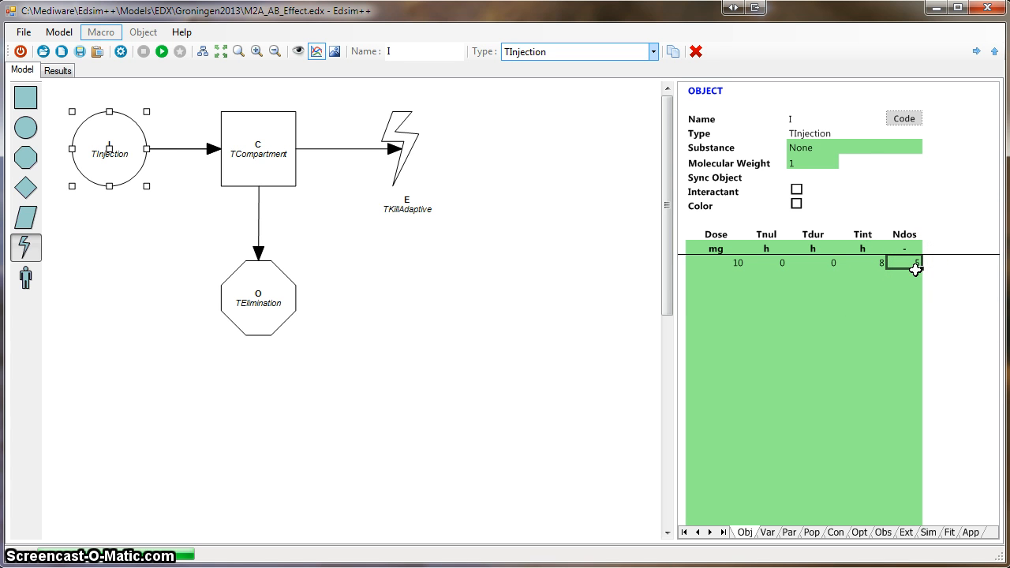
click(408, 153)
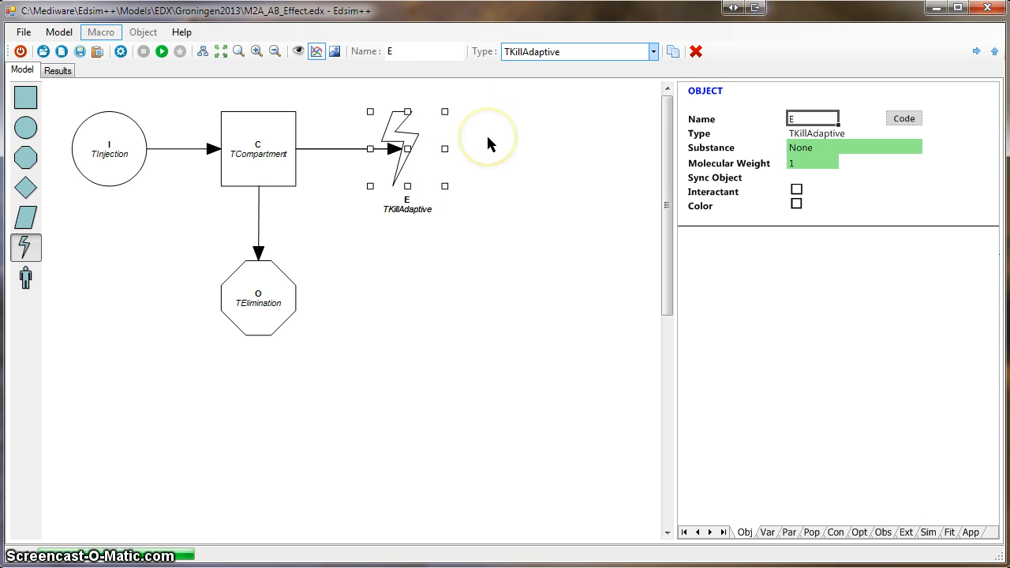
click(304, 218)
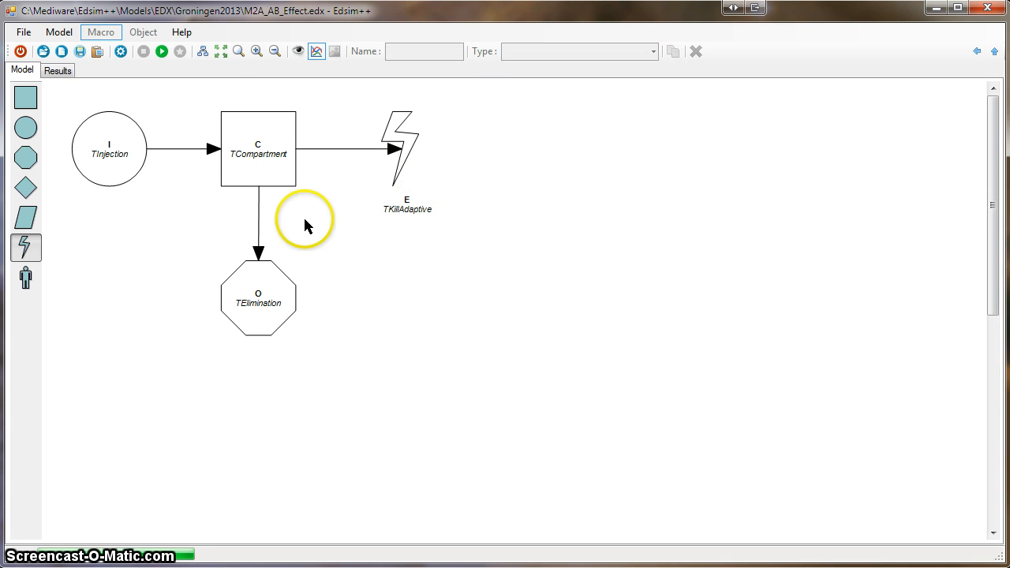
Simulate the antibiotic model and examine the chart of concentration C.C against bacterial count E.pN.
click(162, 52)
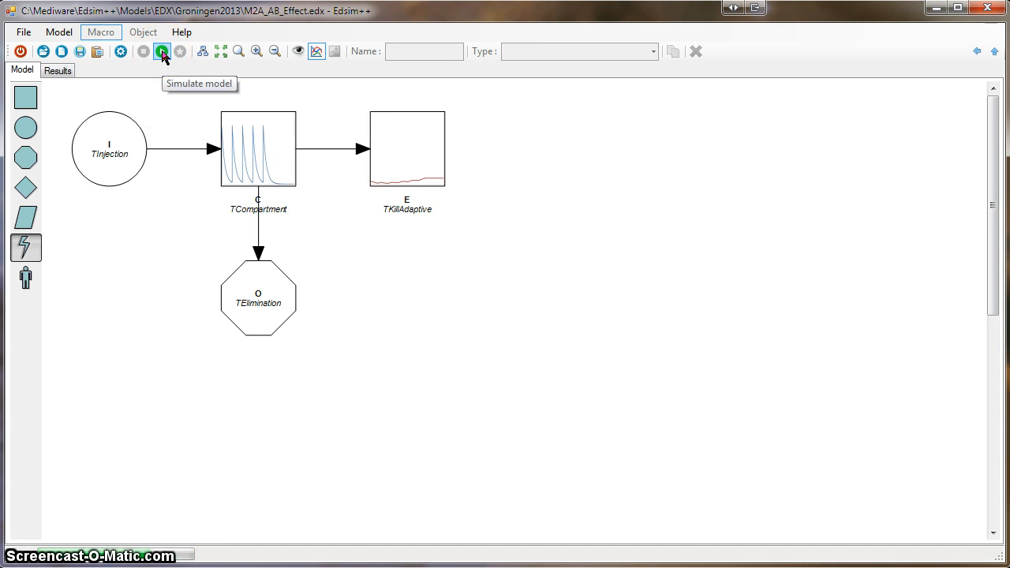
click(58, 71)
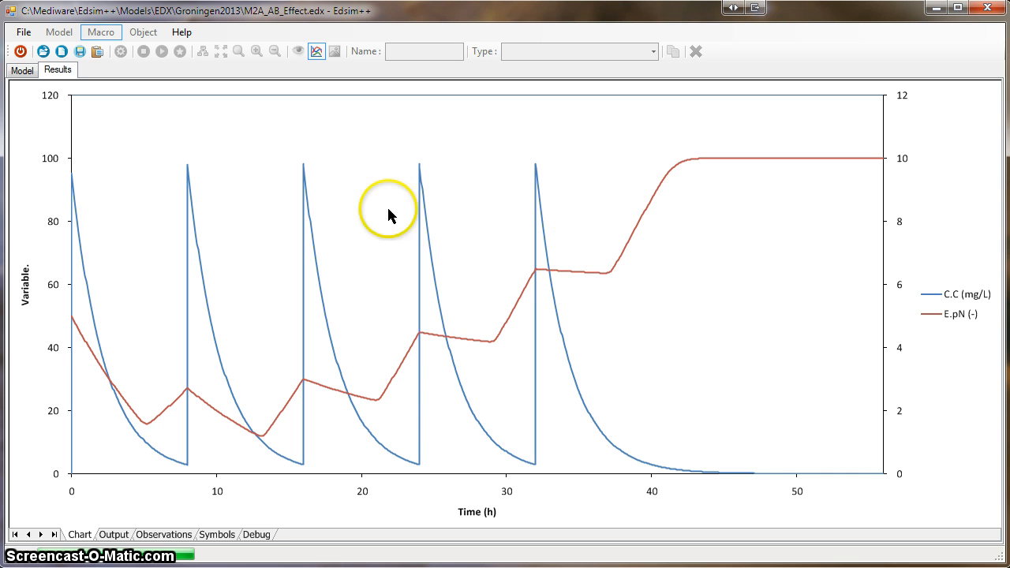
click(22, 70)
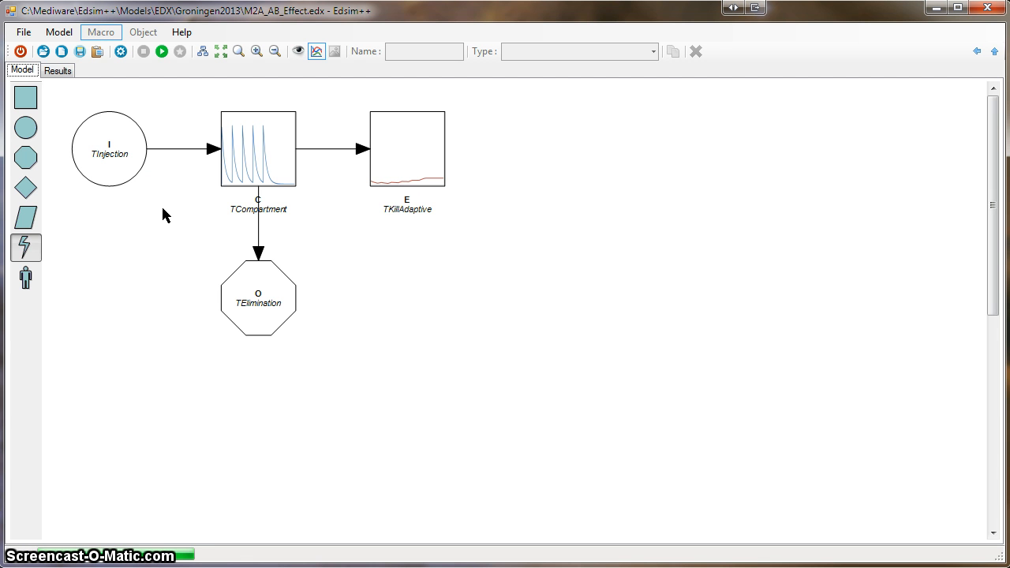
Change the type of dosing object I to TInfusion and check the infusion duration in its dosing schedule.
click(109, 175)
click(610, 52)
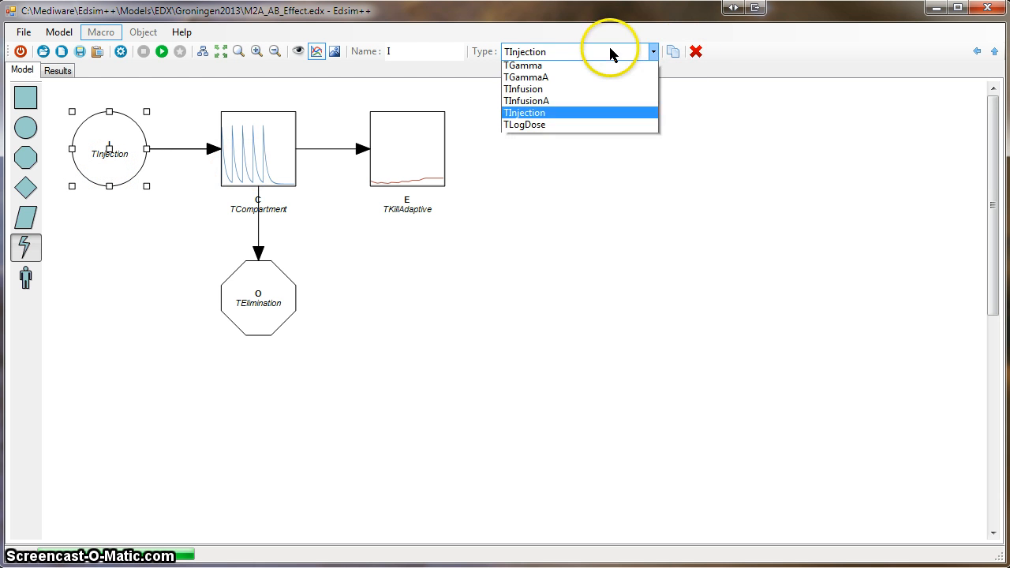
click(553, 115)
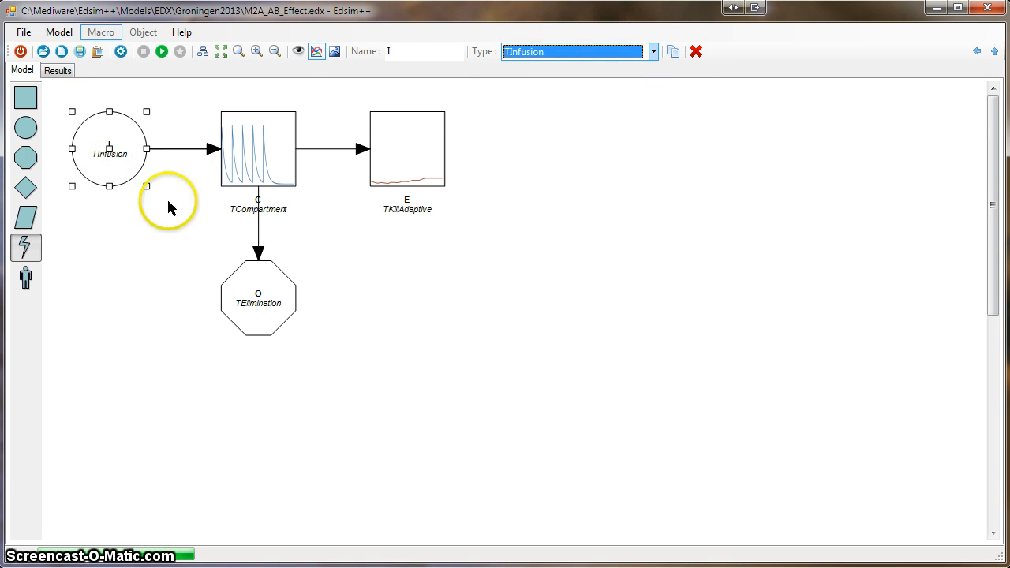
double_click(113, 174)
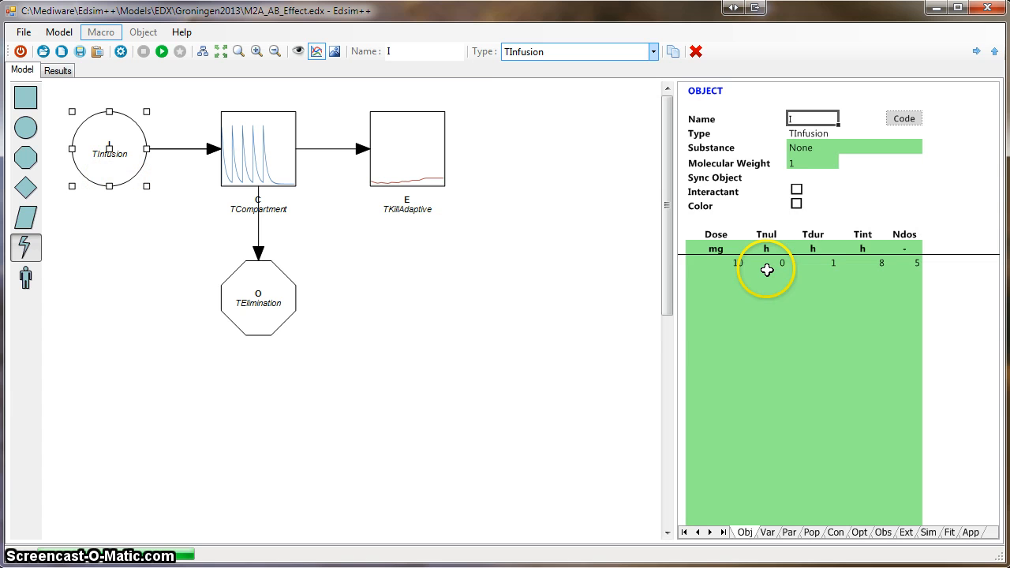
click(808, 266)
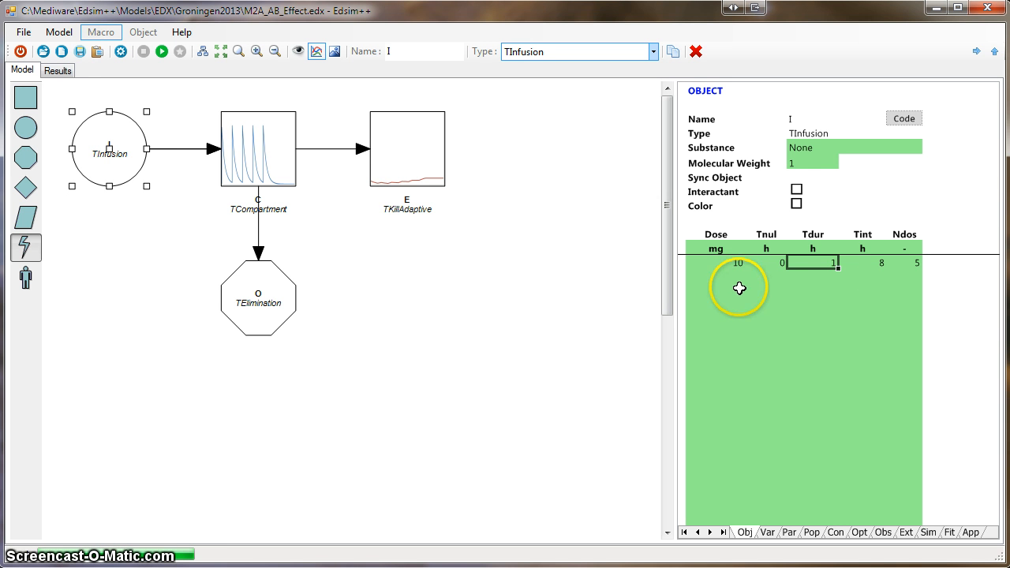
Simulate the model with the 1 h infusion and examine the chart of concentration C.C against bacterial count E.pN.
click(816, 303)
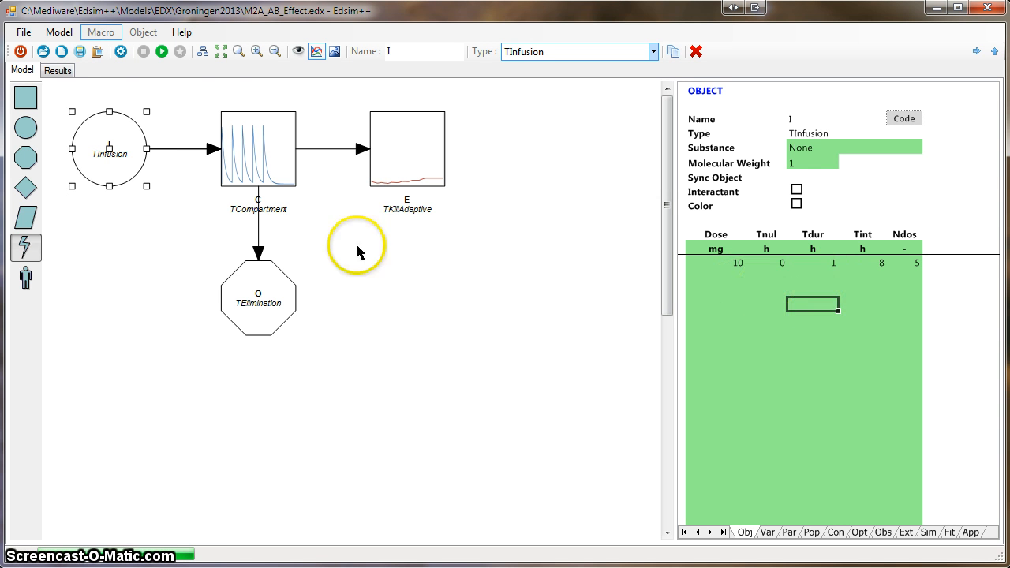
click(161, 51)
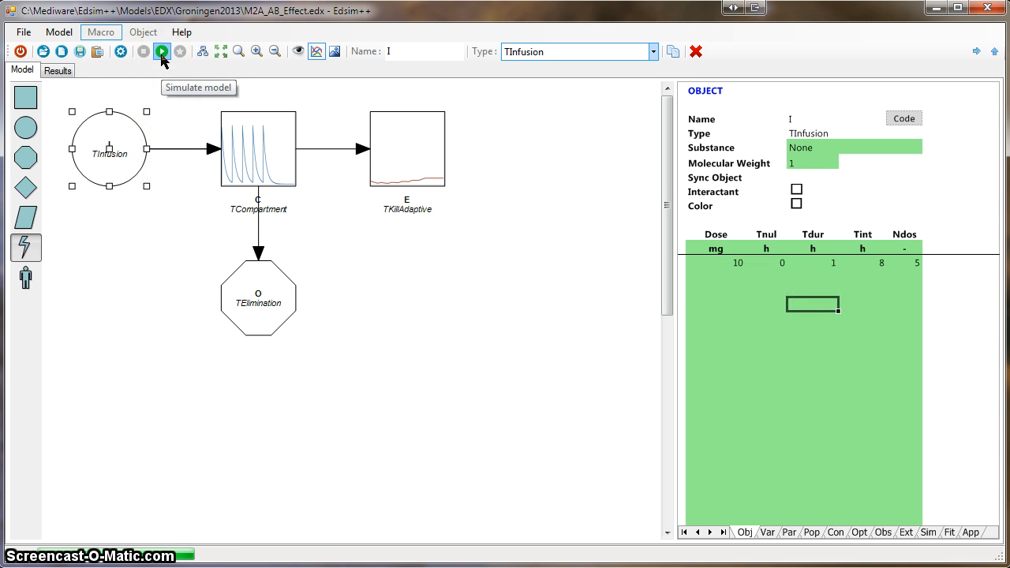
click(65, 72)
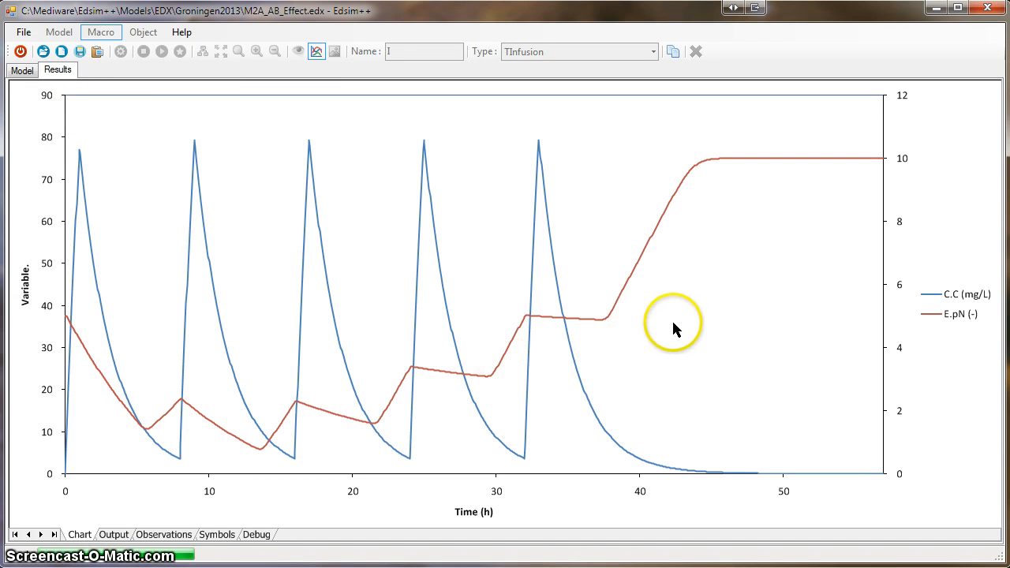
click(30, 73)
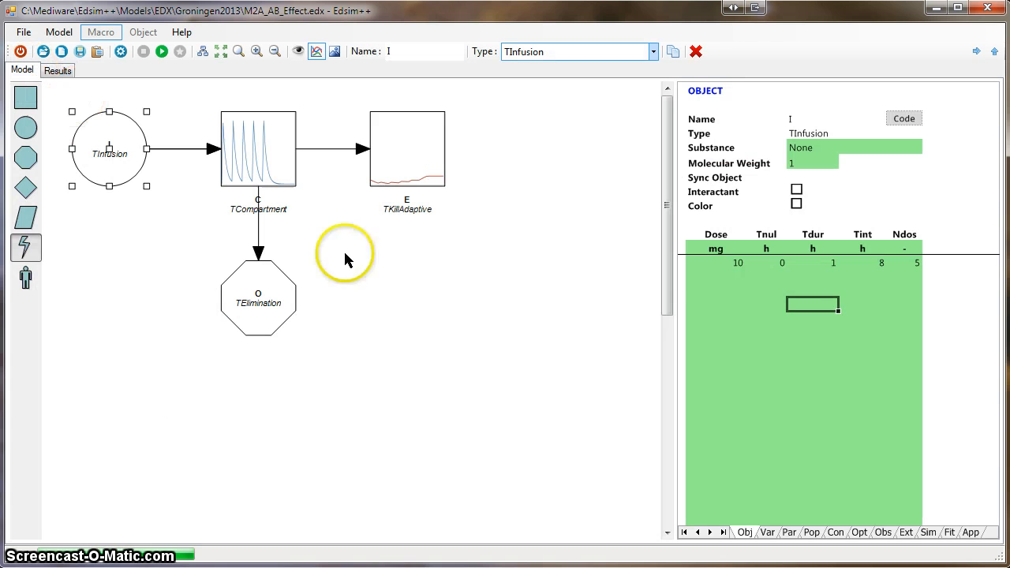
Set infusion I's duration Tdur to 2 h, simulate the model and examine its effect on the concentration and bacterial count curves.
click(828, 265)
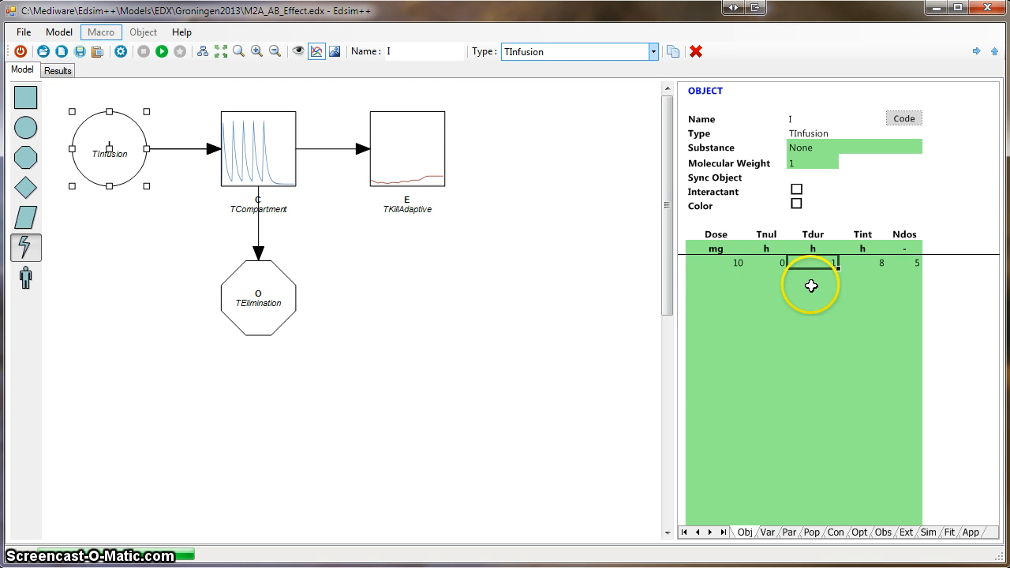
text(2)
key(Return)
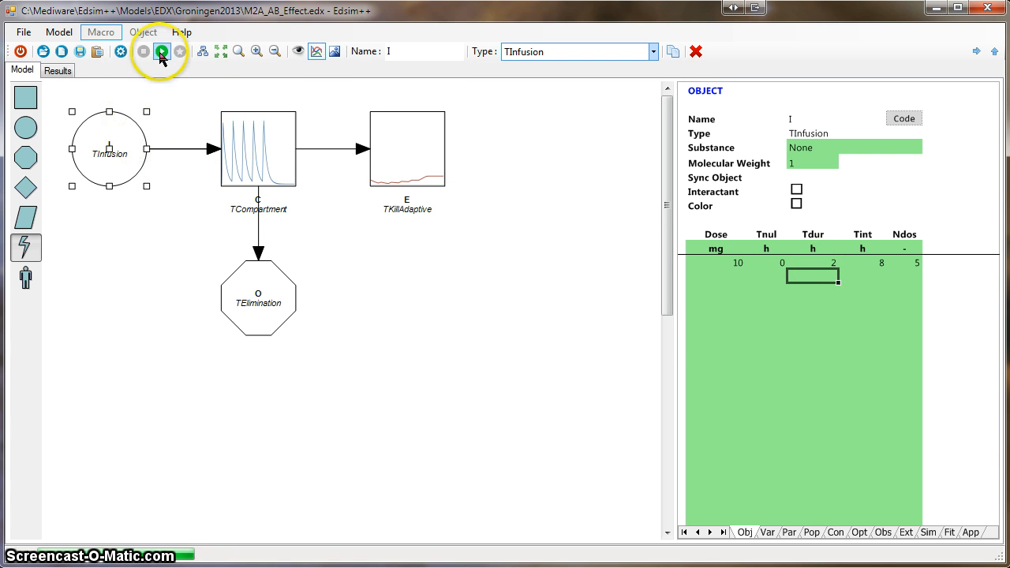
click(58, 71)
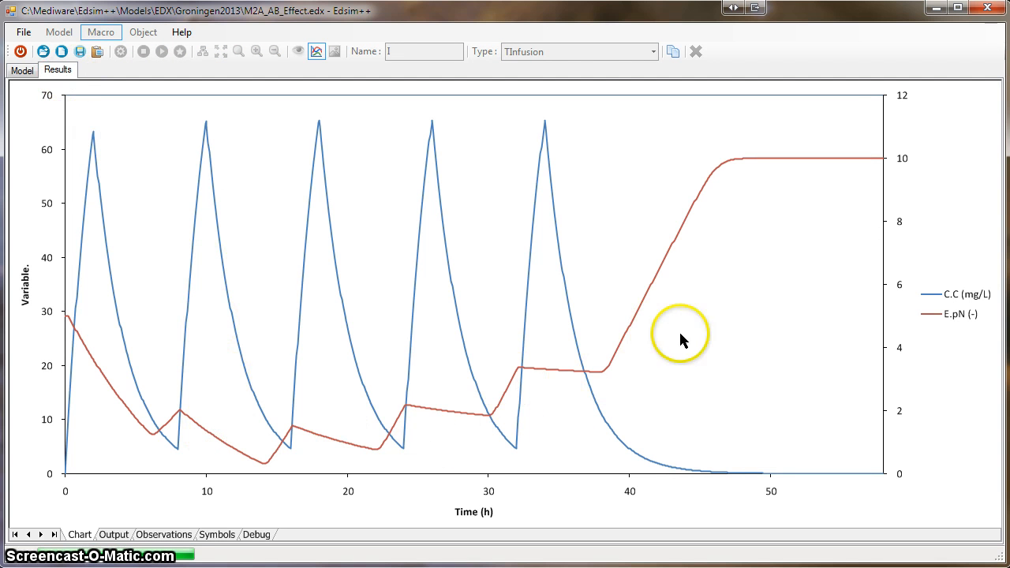
click(31, 73)
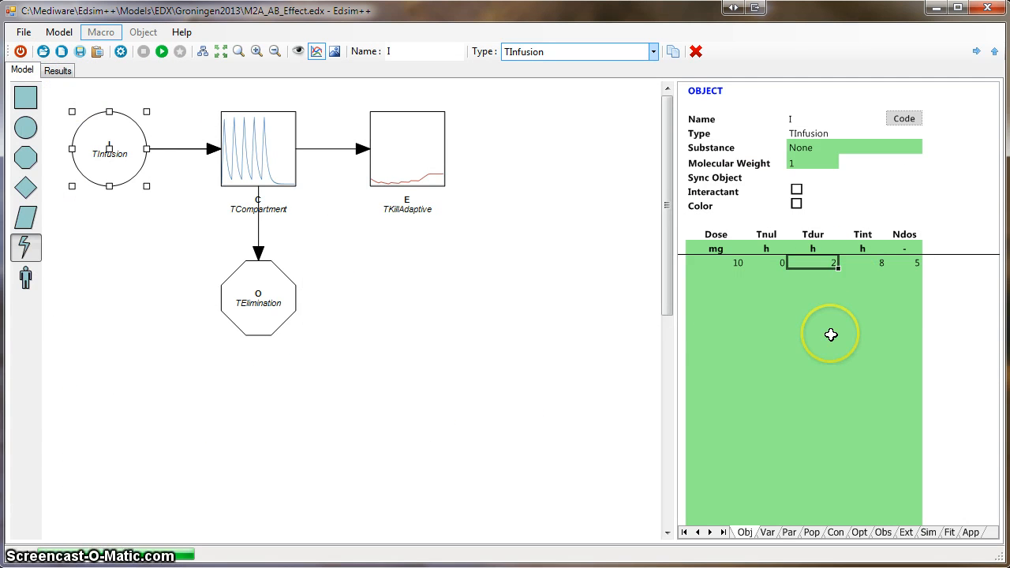
Set infusion I's duration Tdur to 3 h, rerun the simulation and examine the resulting C.C and E.pN chart.
text(3)
click(829, 345)
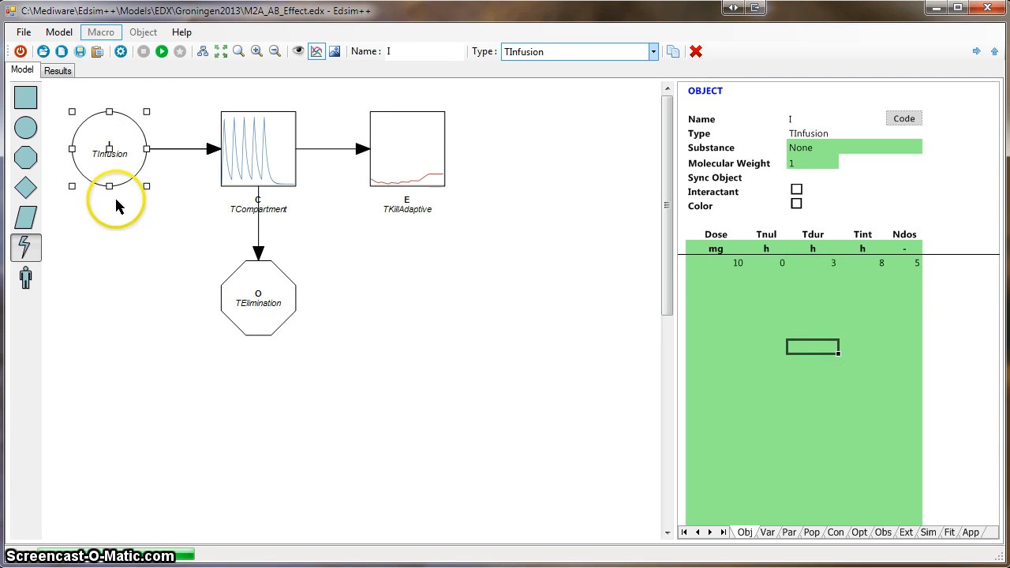
click(161, 53)
click(58, 70)
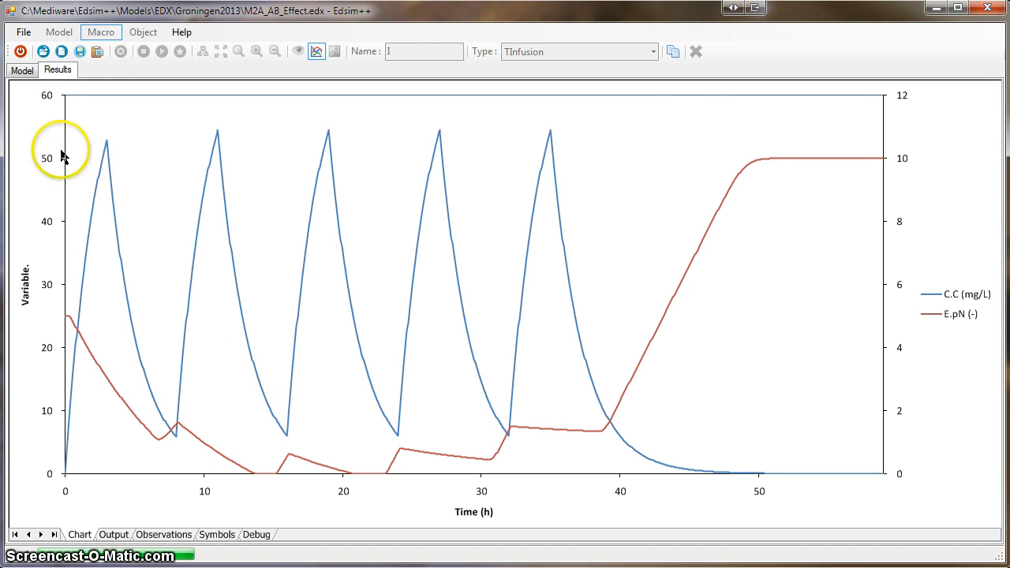
click(22, 70)
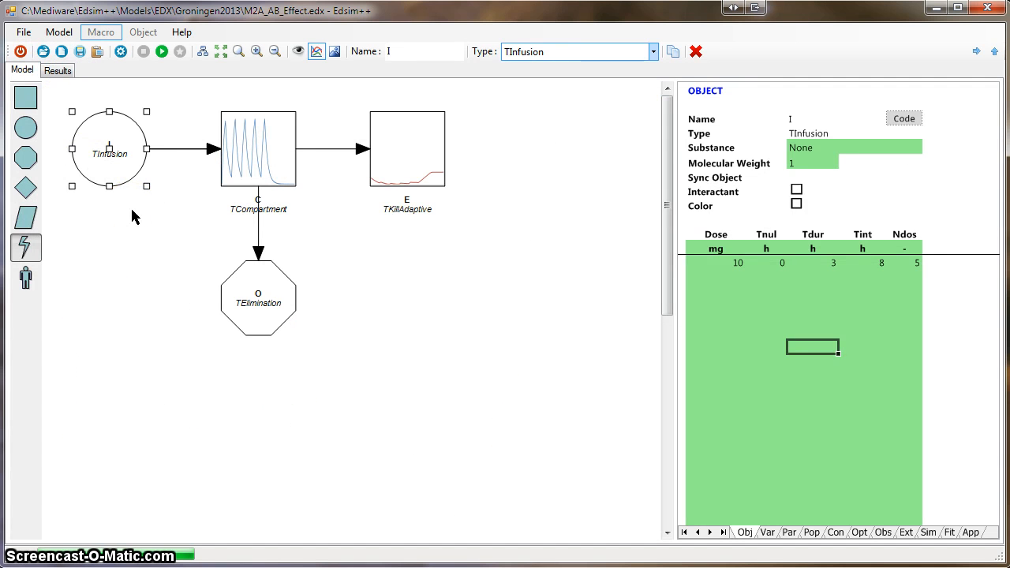